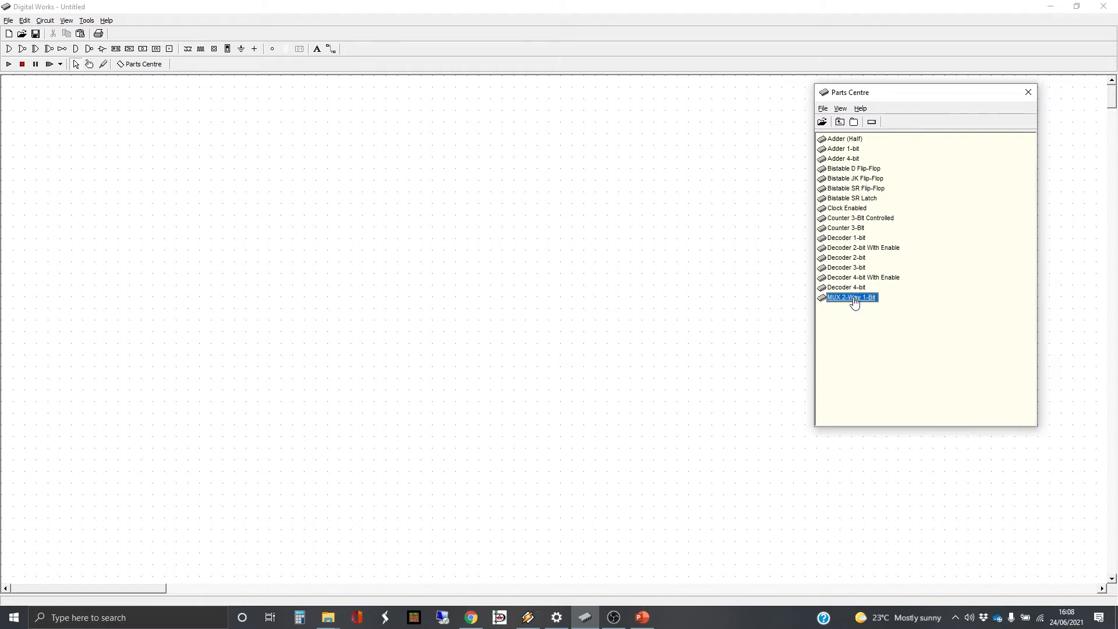
Step: Place four MUX 2-Way 1-Bit parts side by side in a row and add a tag beside the first one's Control pin
{"action": "left_click_drag", "start_coordinate": [853, 303], "coordinate": [146, 226]}
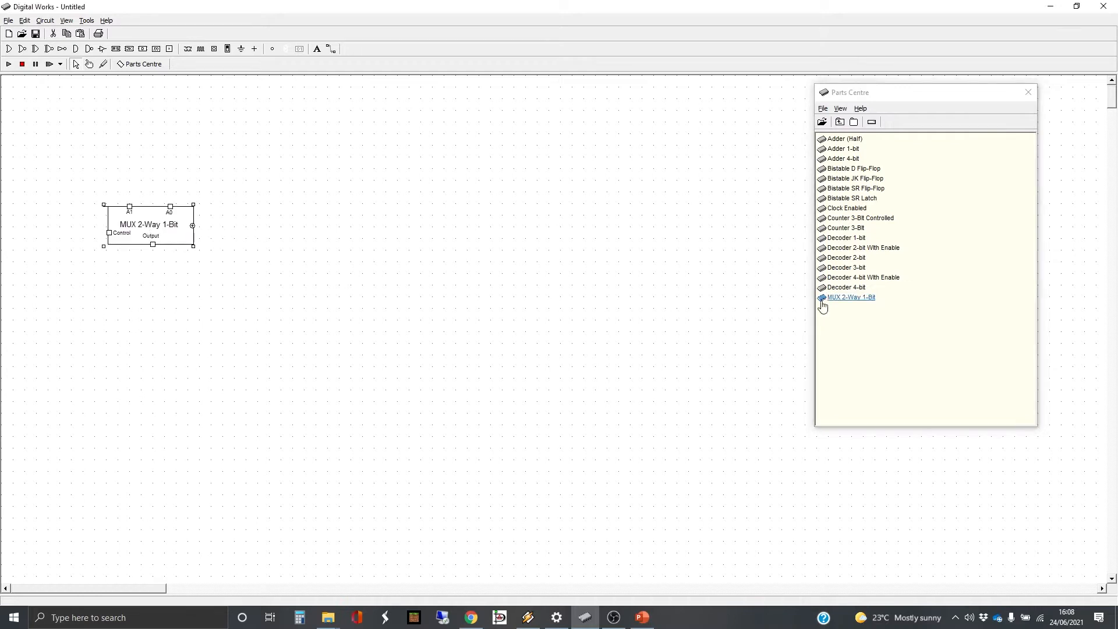
{"action": "left_click_drag", "start_coordinate": [859, 298], "coordinate": [277, 229]}
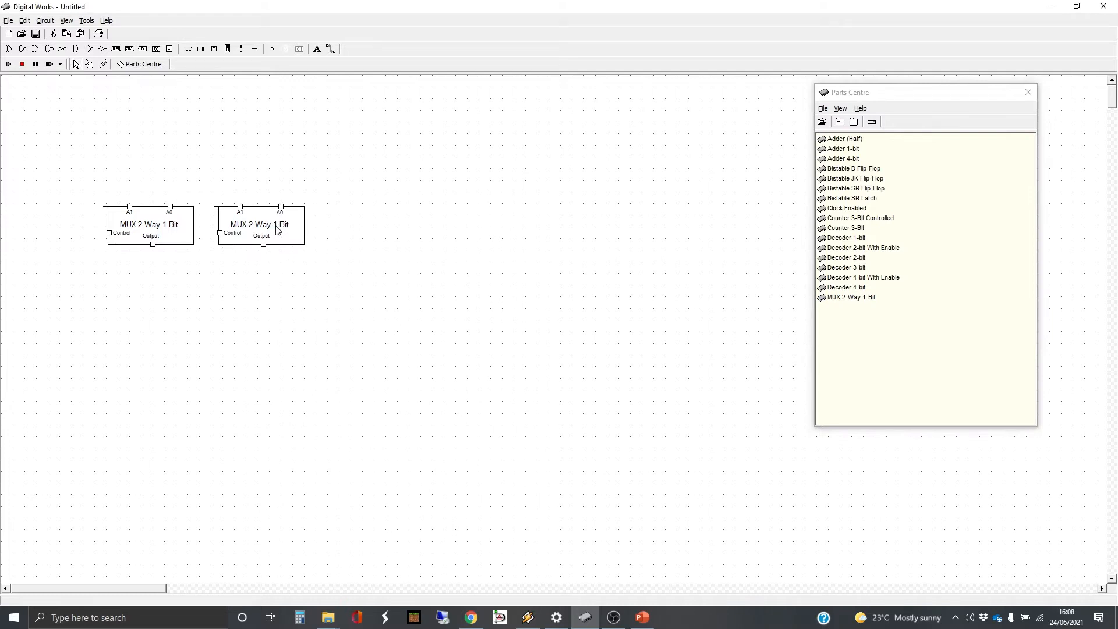
{"action": "left_click", "coordinate": [854, 299]}
{"action": "left_click_drag", "start_coordinate": [851, 304], "coordinate": [386, 229]}
{"action": "left_click", "coordinate": [851, 298]}
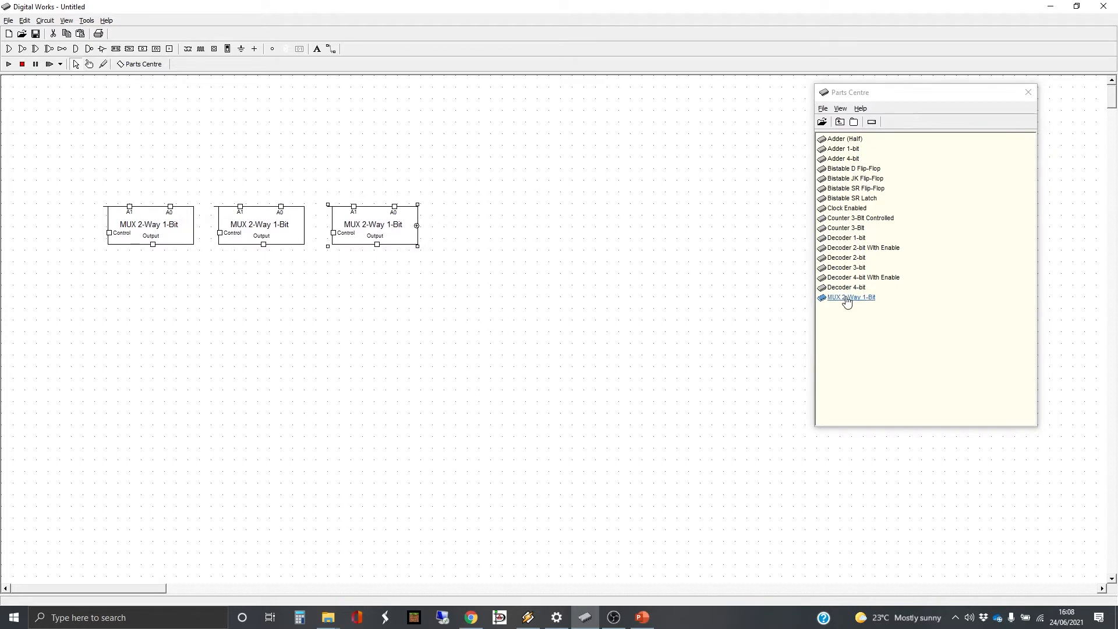
{"action": "left_click_drag", "start_coordinate": [851, 298], "coordinate": [487, 231]}
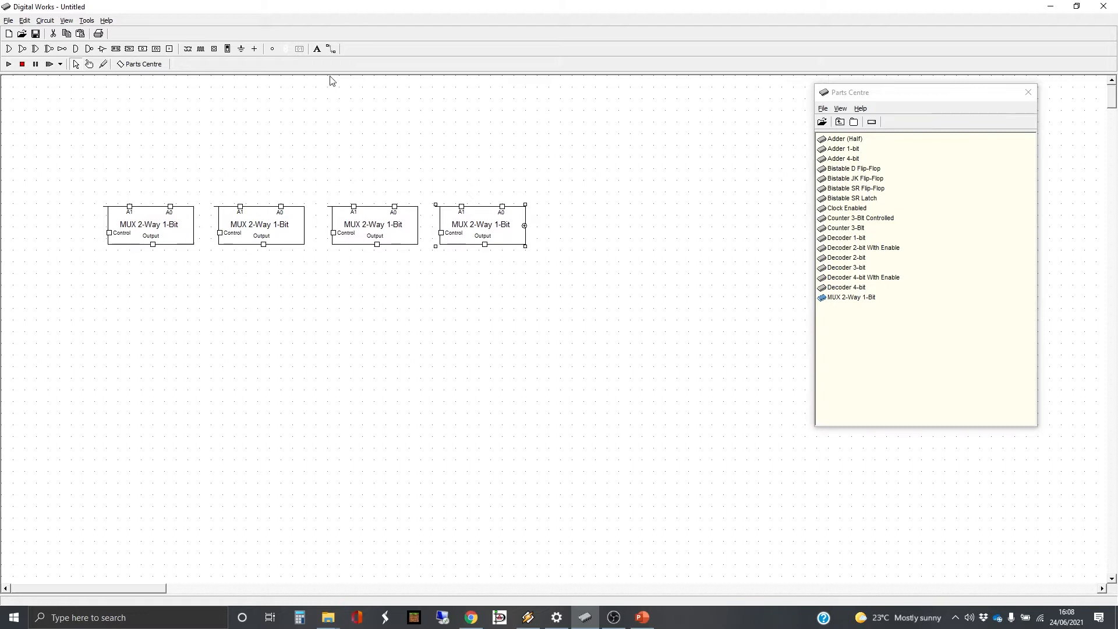
{"action": "left_click", "coordinate": [169, 48]}
{"action": "left_click", "coordinate": [73, 232]}
{"action": "left_click", "coordinate": [129, 128]}
{"action": "left_click", "coordinate": [143, 128]}
{"action": "left_click", "coordinate": [158, 127]}
{"action": "left_click", "coordinate": [170, 127]}
{"action": "key", "text": "Escape"}
{"action": "left_click_drag", "start_coordinate": [69, 84], "coordinate": [237, 169]}
{"action": "key", "text": "Delete"}
{"action": "left_click", "coordinate": [537, 336]}
{"action": "left_click", "coordinate": [169, 49]}
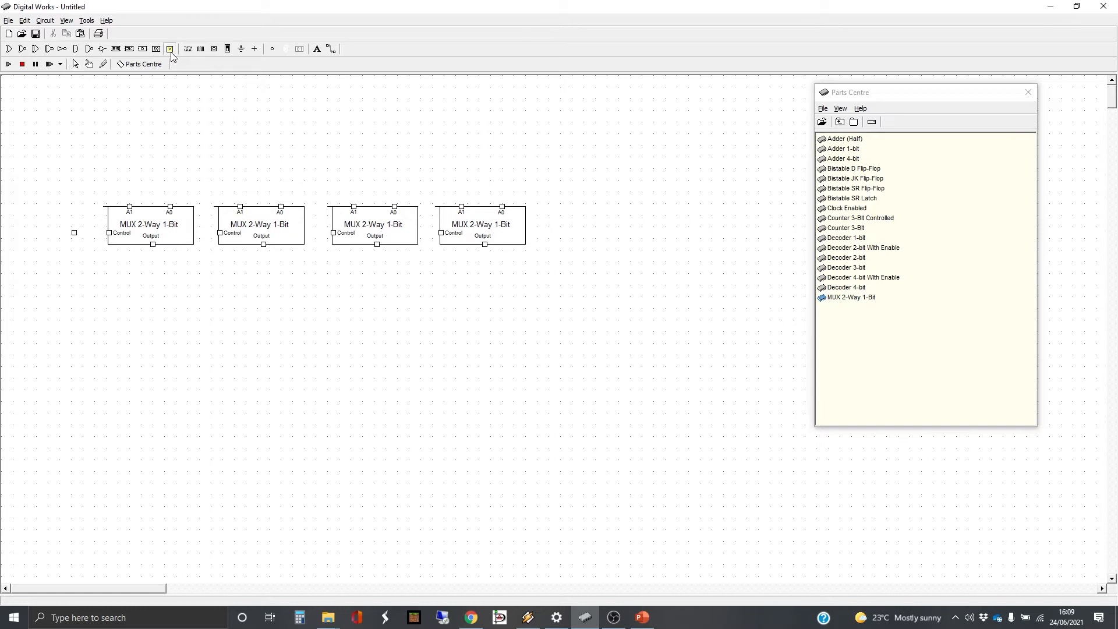
{"action": "left_click", "coordinate": [131, 133]}
{"action": "left_click", "coordinate": [142, 133]}
{"action": "left_click", "coordinate": [153, 131]}
{"action": "left_click", "coordinate": [166, 135]}
{"action": "left_click", "coordinate": [94, 110]}
{"action": "key", "text": "Escape"}
{"action": "left_click_drag", "start_coordinate": [58, 91], "coordinate": [200, 159]}
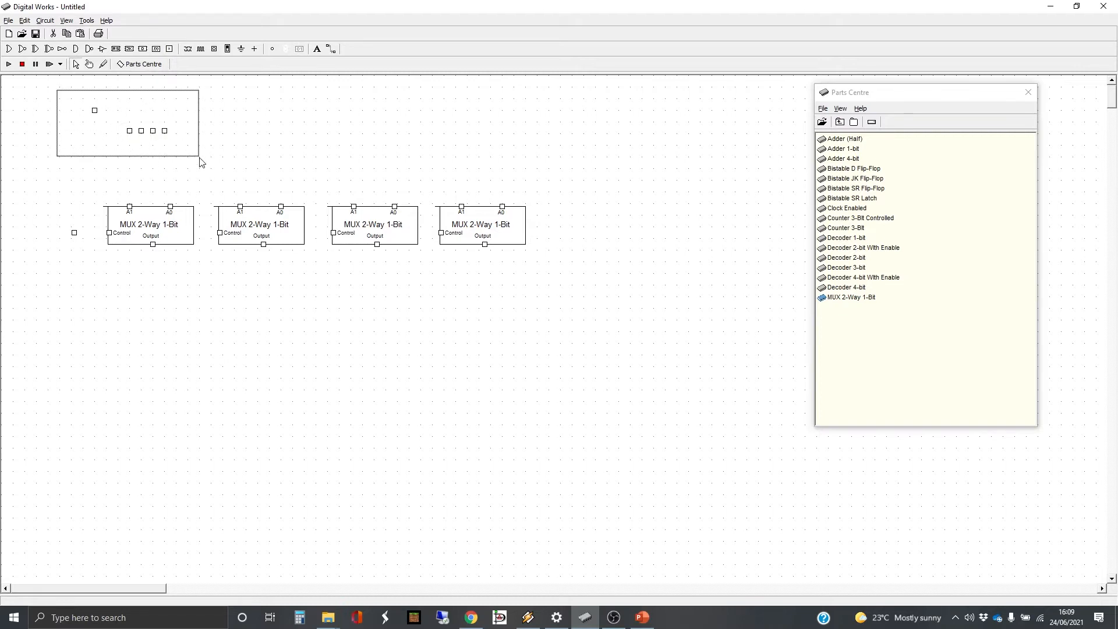
{"action": "key", "text": "Delete"}
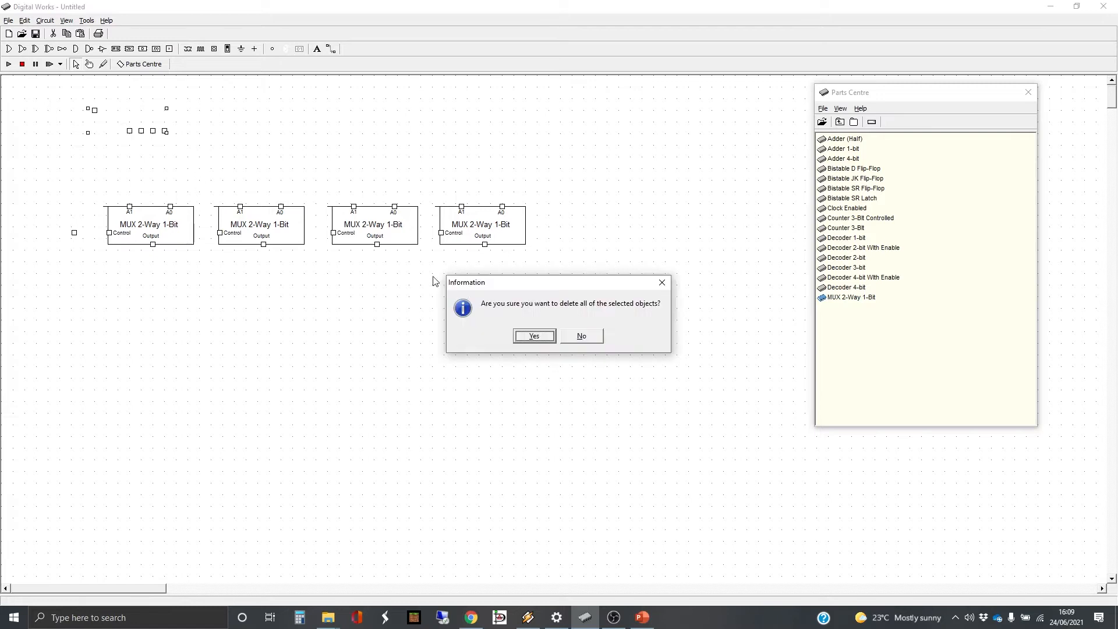
{"action": "left_click", "coordinate": [527, 337]}
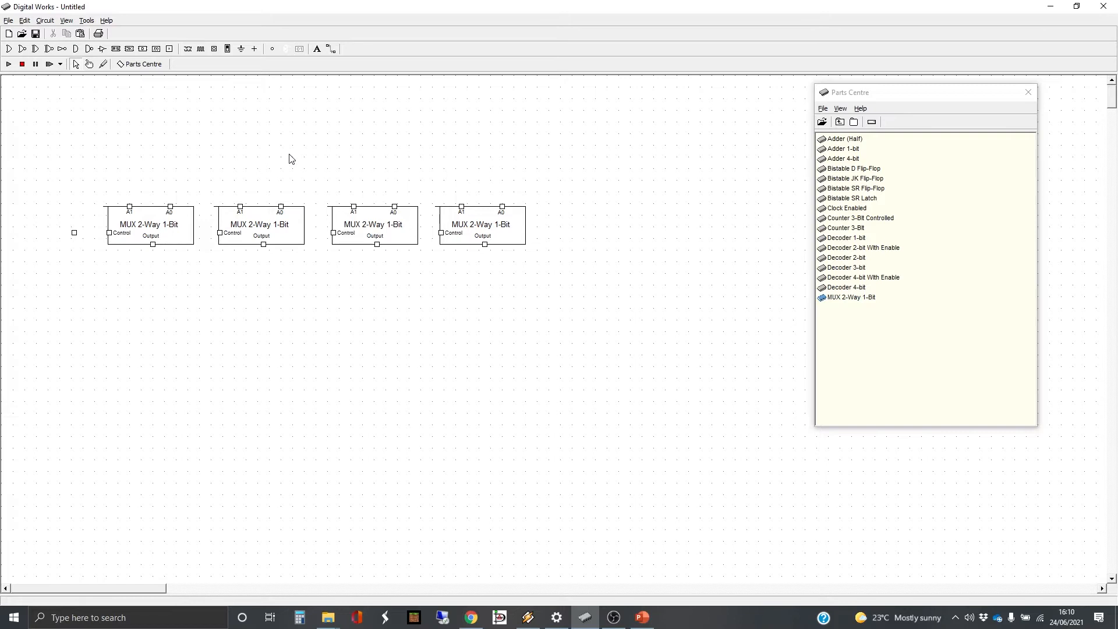
Step: Place a tag above every A1 and A0 input and below every Output pin of the four multiplexers
{"action": "left_click", "coordinate": [169, 48]}
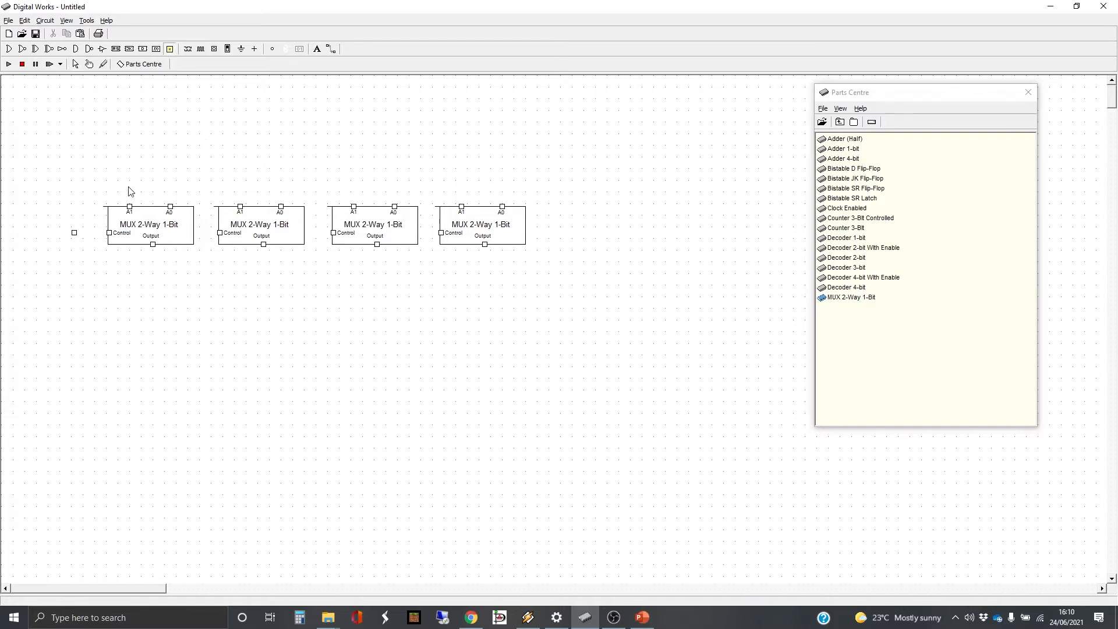
{"action": "left_click", "coordinate": [171, 191]}
{"action": "left_click", "coordinate": [282, 190]}
{"action": "left_click", "coordinate": [397, 190]}
{"action": "left_click", "coordinate": [462, 189]}
{"action": "left_click", "coordinate": [377, 262]}
{"action": "left_click", "coordinate": [151, 262]}
Step: Wire each tag above the multiplexers to the A1 or A0 input beneath it
{"action": "left_click", "coordinate": [330, 48]}
{"action": "left_click_drag", "start_coordinate": [128, 188], "coordinate": [170, 206]}
{"action": "left_click_drag", "start_coordinate": [237, 188], "coordinate": [281, 206]}
{"action": "left_click_drag", "start_coordinate": [351, 187], "coordinate": [399, 202]}
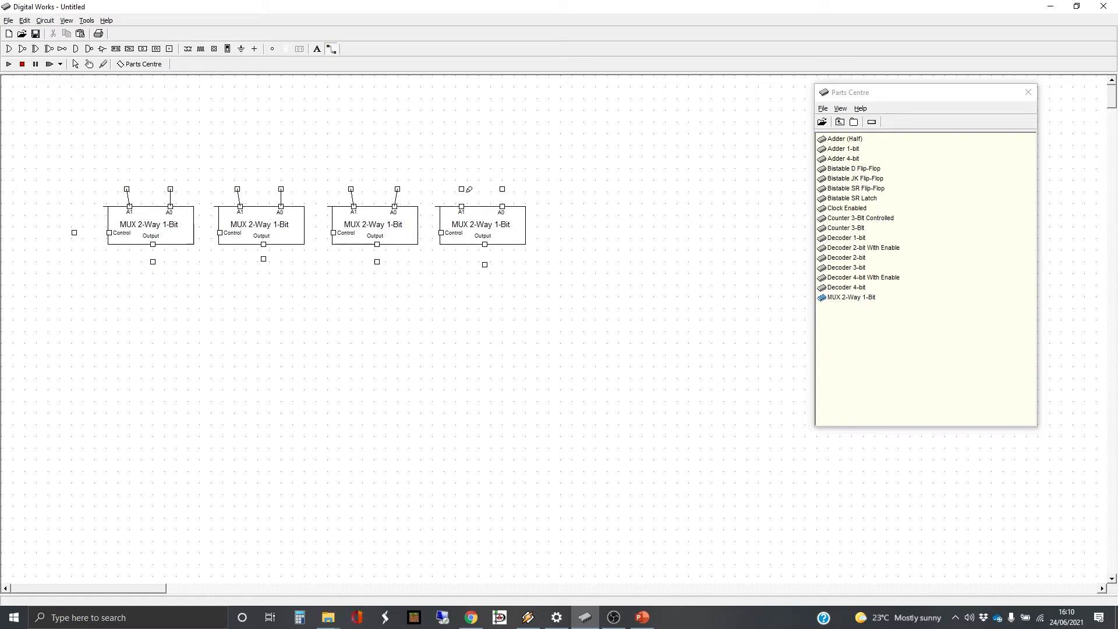
{"action": "left_click_drag", "start_coordinate": [467, 191], "coordinate": [502, 205]}
Step: Wire the Output pin of each multiplexer to the tag below it
{"action": "left_click_drag", "start_coordinate": [478, 242], "coordinate": [485, 264]}
{"action": "left_click_drag", "start_coordinate": [379, 255], "coordinate": [377, 261]}
{"action": "left_click_drag", "start_coordinate": [264, 245], "coordinate": [264, 258]}
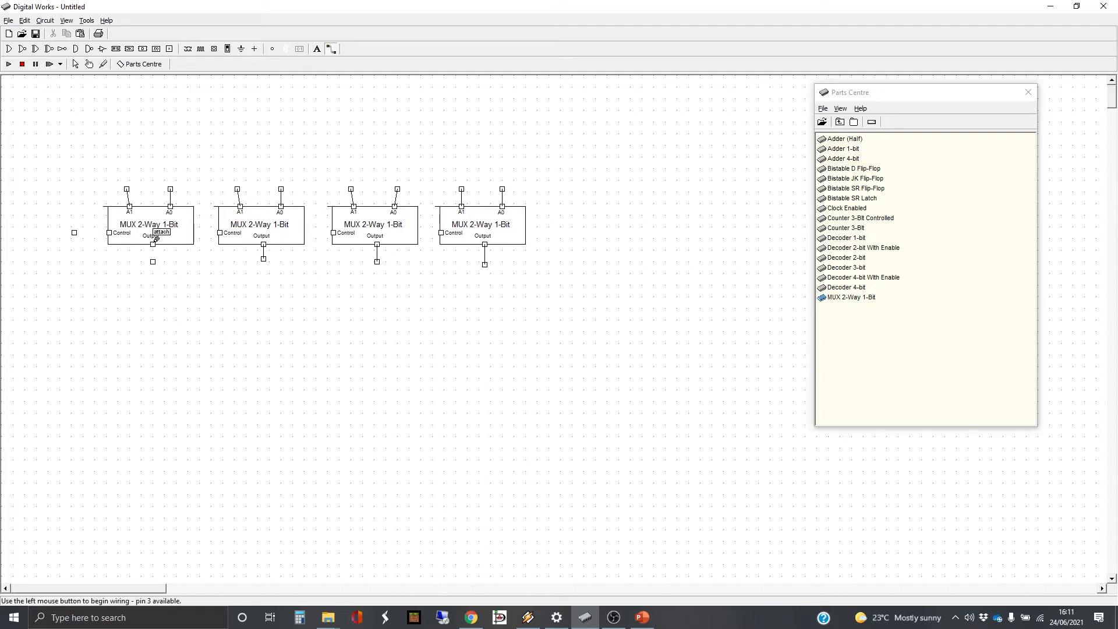
{"action": "left_click_drag", "start_coordinate": [153, 244], "coordinate": [153, 261]}
Step: Wire the single control tag to all four Control pins through a shared line running below the multiplexers
{"action": "mouse_move", "coordinate": [74, 232]}
{"action": "left_mouse_down"}
{"action": "mouse_move", "coordinate": [110, 231]}
{"action": "mouse_move", "coordinate": [94, 275]}
{"action": "mouse_move", "coordinate": [464, 280]}
{"action": "mouse_move", "coordinate": [440, 275]}
{"action": "mouse_move", "coordinate": [441, 232]}
{"action": "left_mouse_up"}
{"action": "left_click_drag", "start_coordinate": [336, 232], "coordinate": [318, 278]}
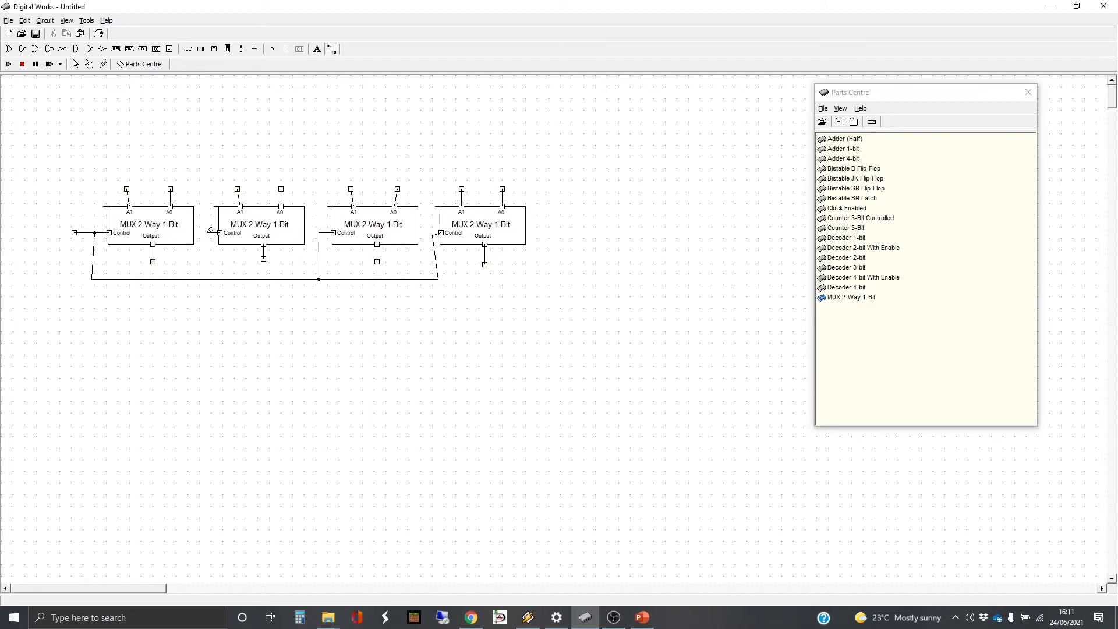
{"action": "left_click_drag", "start_coordinate": [210, 231], "coordinate": [208, 279]}
{"action": "left_click", "coordinate": [76, 64]}
Step: Add the annotation "Bit 3" above the first multiplexer, between its A1 and A0 inputs
{"action": "left_click", "coordinate": [318, 49]}
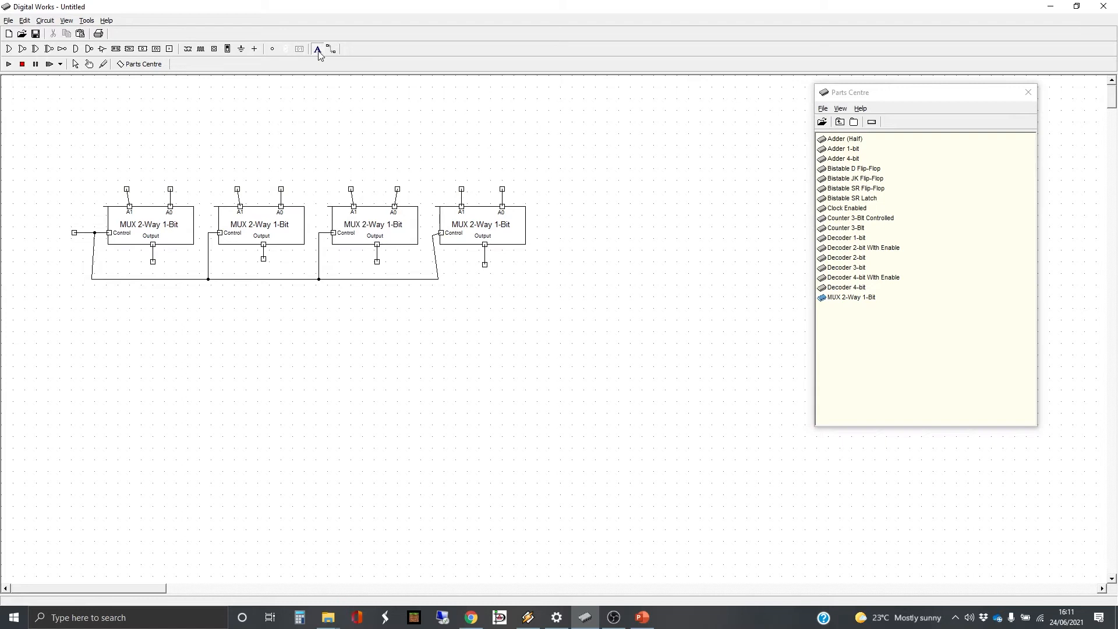
{"action": "left_click", "coordinate": [143, 200]}
{"action": "left_click_drag", "start_coordinate": [547, 323], "coordinate": [486, 323]}
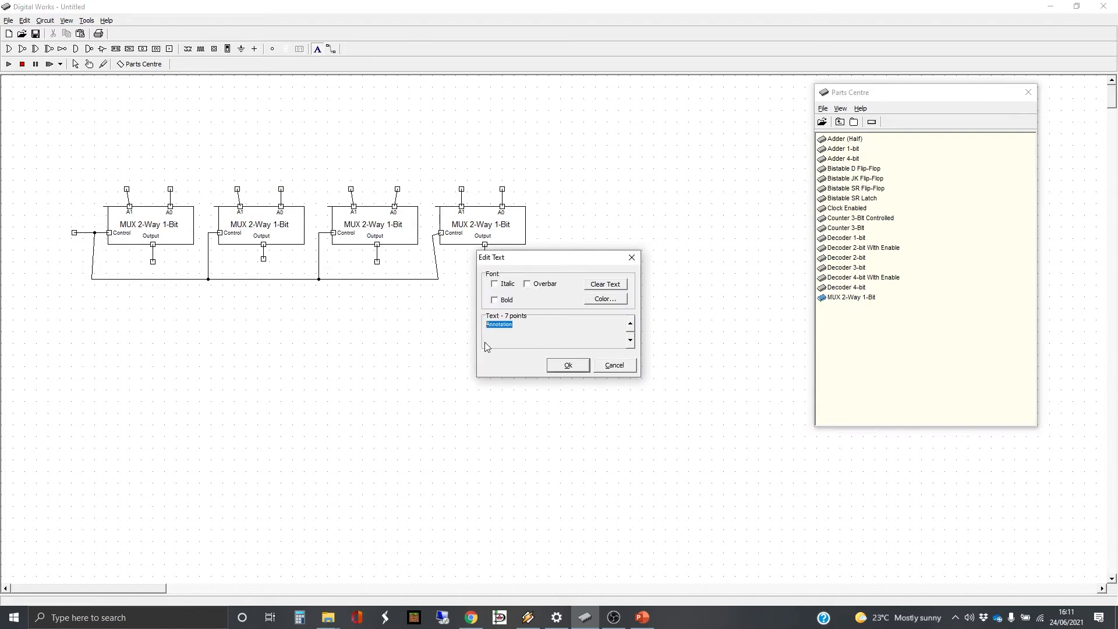
{"action": "type", "text": "Bit 3"}
{"action": "key", "text": "Return"}
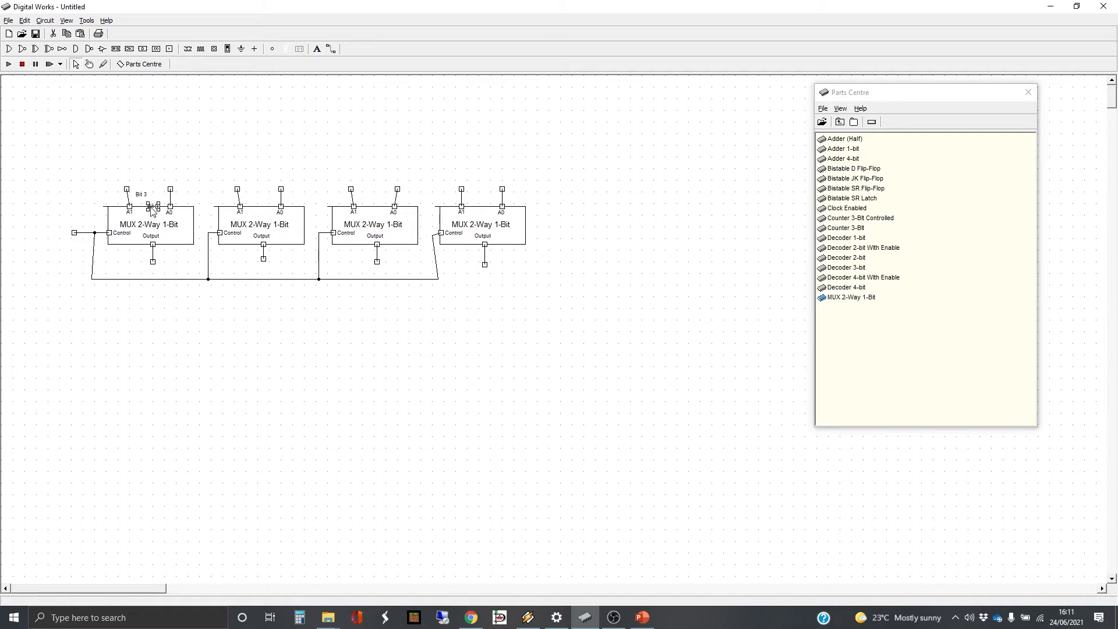
Step: Position a copy of the annotation above the second multiplexer and change its text to "Bit 2"
{"action": "left_click_drag", "start_coordinate": [150, 208], "coordinate": [264, 193]}
{"action": "right_click", "coordinate": [265, 195]}
{"action": "left_click", "coordinate": [288, 247]}
{"action": "right_click", "coordinate": [263, 192]}
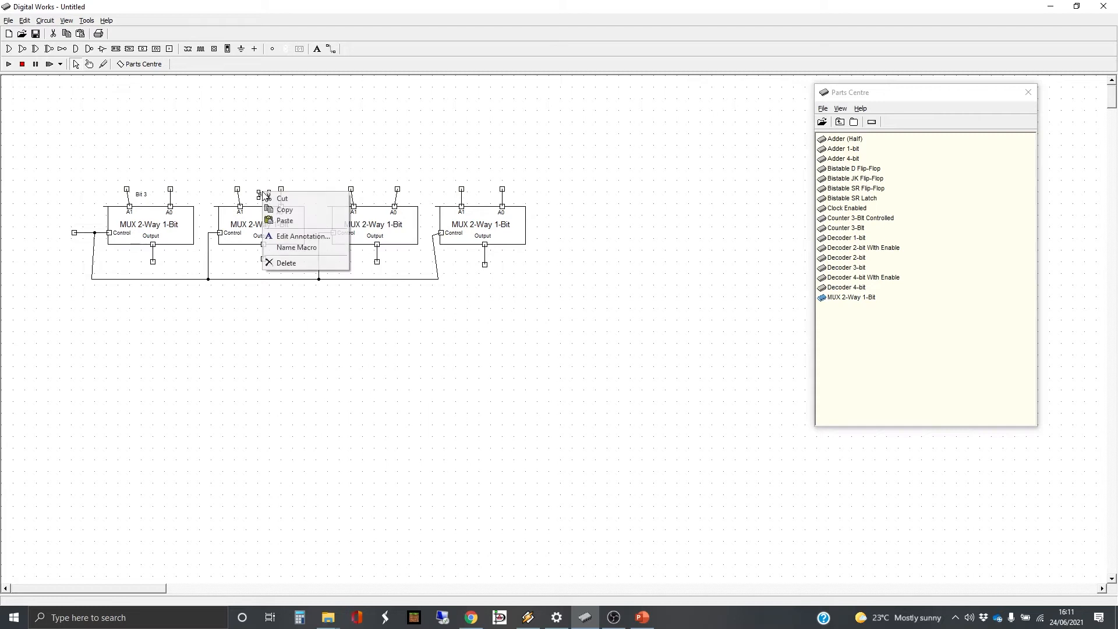
{"action": "left_click", "coordinate": [299, 237]}
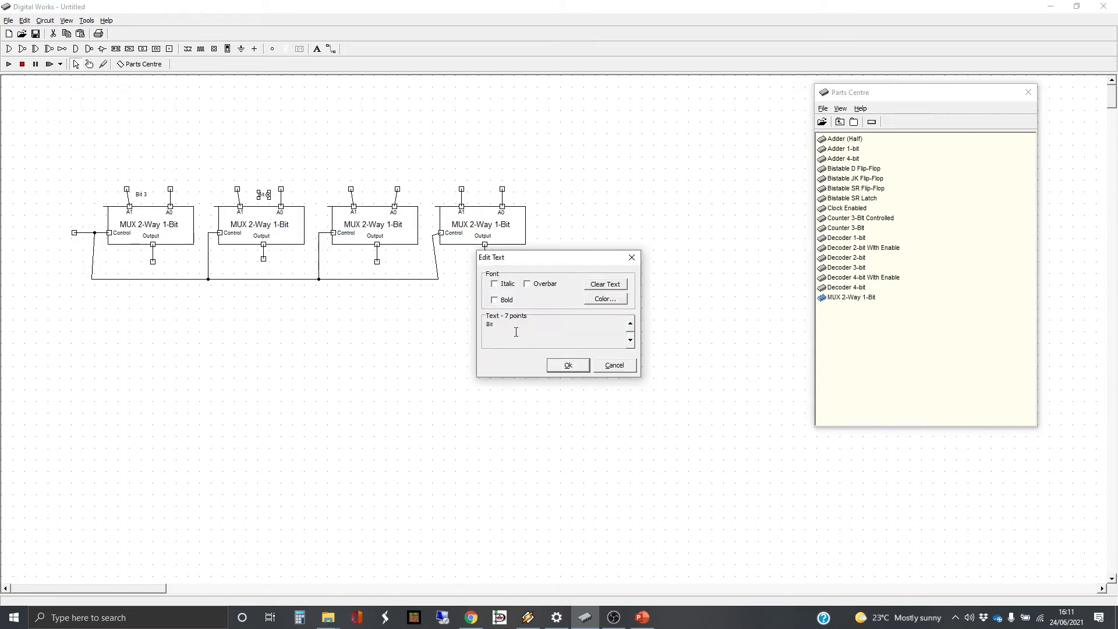
{"action": "key", "text": "Return"}
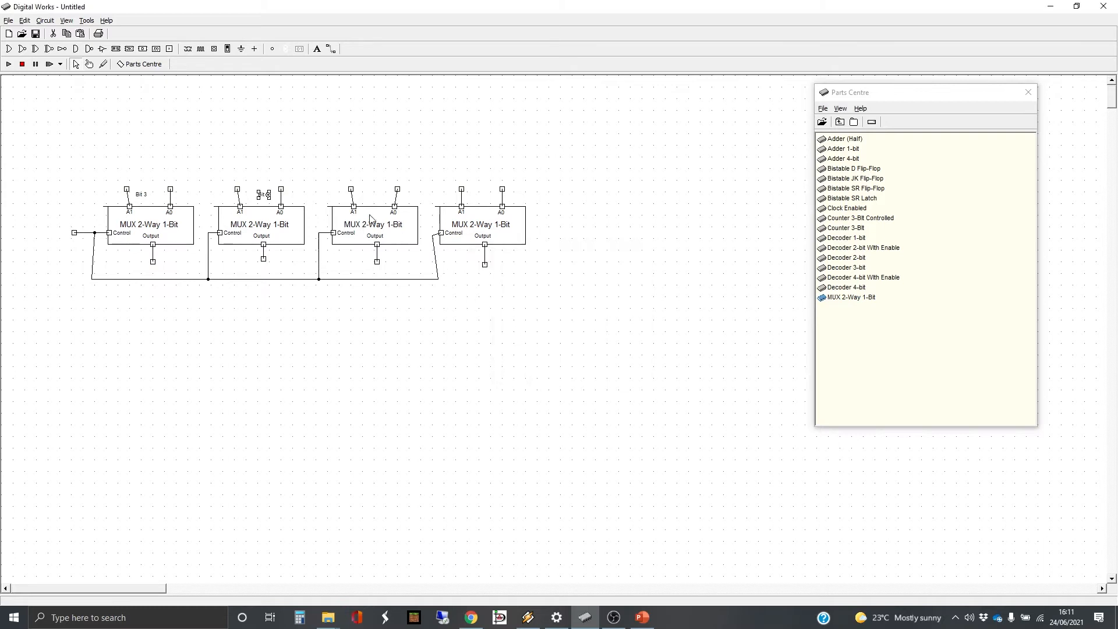
Step: Put another copy of the annotation above the third multiplexer and change its text to "Bit 1"
{"action": "left_click", "coordinate": [165, 218]}
{"action": "right_click", "coordinate": [368, 198]}
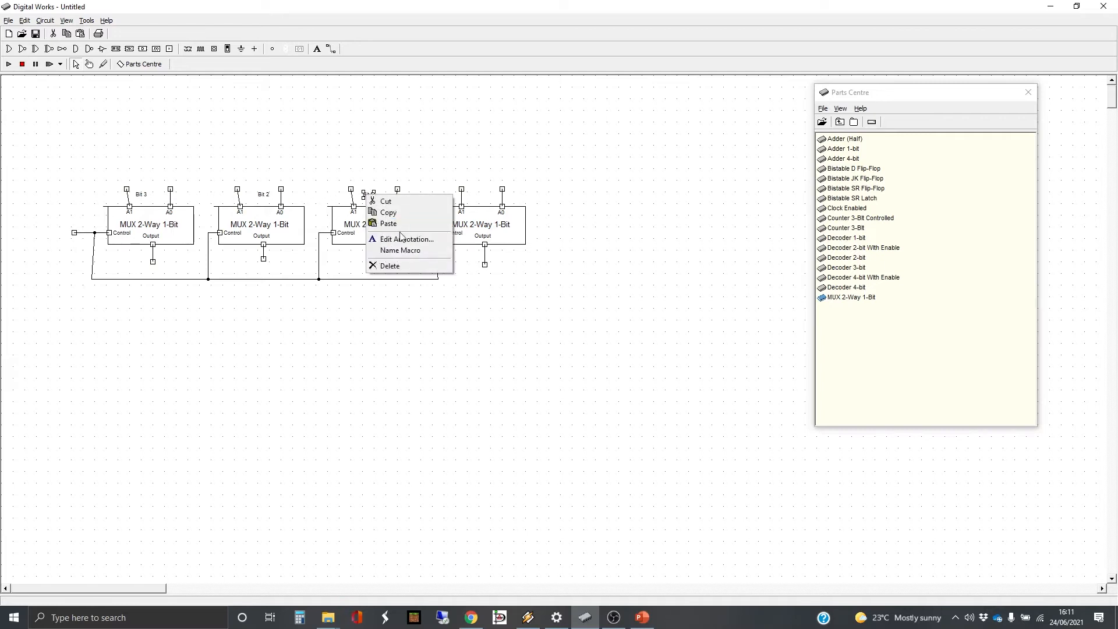
{"action": "left_click", "coordinate": [401, 240]}
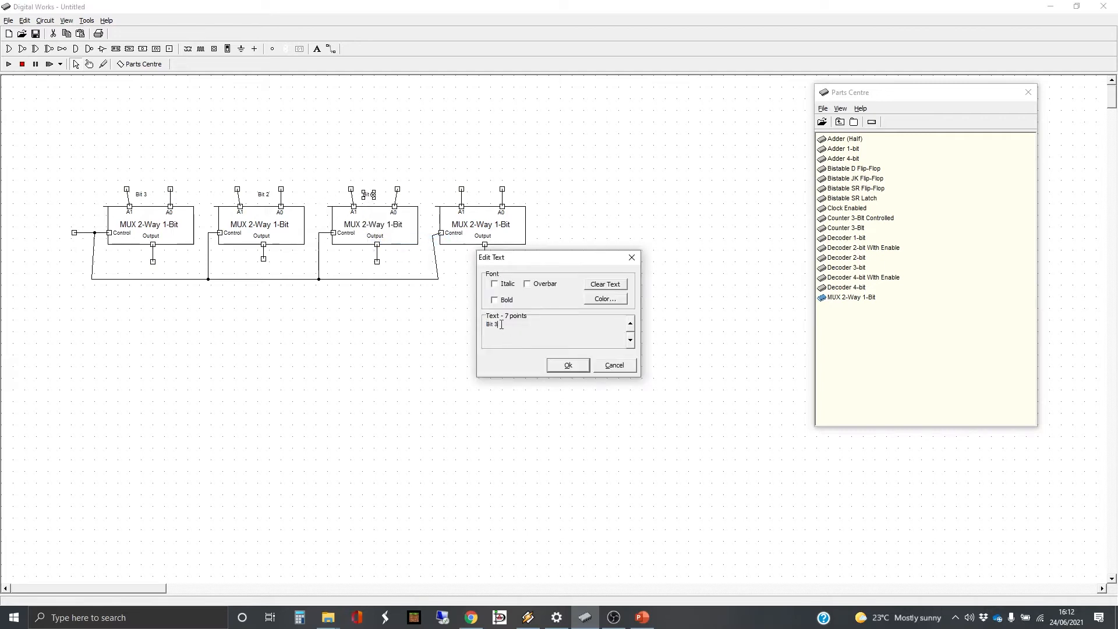
{"action": "key", "text": "Return"}
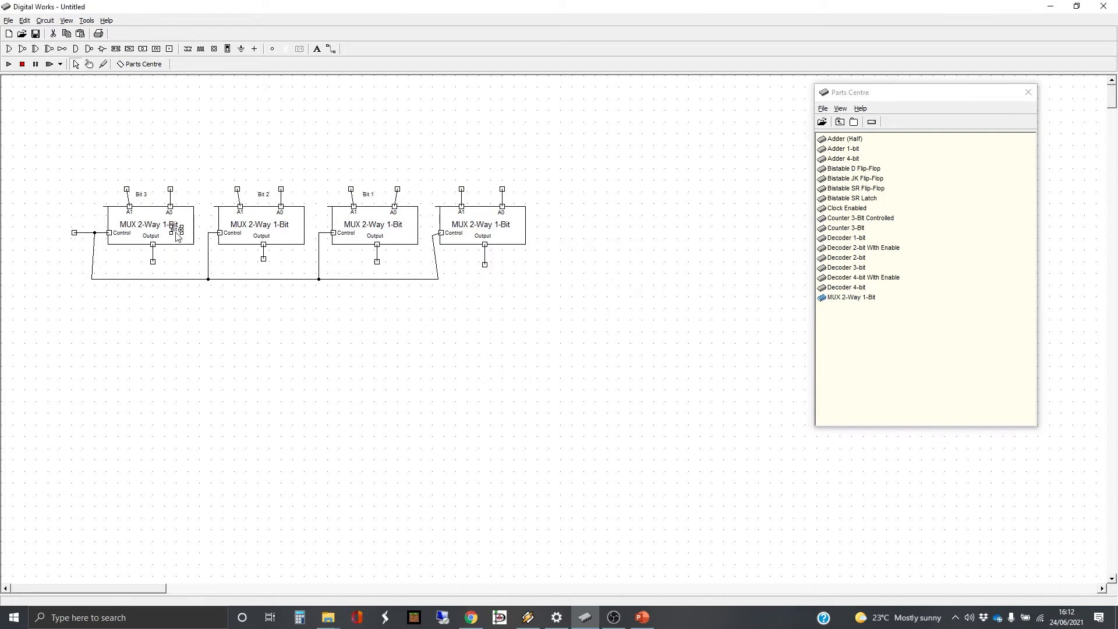
Step: Put a further annotation copy above the fourth multiplexer and change its text to "Bit 0"
{"action": "left_click", "coordinate": [481, 199]}
{"action": "right_click", "coordinate": [481, 197]}
{"action": "left_click", "coordinate": [526, 241]}
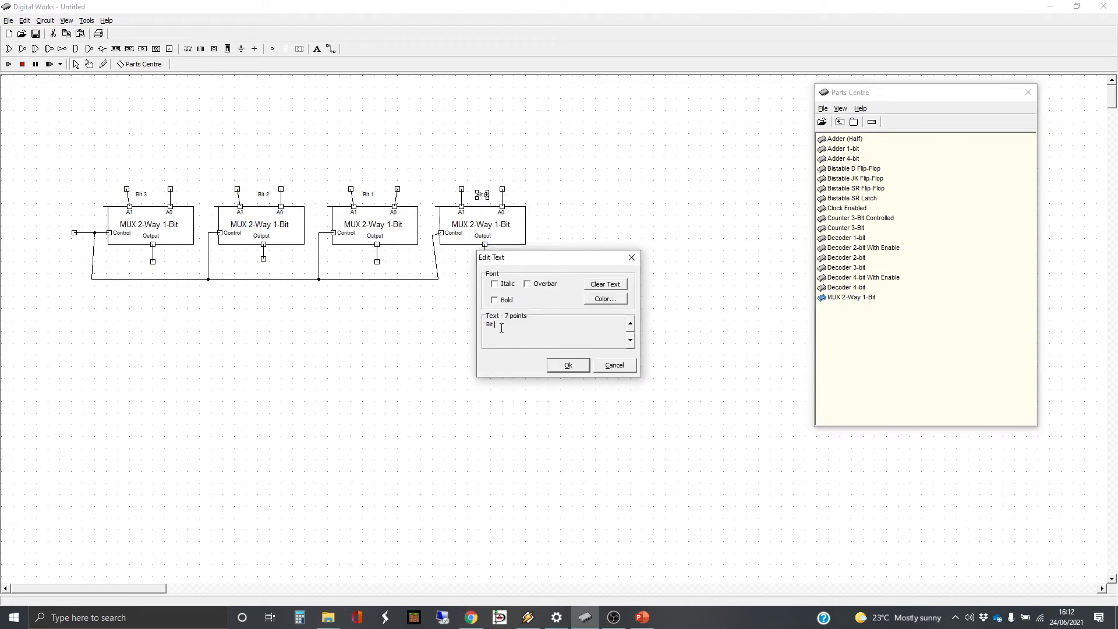
{"action": "key", "text": "Return"}
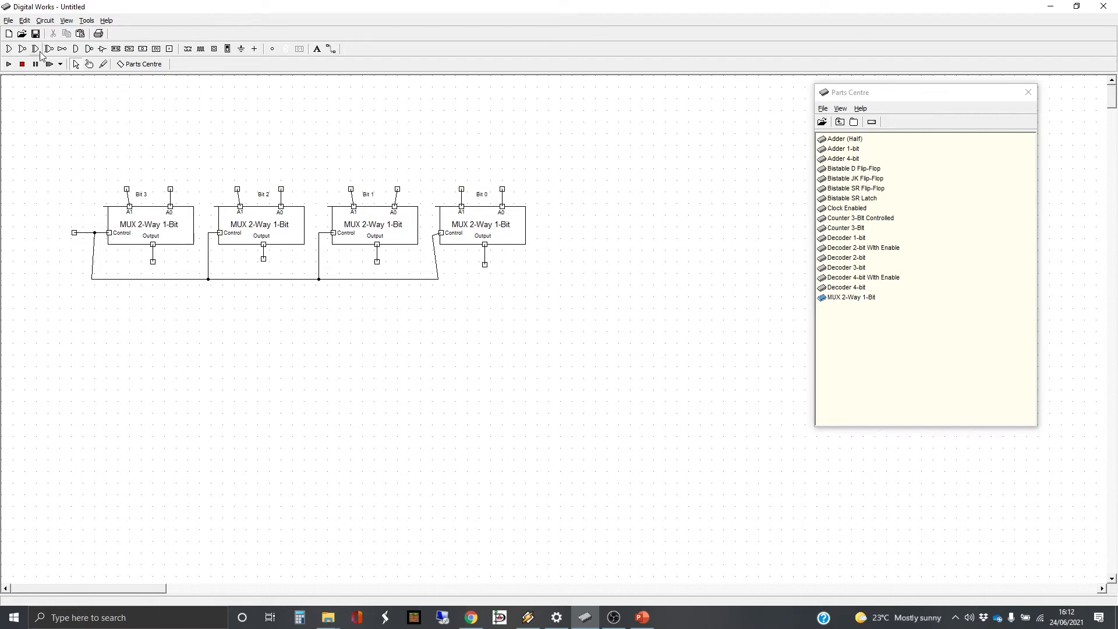
Step: Open the Template Editor and change the template's title to "MUX 2-Way 4-Bit"
{"action": "left_click", "coordinate": [87, 21]}
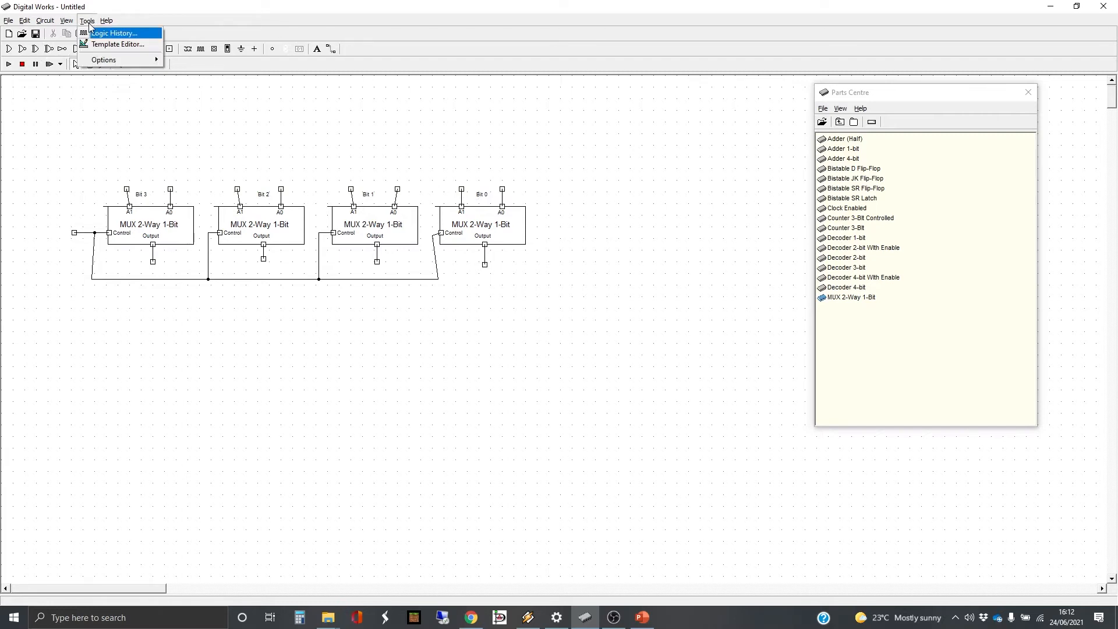
{"action": "left_click", "coordinate": [115, 45]}
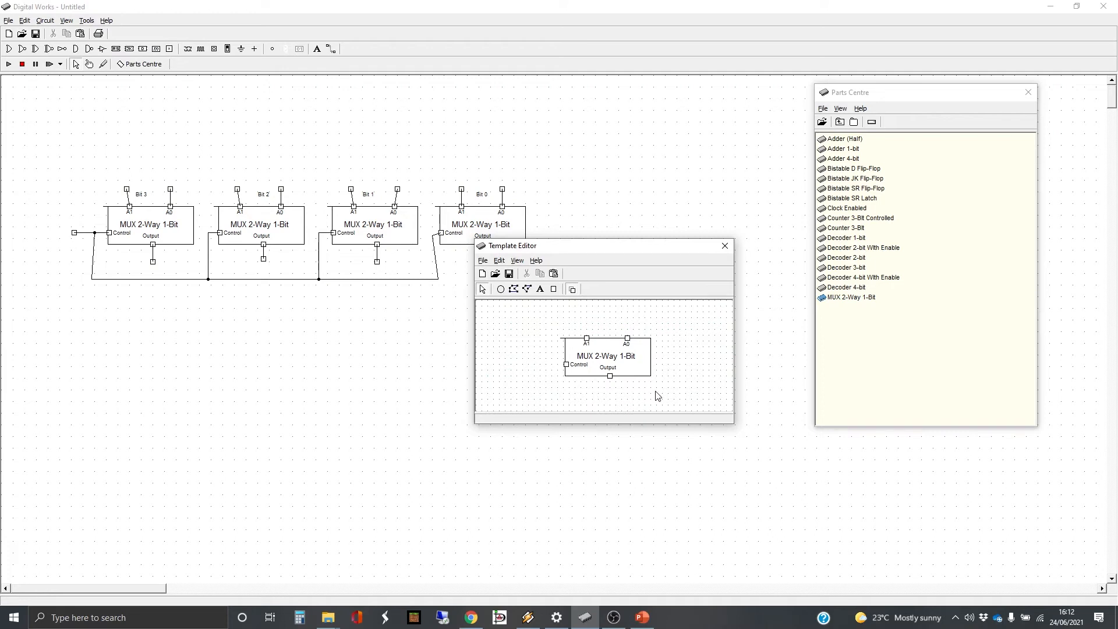
{"action": "left_click", "coordinate": [622, 360]}
{"action": "right_click", "coordinate": [621, 357]}
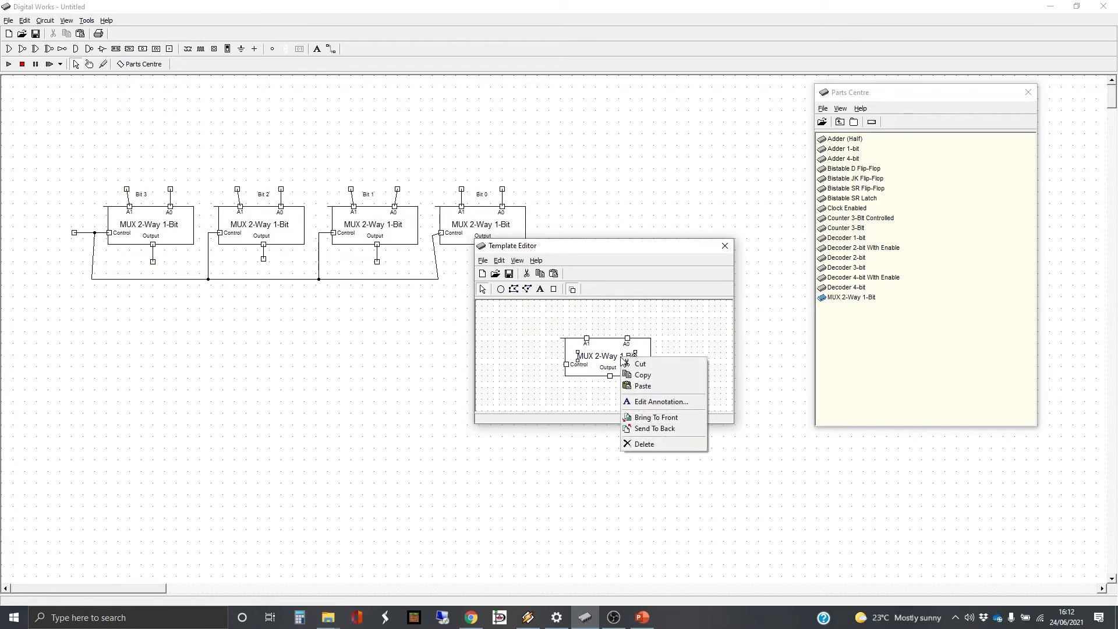
{"action": "left_click", "coordinate": [676, 404]}
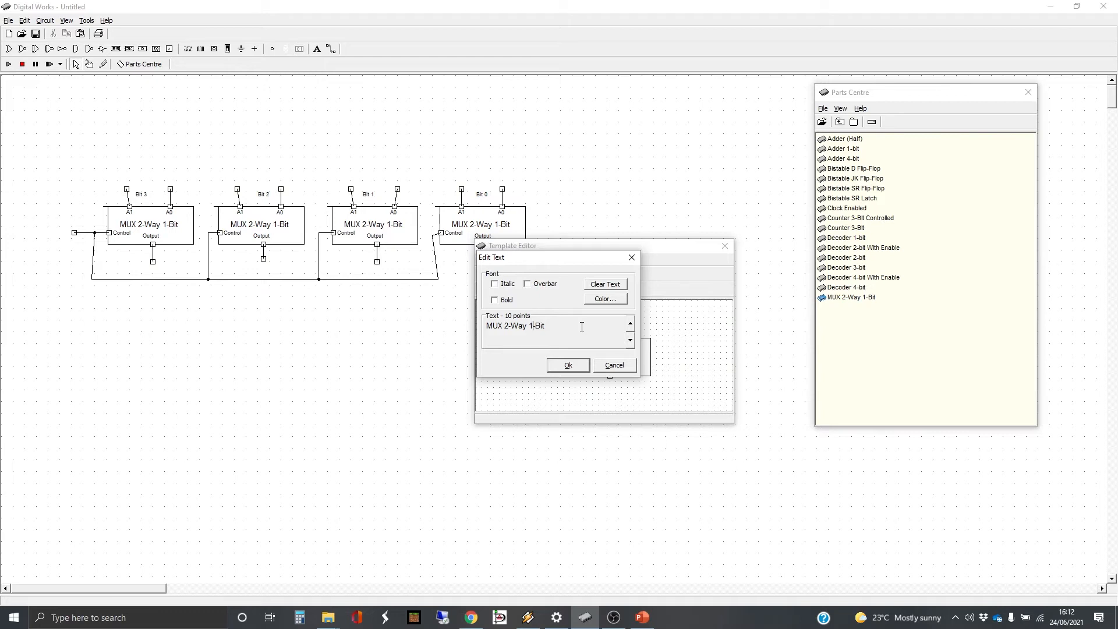
{"action": "key", "text": "BackSpace"}
{"action": "left_click", "coordinate": [567, 365]}
{"action": "left_click", "coordinate": [605, 399]}
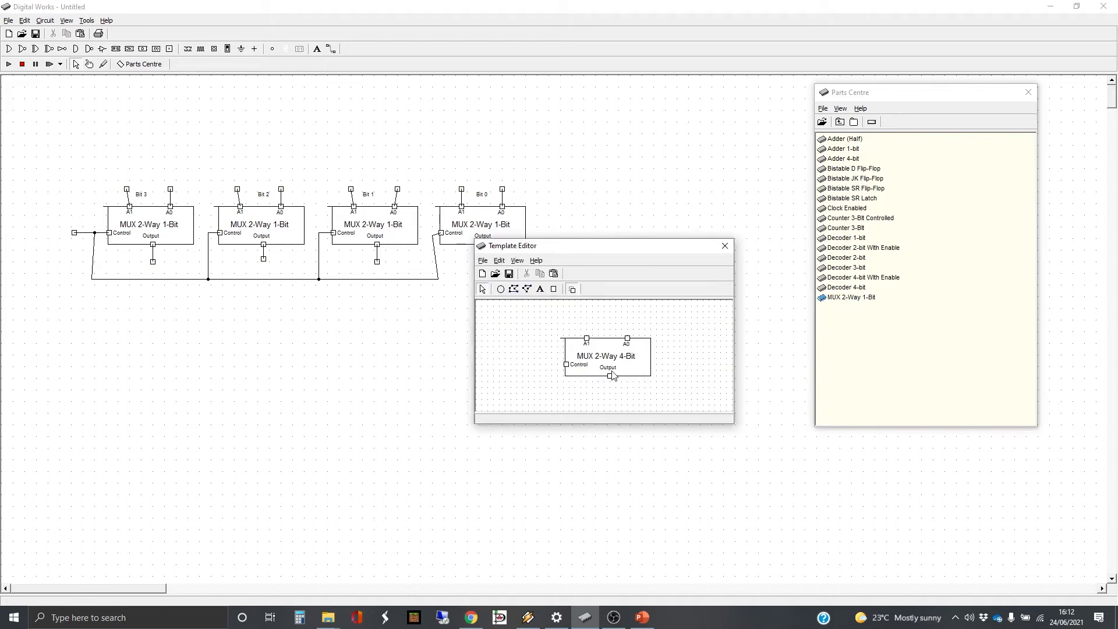
Step: Build a row of four output pins along the template's lower edge by duplicating and moving pins
{"action": "left_click", "coordinate": [609, 376]}
{"action": "key", "text": "ctrl+c"}
{"action": "key", "text": "ctrl+v"}
{"action": "left_click_drag", "start_coordinate": [620, 388], "coordinate": [620, 379]}
{"action": "left_click", "coordinate": [587, 338]}
{"action": "left_click_drag", "start_coordinate": [586, 339], "coordinate": [602, 379]}
Step: Copy the row of four pins and paste it onto the template's upper edge over both the A1 and A0 labels
{"action": "mouse_move", "coordinate": [614, 327]}
{"action": "left_mouse_down"}
{"action": "mouse_move", "coordinate": [645, 349]}
{"action": "mouse_move", "coordinate": [619, 346]}
{"action": "mouse_move", "coordinate": [603, 378]}
{"action": "mouse_move", "coordinate": [582, 377]}
{"action": "left_mouse_up"}
{"action": "key", "text": "ctrl+c"}
{"action": "key", "text": "ctrl+v"}
{"action": "left_click_drag", "start_coordinate": [623, 391], "coordinate": [597, 343]}
{"action": "key", "text": "ctrl+v"}
{"action": "left_click_drag", "start_coordinate": [625, 401], "coordinate": [625, 340]}
Step: Change the template's Output label to "Output 3...0" and nudge it to centre it above the four output pins
{"action": "right_click", "coordinate": [606, 368]}
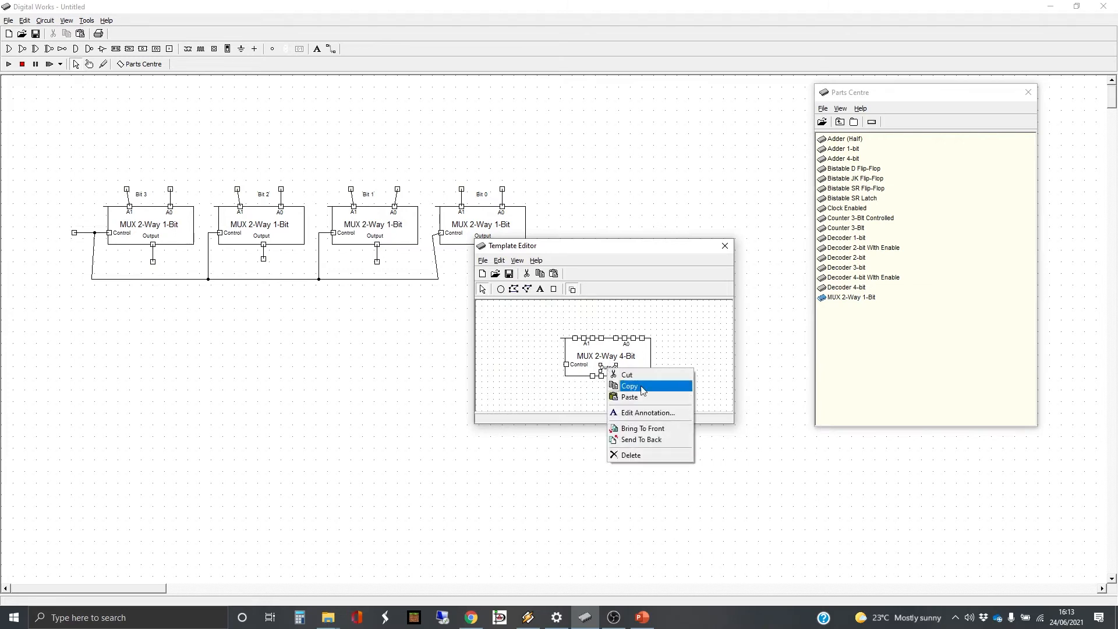
{"action": "left_click", "coordinate": [643, 415]}
{"action": "left_click", "coordinate": [521, 331]}
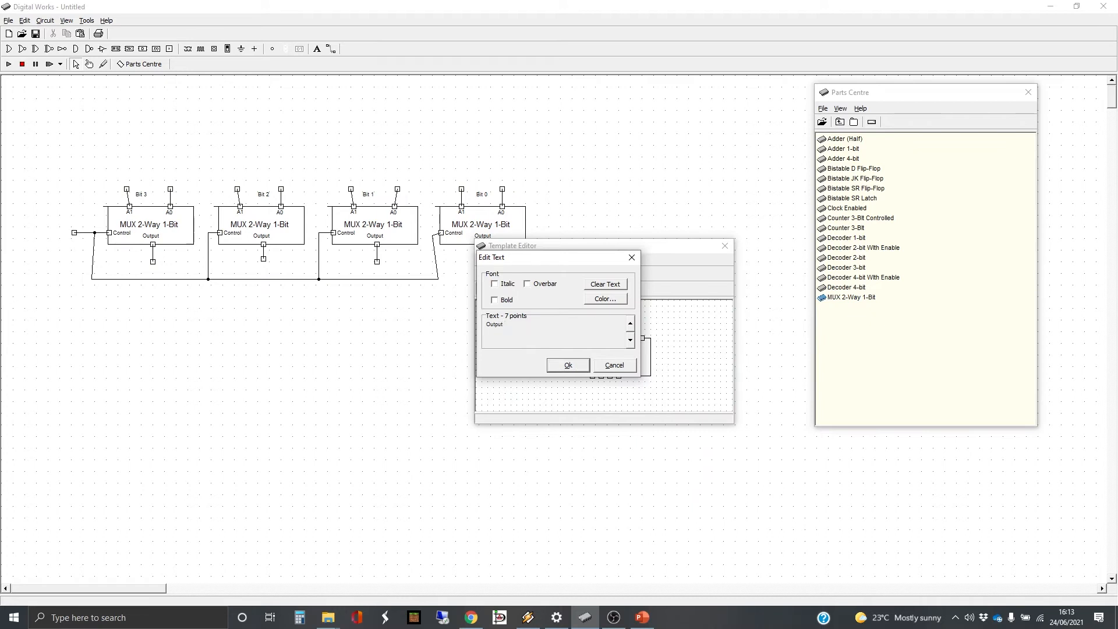
{"action": "key", "text": "Return"}
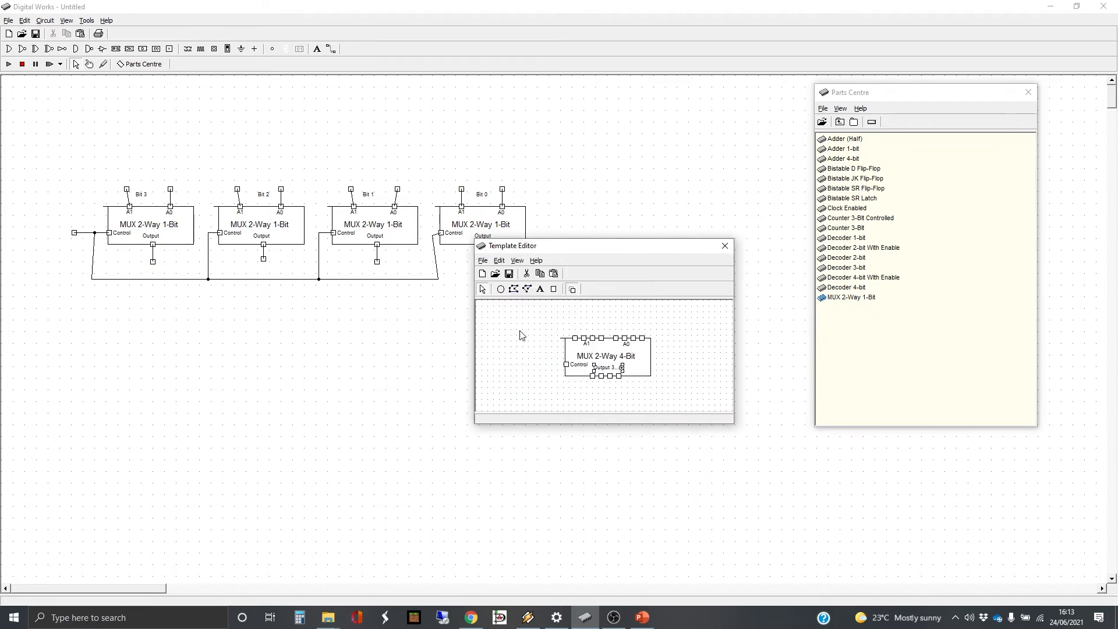
{"action": "key", "text": "Left"}
{"action": "key", "text": "Left"}
{"action": "key", "text": "Left"}
Step: Change the template's A1 label to "A1 3...0"
{"action": "left_click", "coordinate": [594, 326]}
{"action": "right_click", "coordinate": [588, 345]}
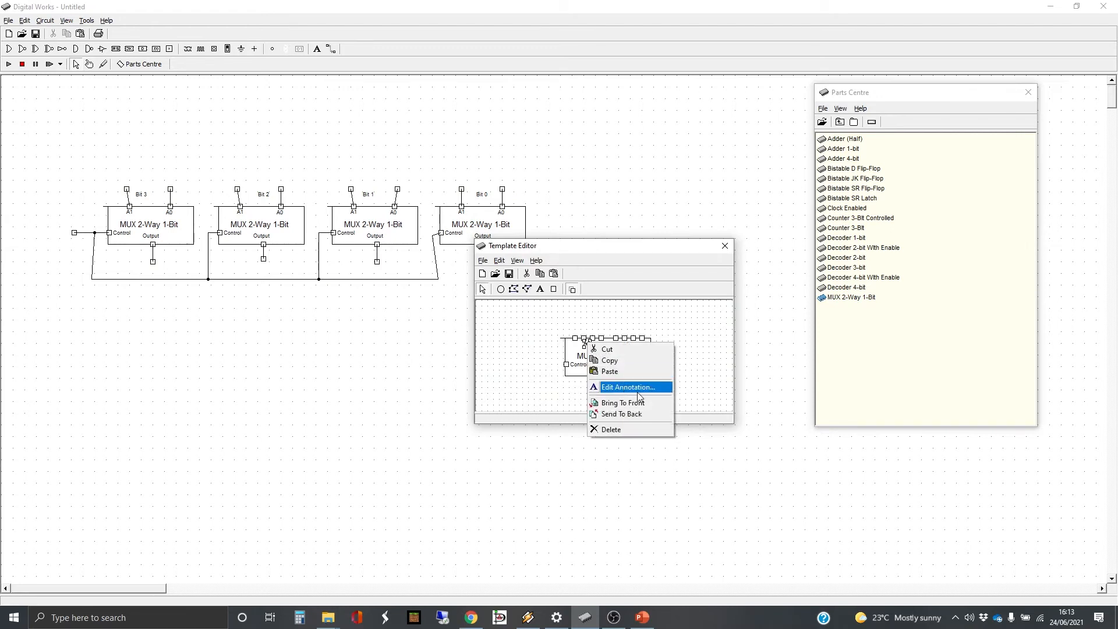
{"action": "left_click", "coordinate": [636, 390]}
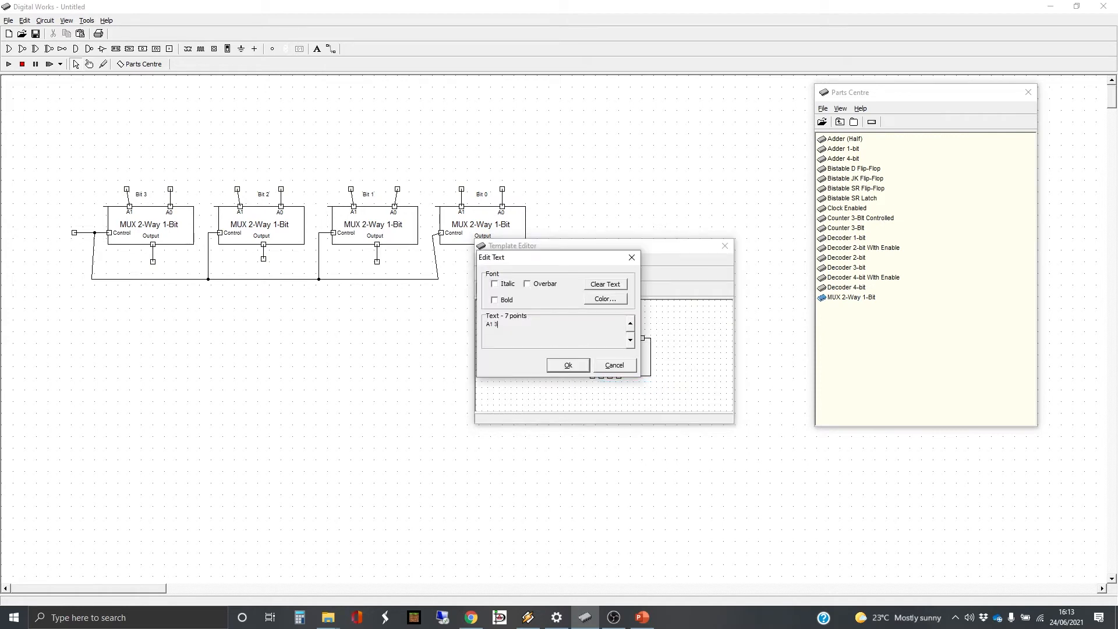
{"action": "key", "text": "Return"}
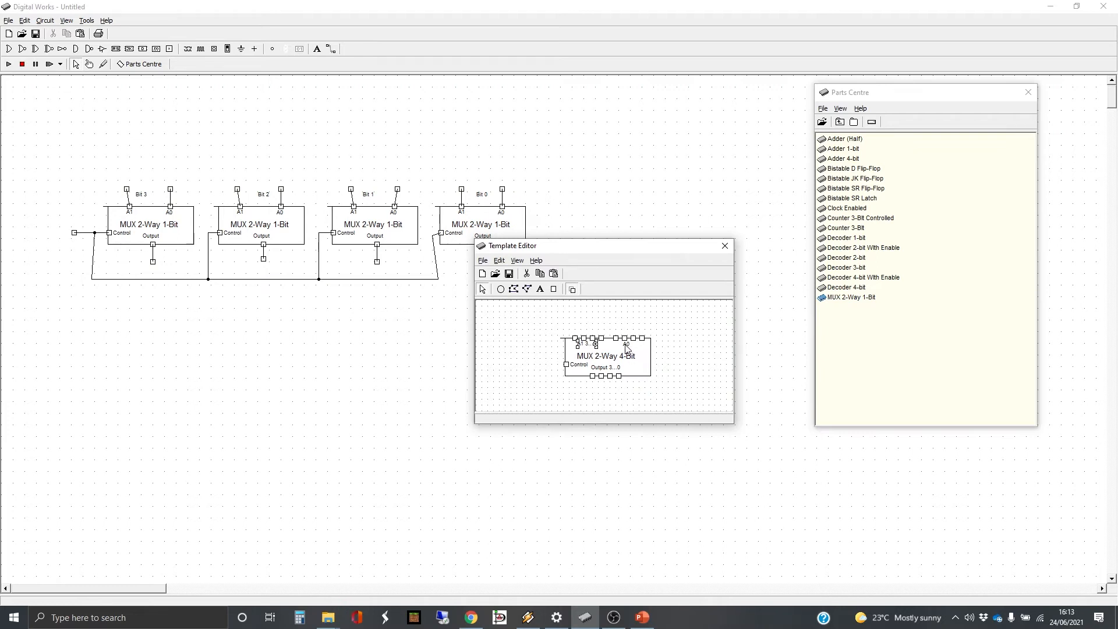
Step: Change the template's A0 label to "A0 3...0"
{"action": "right_click", "coordinate": [626, 343]}
{"action": "left_click", "coordinate": [666, 389]}
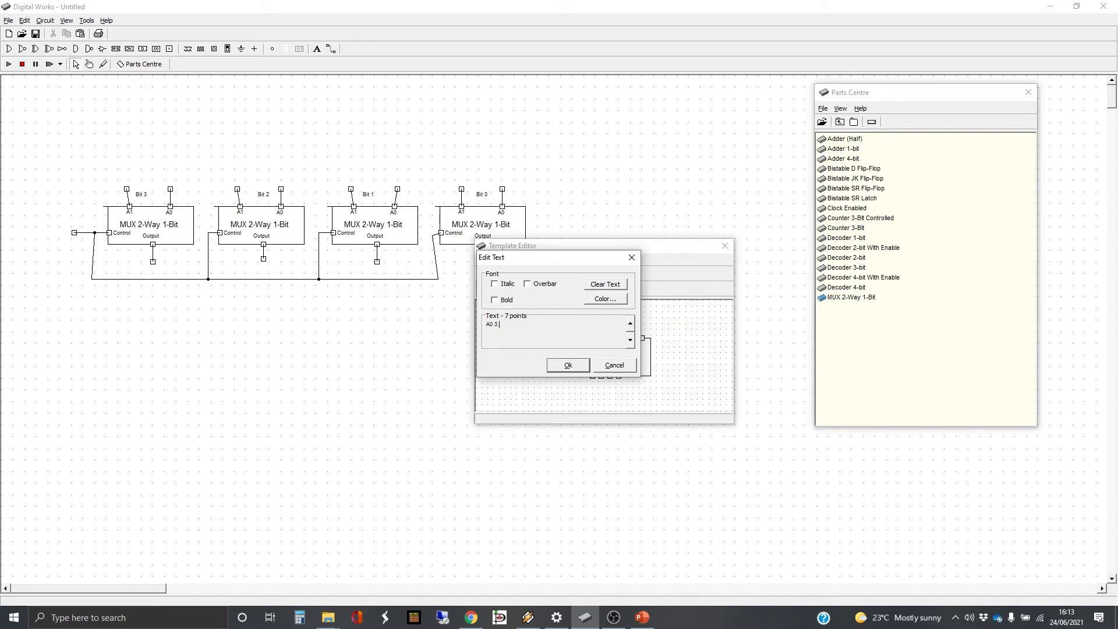
{"action": "type", "text": "3...0"}
{"action": "key", "text": "Return"}
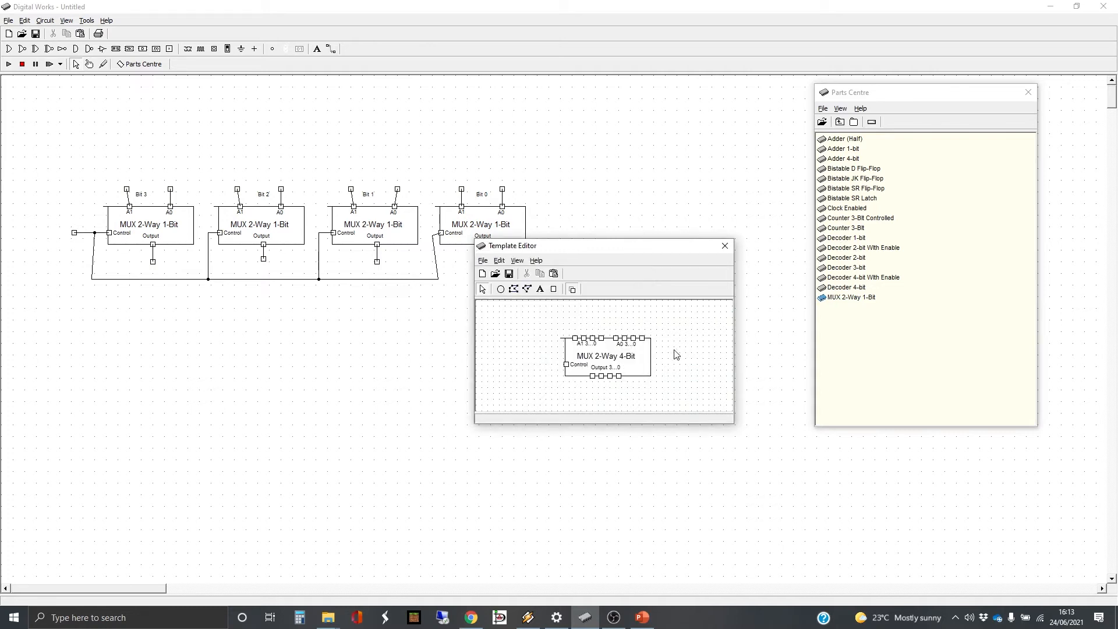
Step: Nudge the "A1 3...0" label slightly right to centre it under its four pins, and close the template
{"action": "left_click", "coordinate": [588, 344]}
{"action": "key", "text": "Right"}
{"action": "key", "text": "Right"}
{"action": "key", "text": "Right"}
{"action": "left_click", "coordinate": [697, 354]}
{"action": "left_click", "coordinate": [725, 245]}
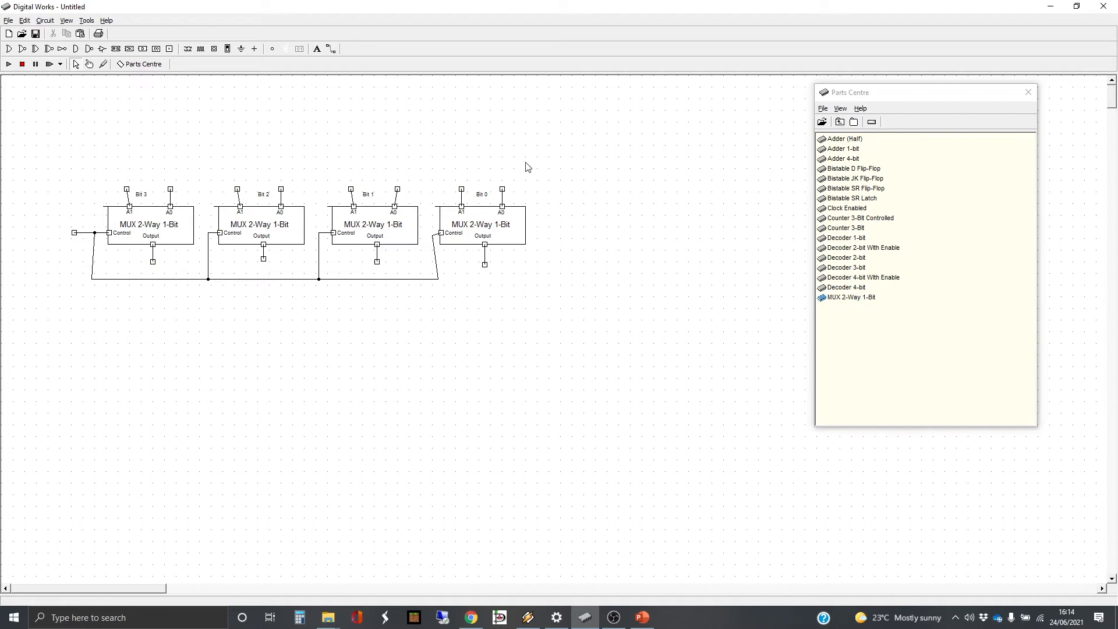
Step: Associate the Bit 3 multiplexer's A1 input tag with the first pin of the template's A1 group
{"action": "left_click", "coordinate": [127, 190]}
{"action": "right_click", "coordinate": [128, 191]}
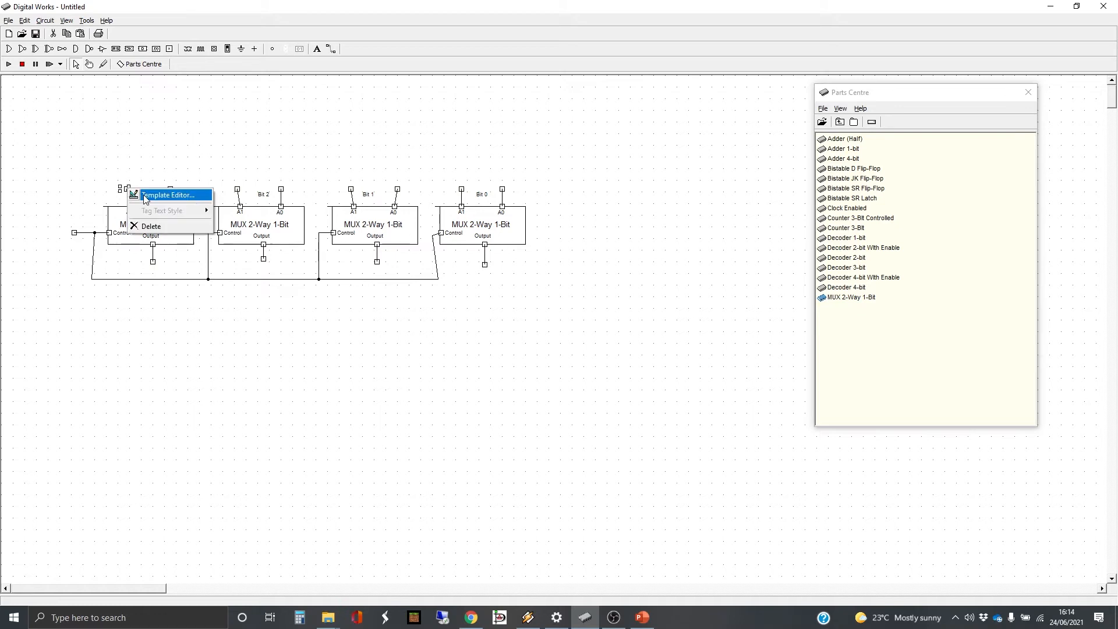
{"action": "left_click", "coordinate": [132, 195]}
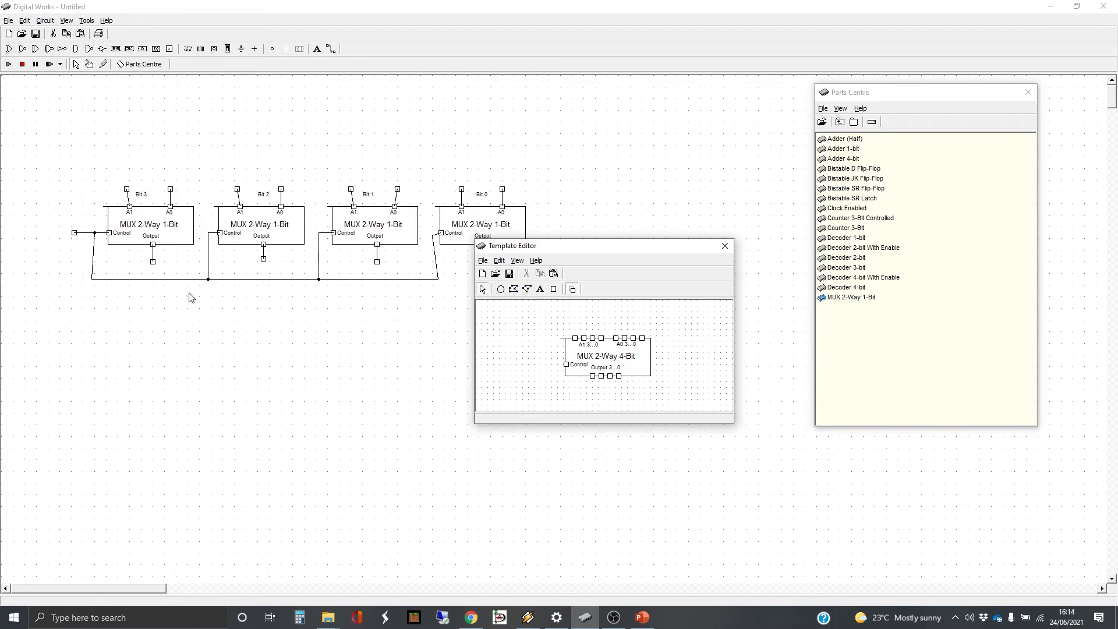
{"action": "right_click", "coordinate": [576, 341]}
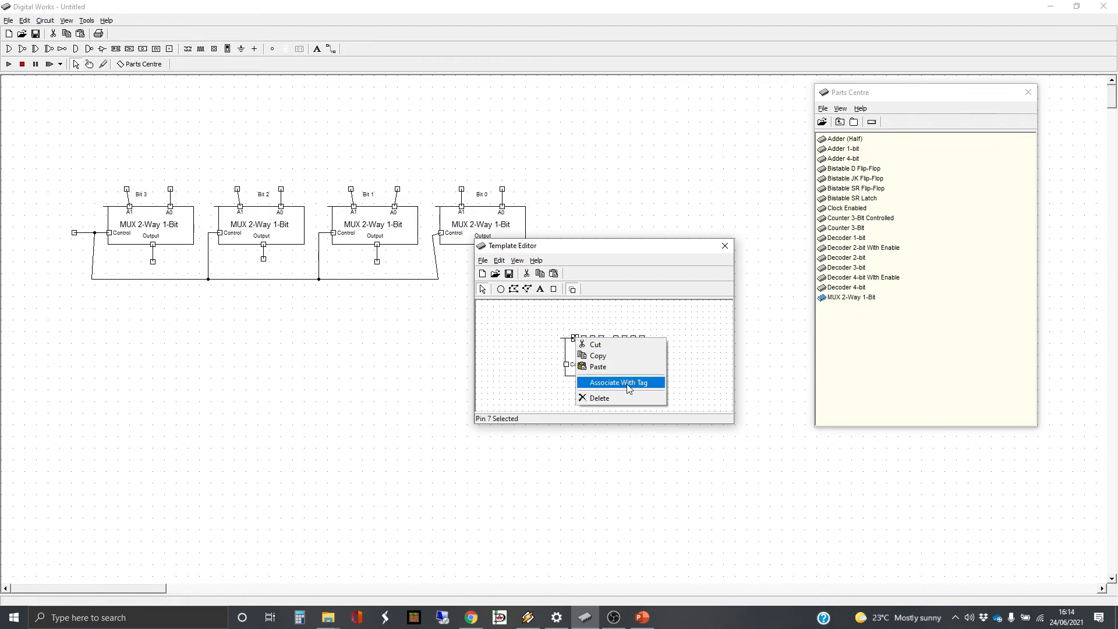
{"action": "left_click", "coordinate": [626, 383]}
{"action": "left_click", "coordinate": [724, 245]}
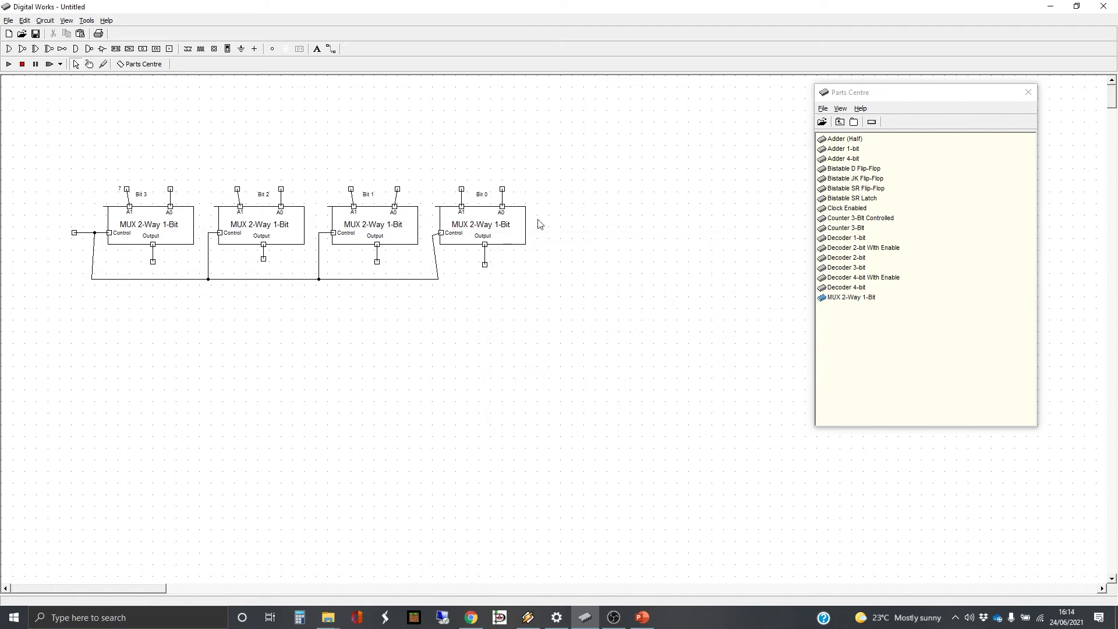
Step: Associate the Bit 2 multiplexer's A1 input tag with the second pin of the template's A1 group
{"action": "right_click", "coordinate": [236, 189]}
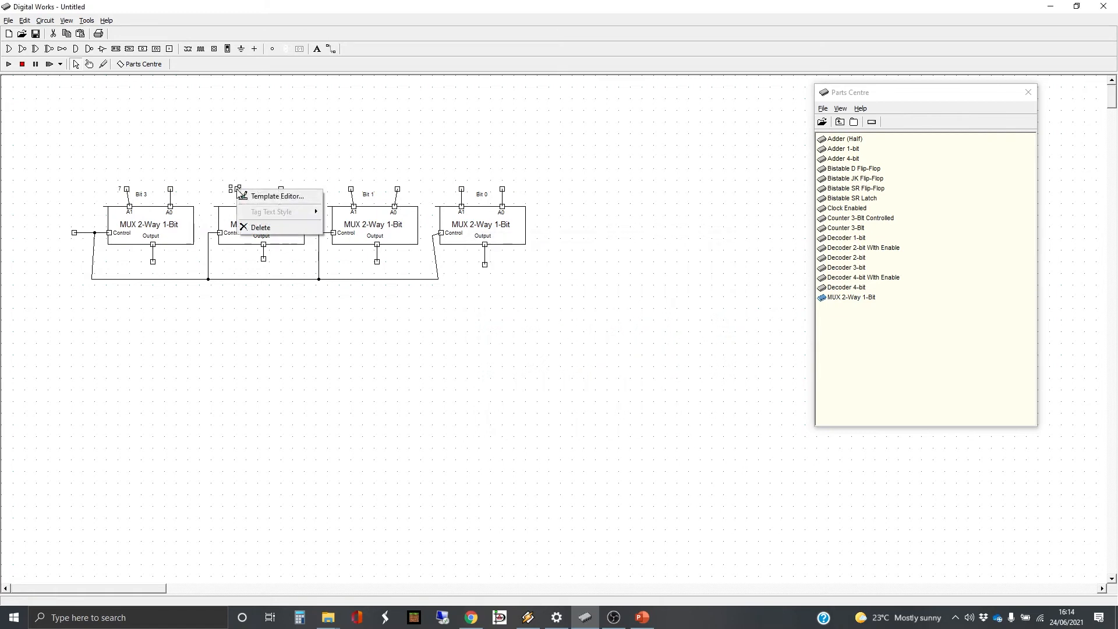
{"action": "left_click", "coordinate": [273, 196]}
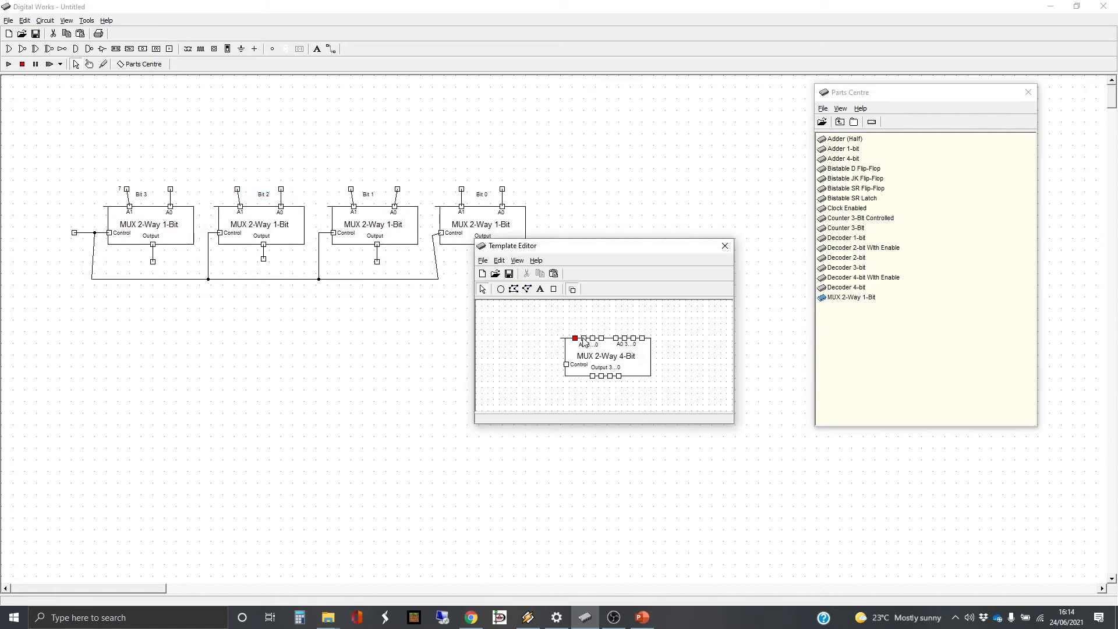
{"action": "right_click", "coordinate": [583, 338]}
{"action": "left_click", "coordinate": [625, 382]}
{"action": "left_click", "coordinate": [724, 245]}
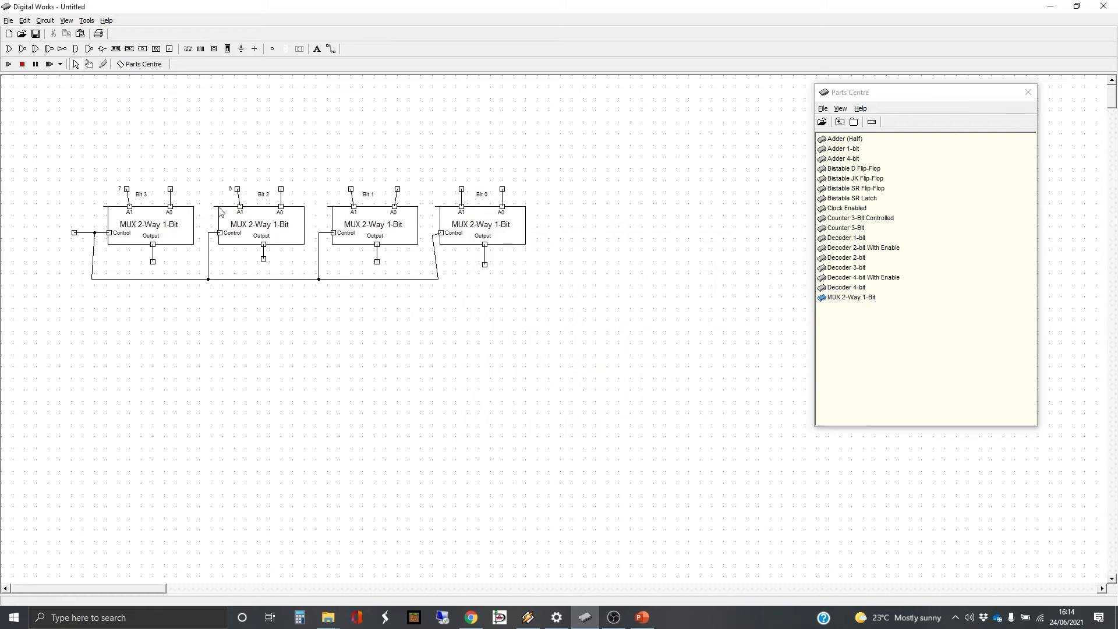
Step: Associate the Bit 1 multiplexer's A1 input tag with the third pin of the template's A1 group
{"action": "right_click", "coordinate": [352, 192]}
{"action": "left_click", "coordinate": [370, 194]}
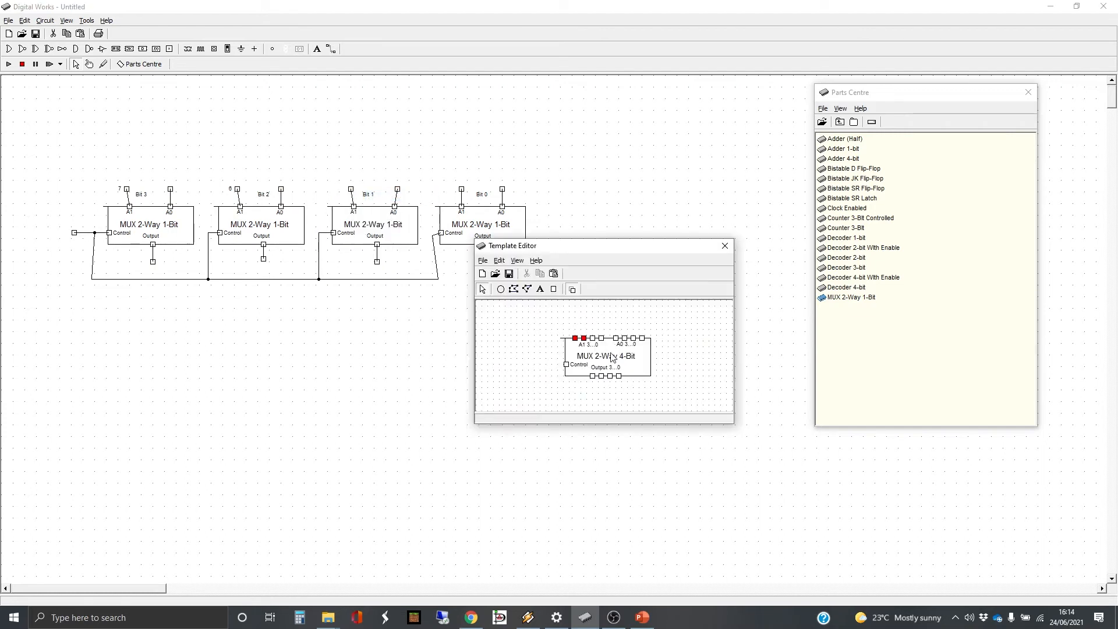
{"action": "left_click", "coordinate": [594, 343]}
{"action": "left_click", "coordinate": [593, 339]}
{"action": "right_click", "coordinate": [593, 338]}
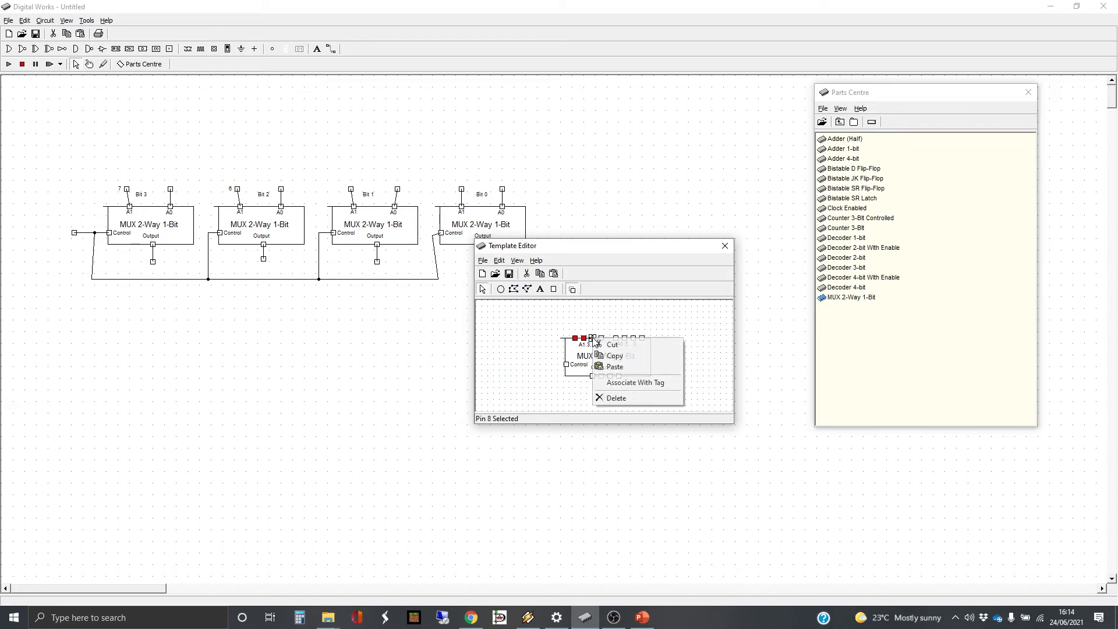
{"action": "left_click", "coordinate": [650, 382]}
{"action": "left_click", "coordinate": [725, 246]}
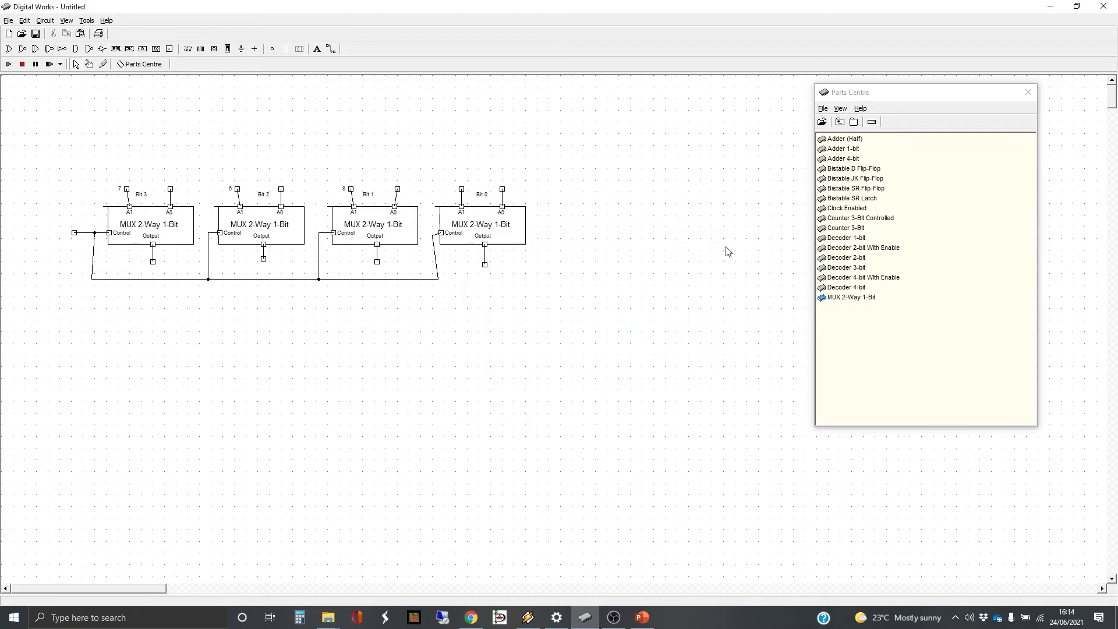
Step: Associate the Bit 0 multiplexer's A1 input tag with the fourth pin of the template's A1 group
{"action": "left_click", "coordinate": [462, 189]}
{"action": "right_click", "coordinate": [462, 190]}
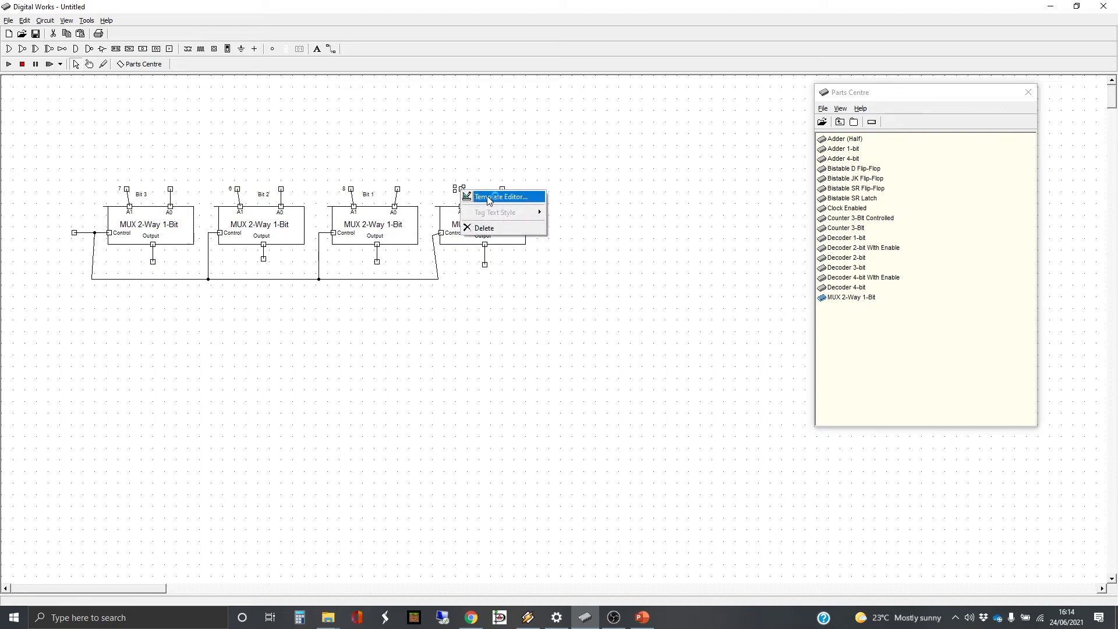
{"action": "left_click", "coordinate": [488, 198]}
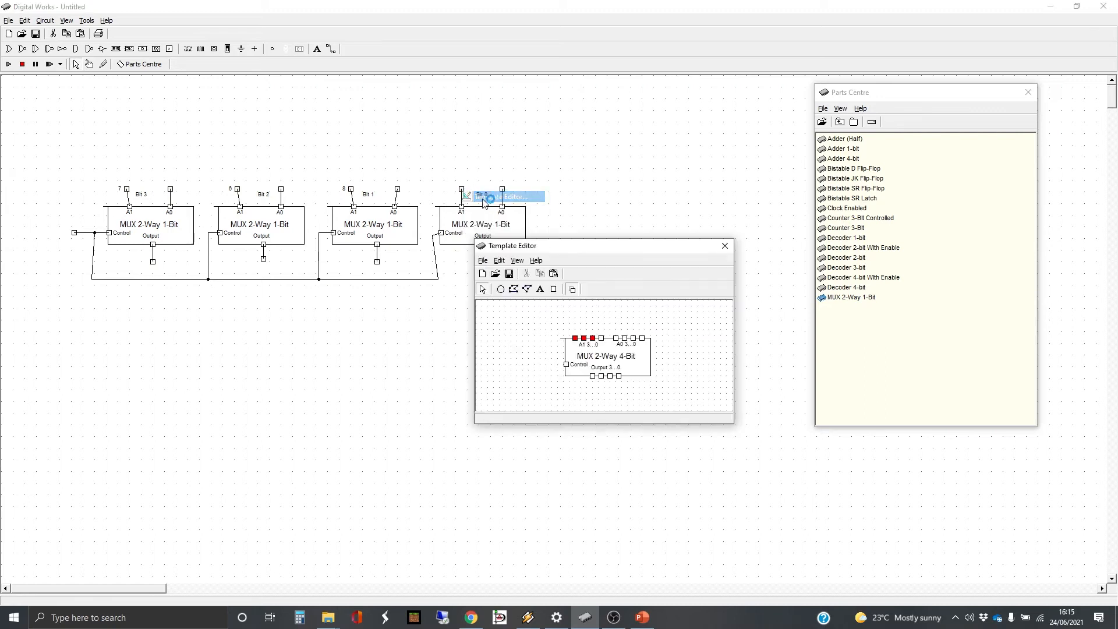
{"action": "left_click", "coordinate": [602, 338]}
{"action": "right_click", "coordinate": [602, 338]}
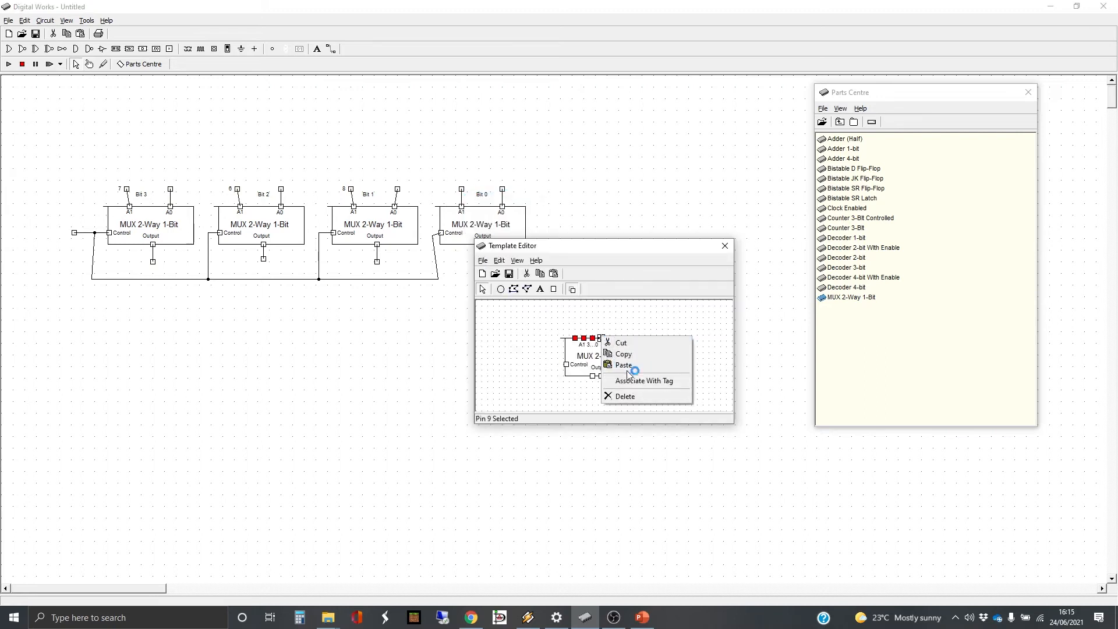
{"action": "left_click", "coordinate": [643, 380]}
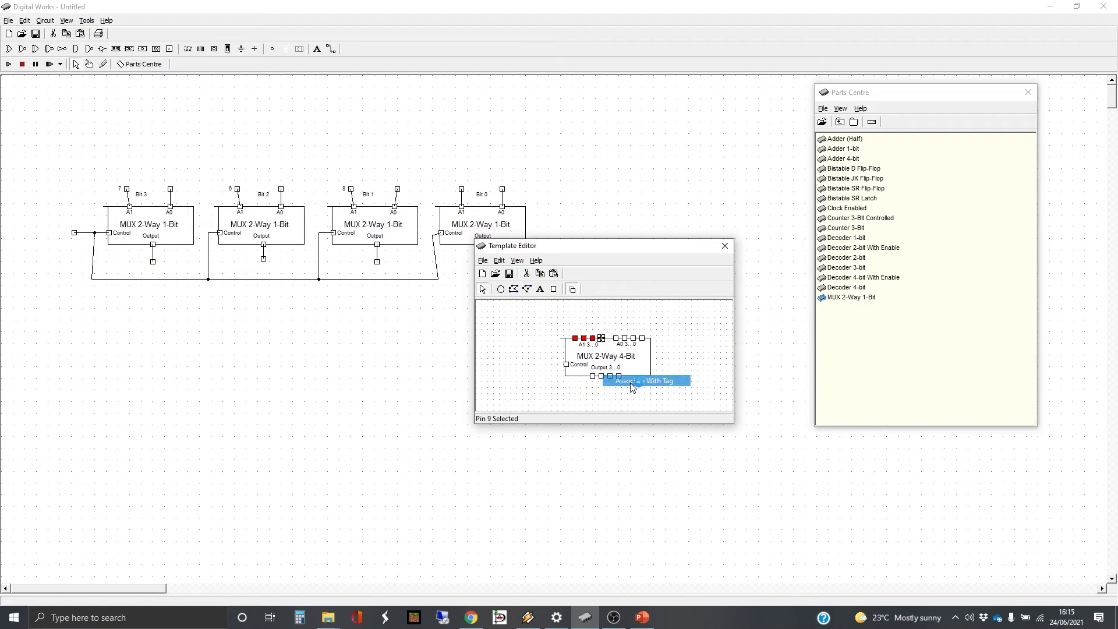
Step: Associate the Bit 3 multiplexer's A0 input tag with the first pin of the template's A0 group
{"action": "right_click", "coordinate": [170, 189]}
{"action": "left_click", "coordinate": [195, 196]}
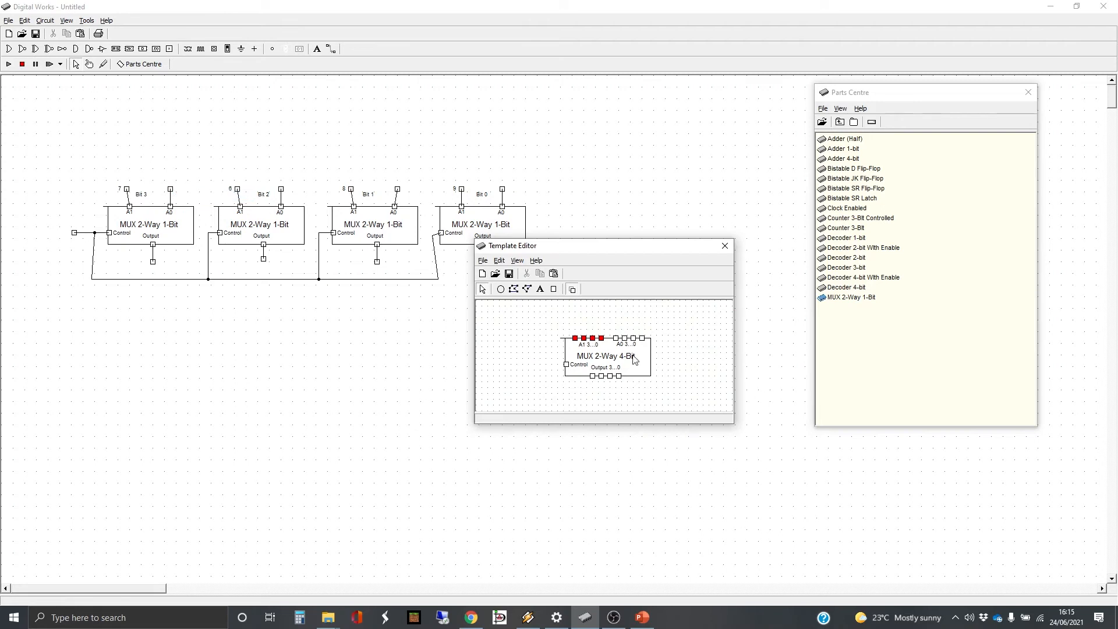
{"action": "left_click", "coordinate": [615, 338]}
{"action": "right_click", "coordinate": [616, 341]}
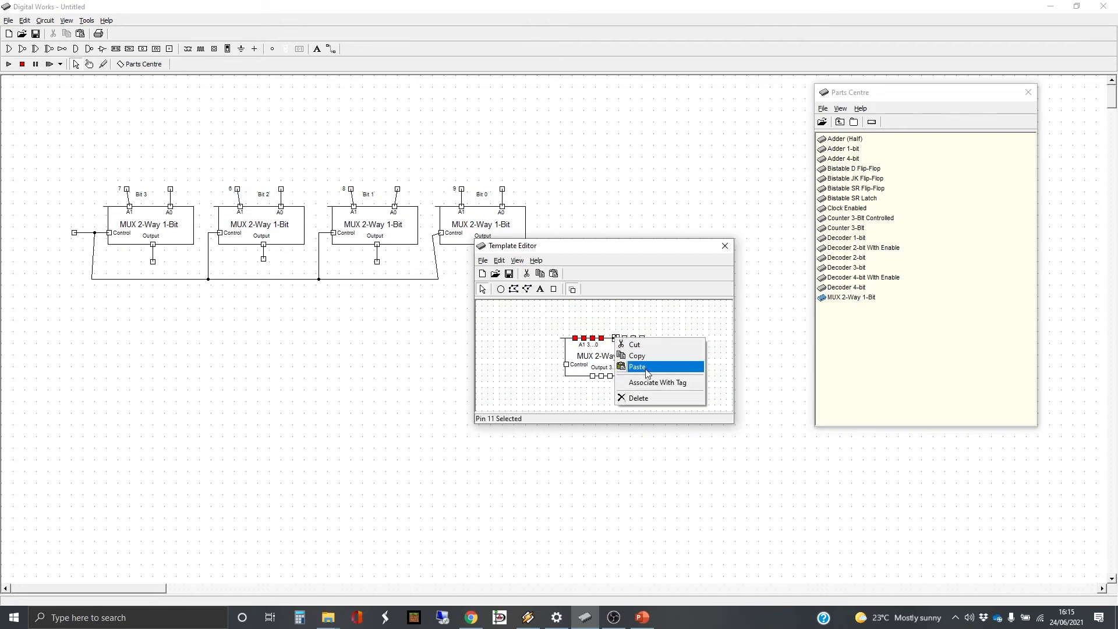
{"action": "left_click", "coordinate": [664, 379]}
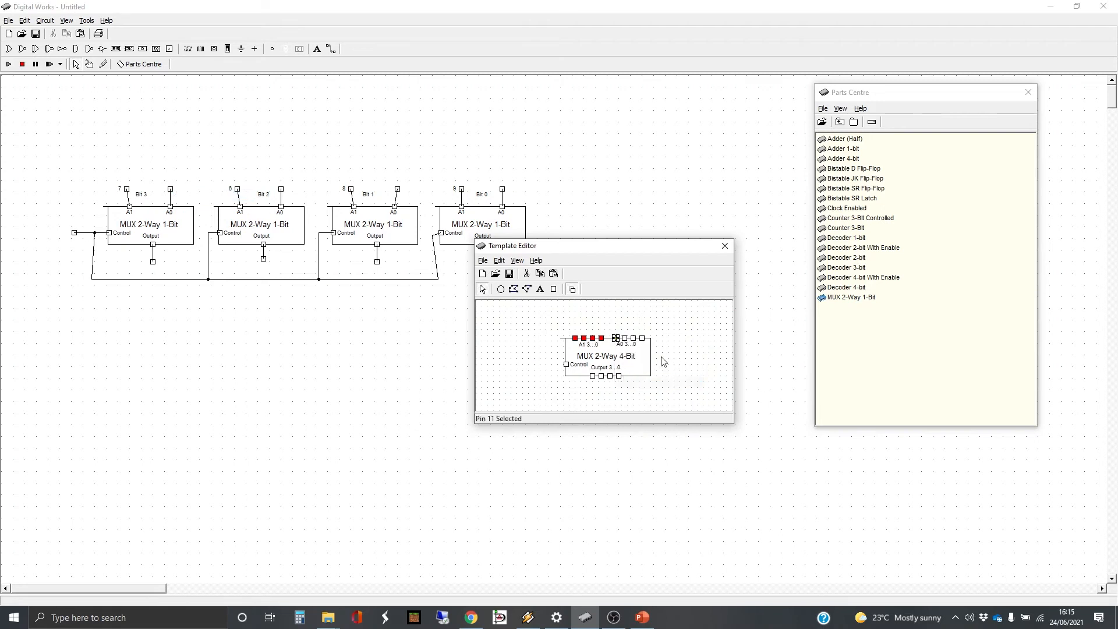
{"action": "left_click", "coordinate": [725, 246]}
Step: Associate the Bit 2 multiplexer's A0 input tag with the second pin of the template's A0 group
{"action": "left_click", "coordinate": [281, 191]}
{"action": "right_click", "coordinate": [281, 190]}
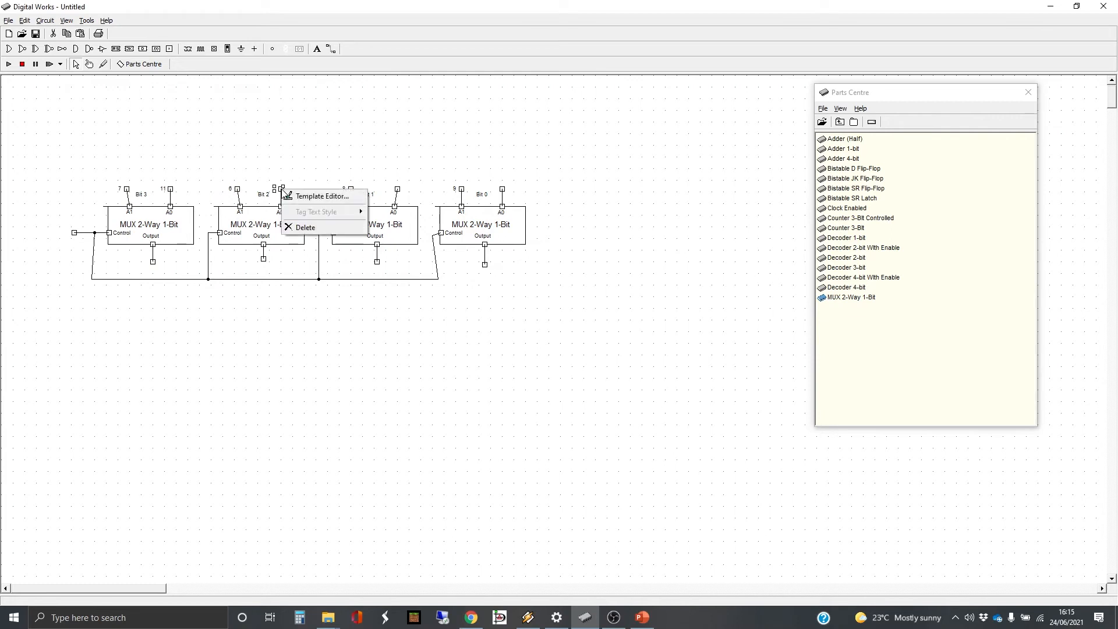
{"action": "left_click", "coordinate": [297, 198]}
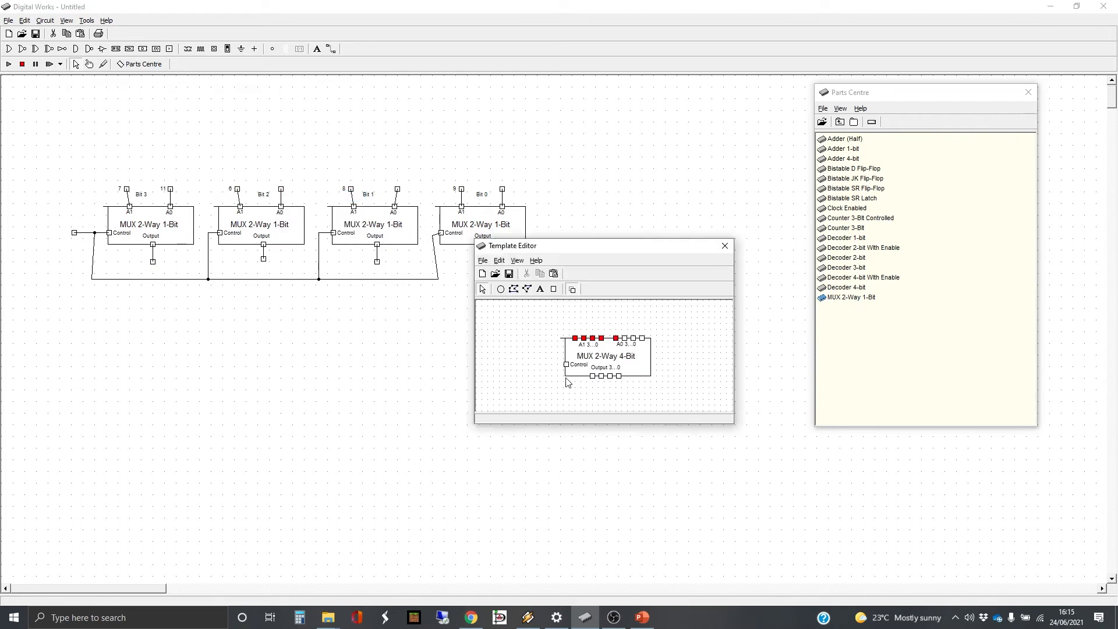
{"action": "left_click", "coordinate": [624, 338]}
{"action": "right_click", "coordinate": [624, 338]}
{"action": "left_click", "coordinate": [652, 382]}
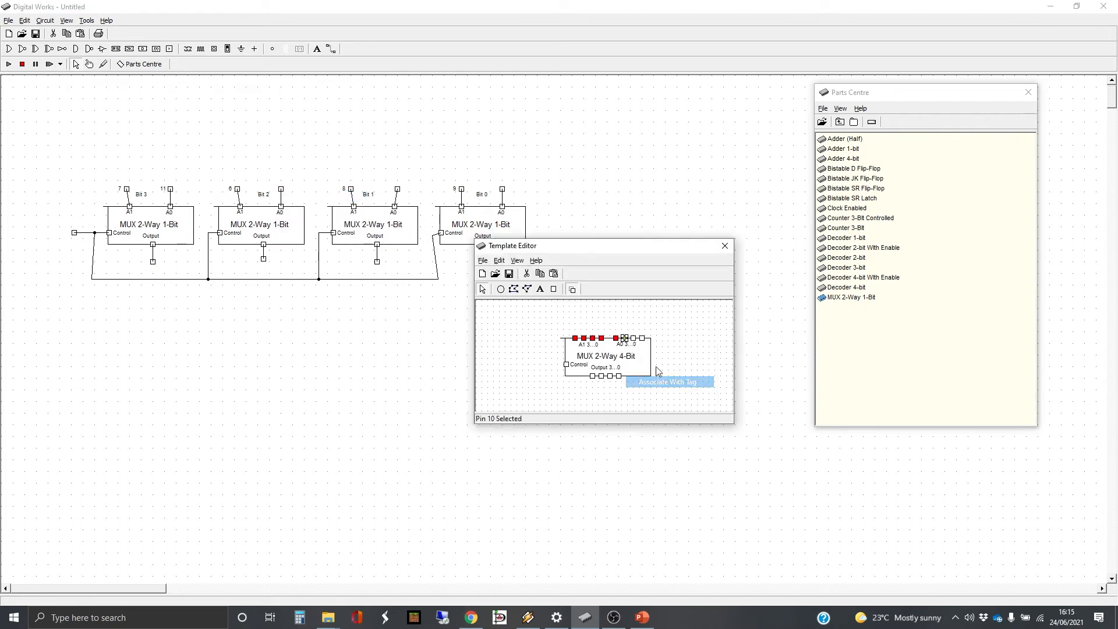
{"action": "left_click", "coordinate": [725, 245]}
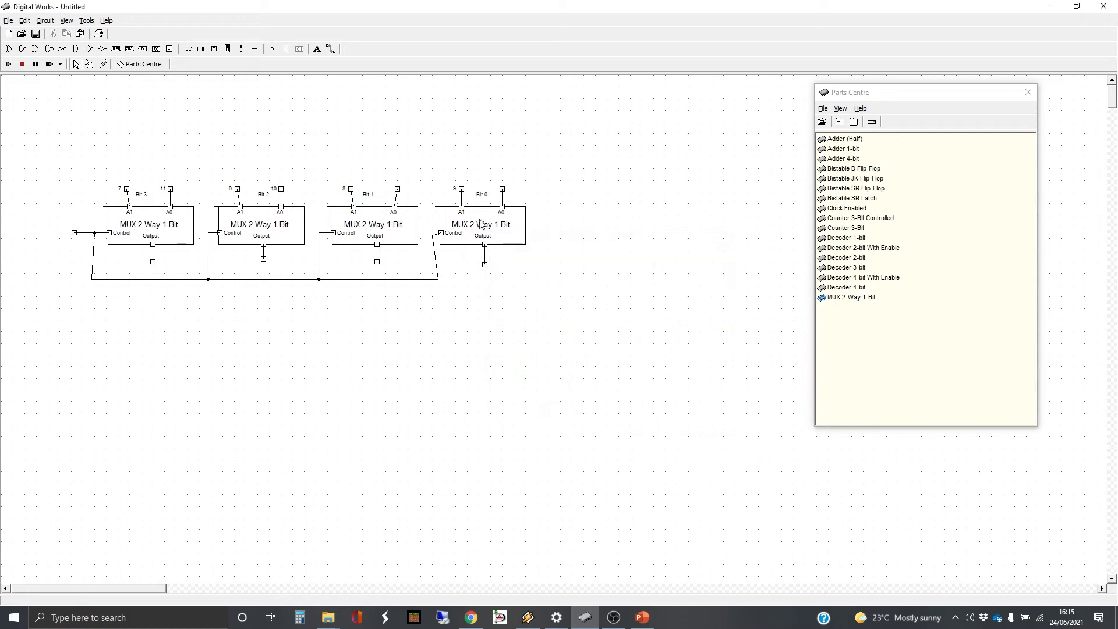
Step: Associate the Bit 1 multiplexer's A0 input tag with the third pin of the template's A0 group
{"action": "left_click", "coordinate": [398, 189]}
{"action": "right_click", "coordinate": [399, 191]}
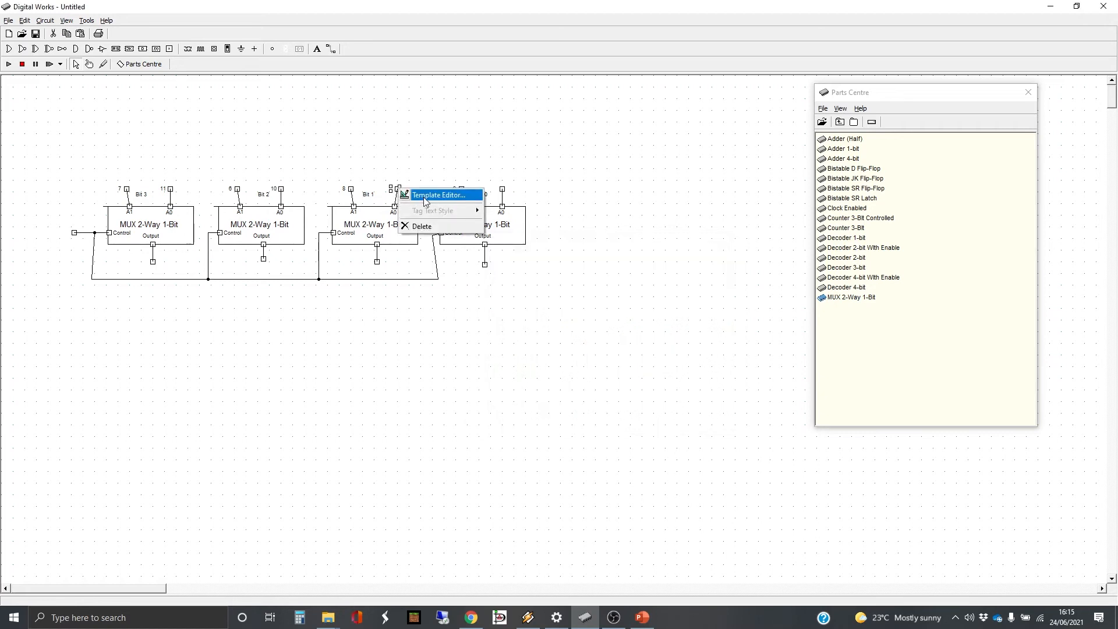
{"action": "left_click", "coordinate": [424, 196]}
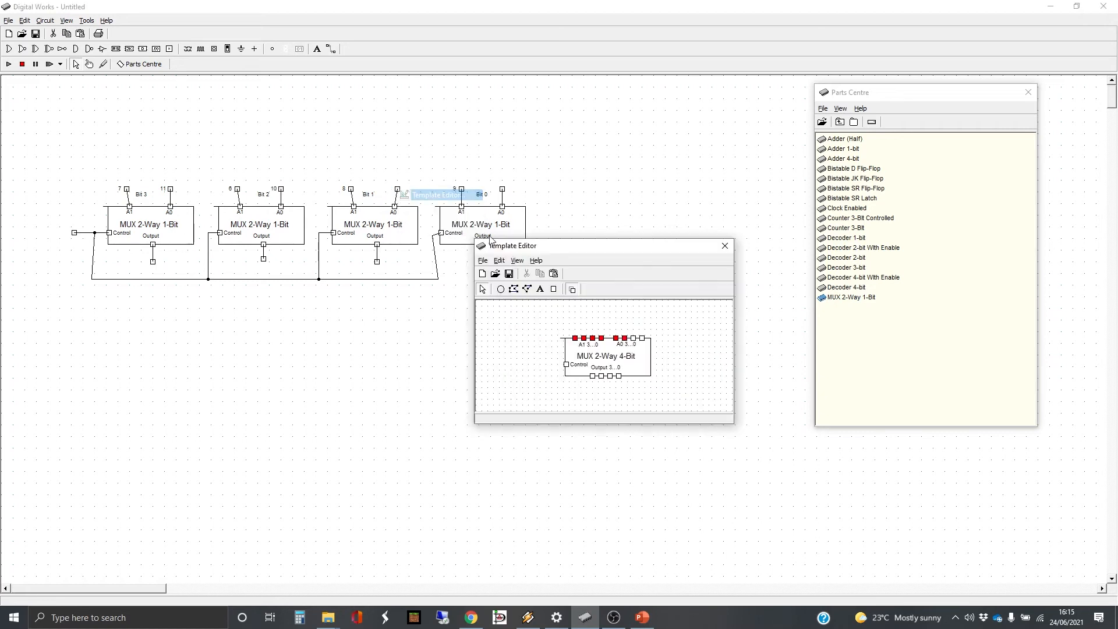
{"action": "left_click", "coordinate": [635, 340]}
{"action": "right_click", "coordinate": [635, 339]}
{"action": "left_click", "coordinate": [678, 383]}
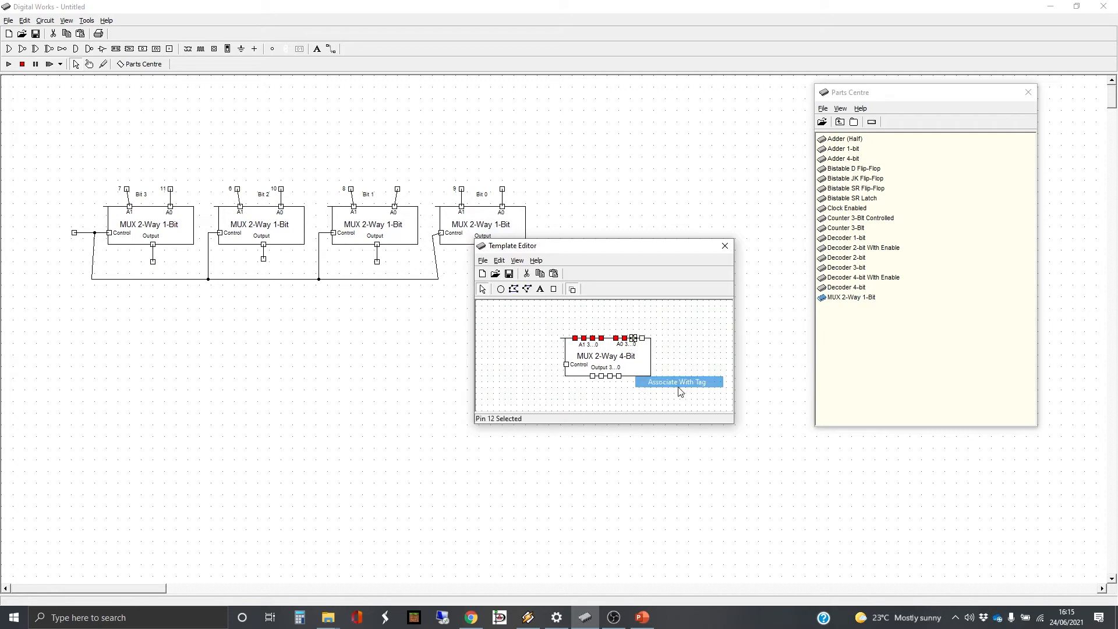
{"action": "left_click", "coordinate": [725, 245]}
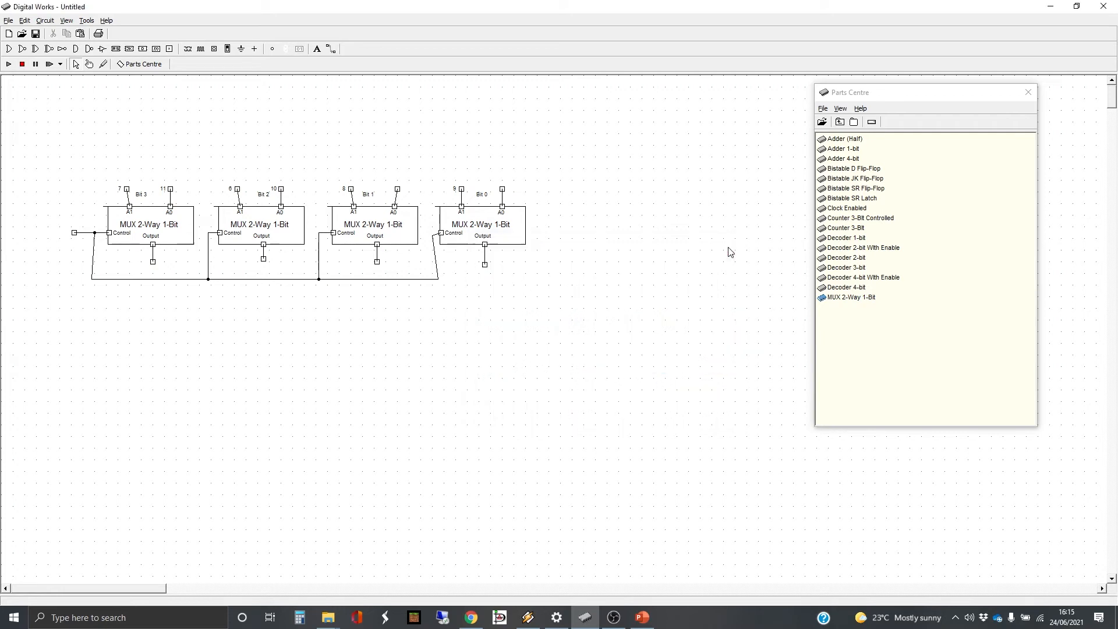
Step: Associate the Bit 0 multiplexer's A0 input tag with the fourth pin of the template's A0 group
{"action": "left_click", "coordinate": [503, 190]}
{"action": "right_click", "coordinate": [503, 190]}
{"action": "left_click", "coordinate": [526, 197]}
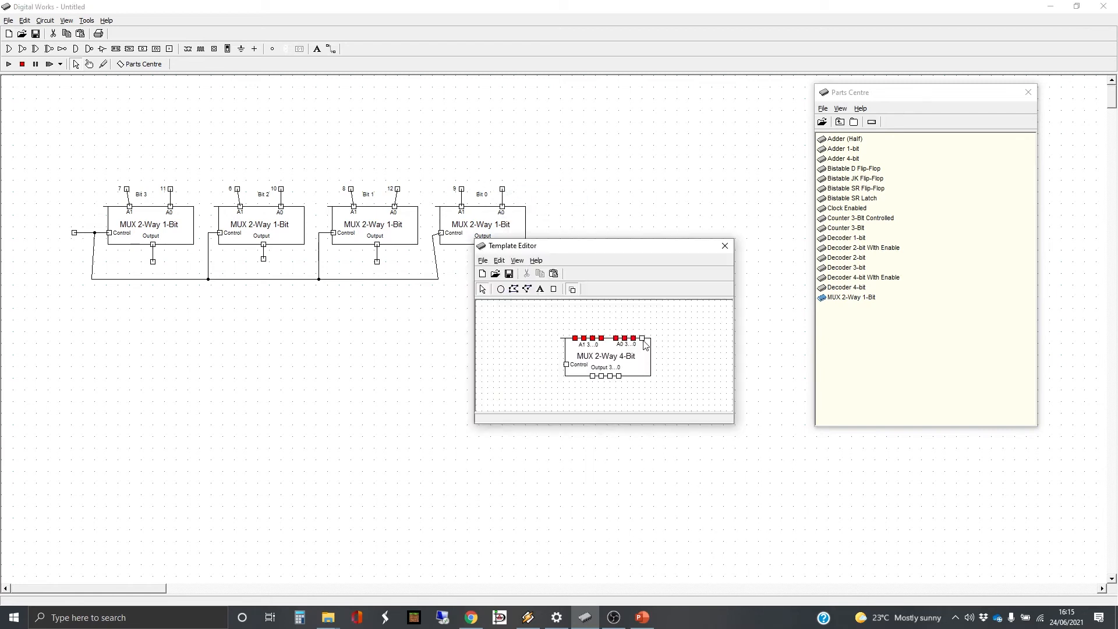
{"action": "left_click", "coordinate": [642, 338]}
{"action": "left_click", "coordinate": [642, 339]}
{"action": "right_click", "coordinate": [642, 339]}
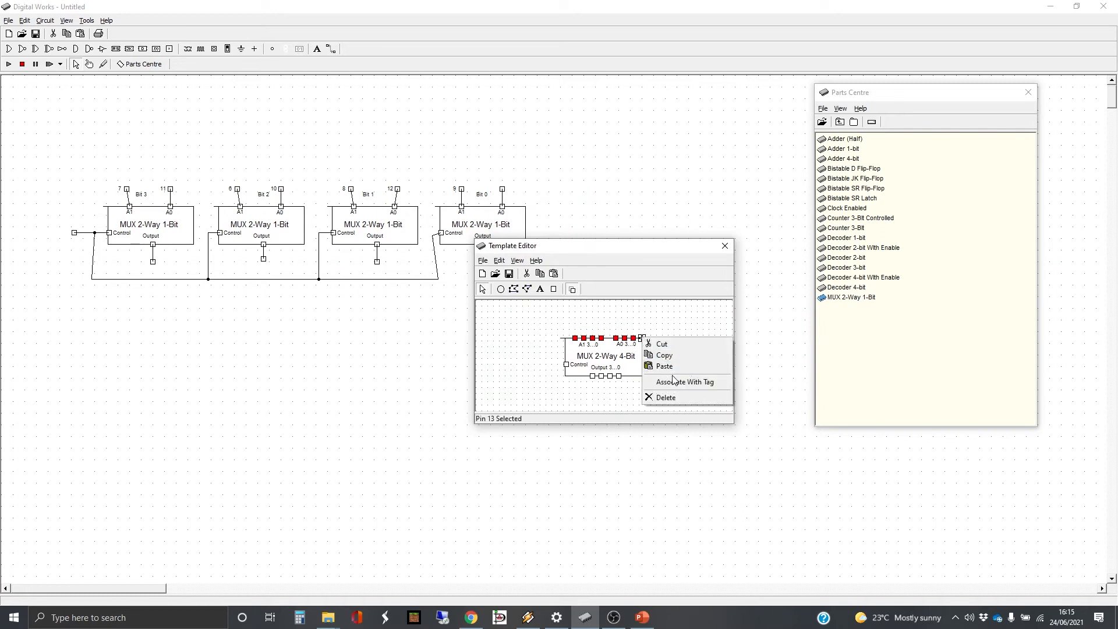
{"action": "left_click", "coordinate": [674, 382]}
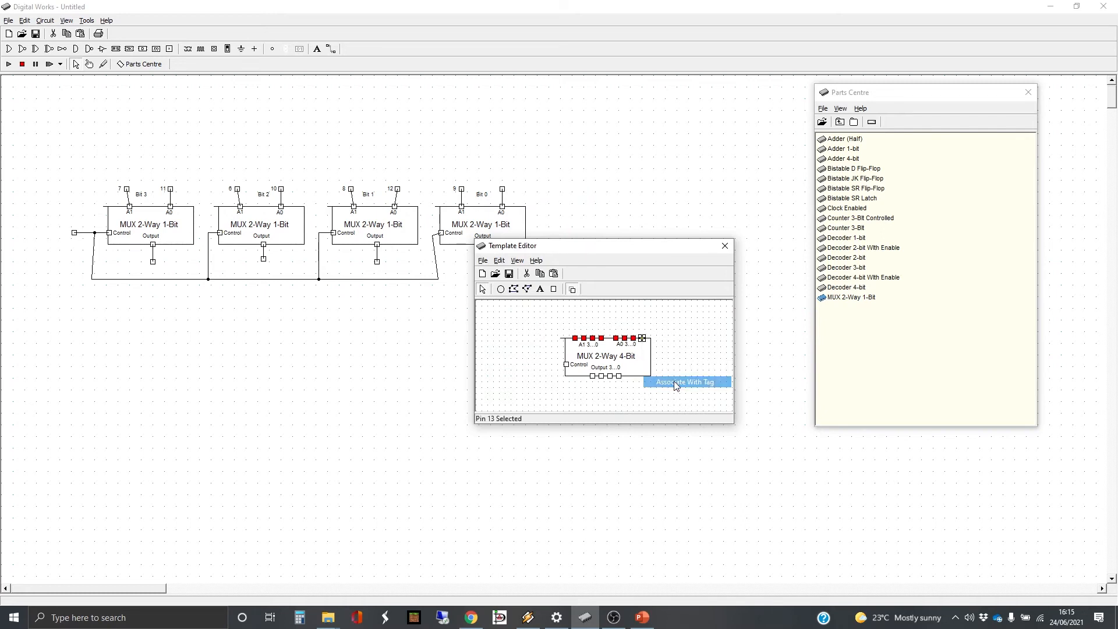
{"action": "left_click", "coordinate": [725, 246]}
Step: Associate the Bit 3 multiplexer's output tag with the first output pin on the template's lower edge
{"action": "left_click", "coordinate": [153, 262]}
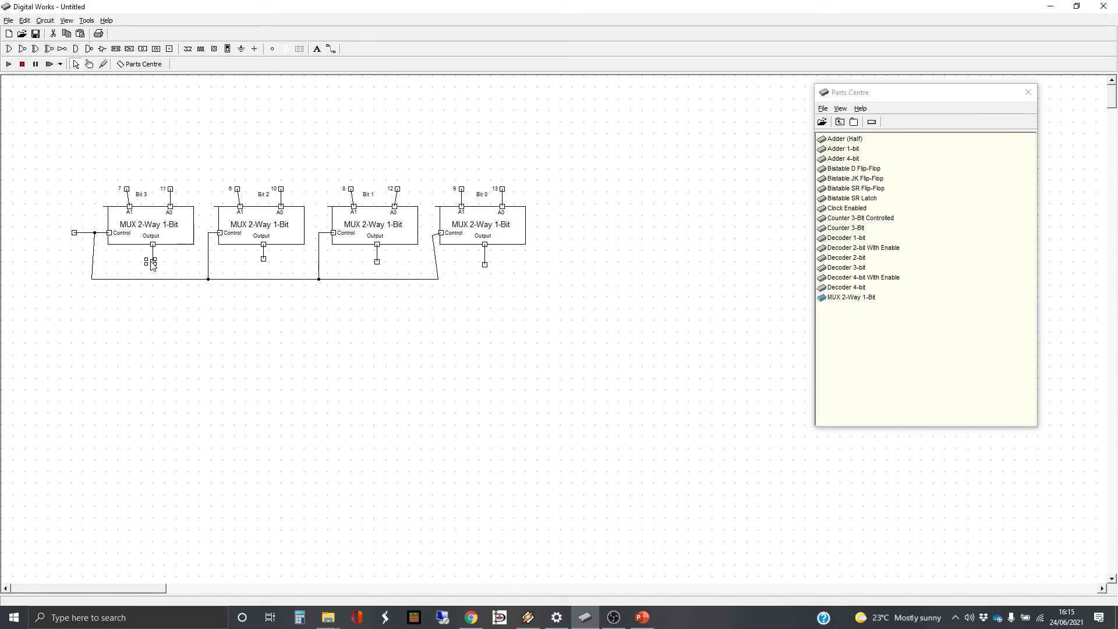
{"action": "right_click", "coordinate": [154, 263]}
{"action": "left_click", "coordinate": [163, 268]}
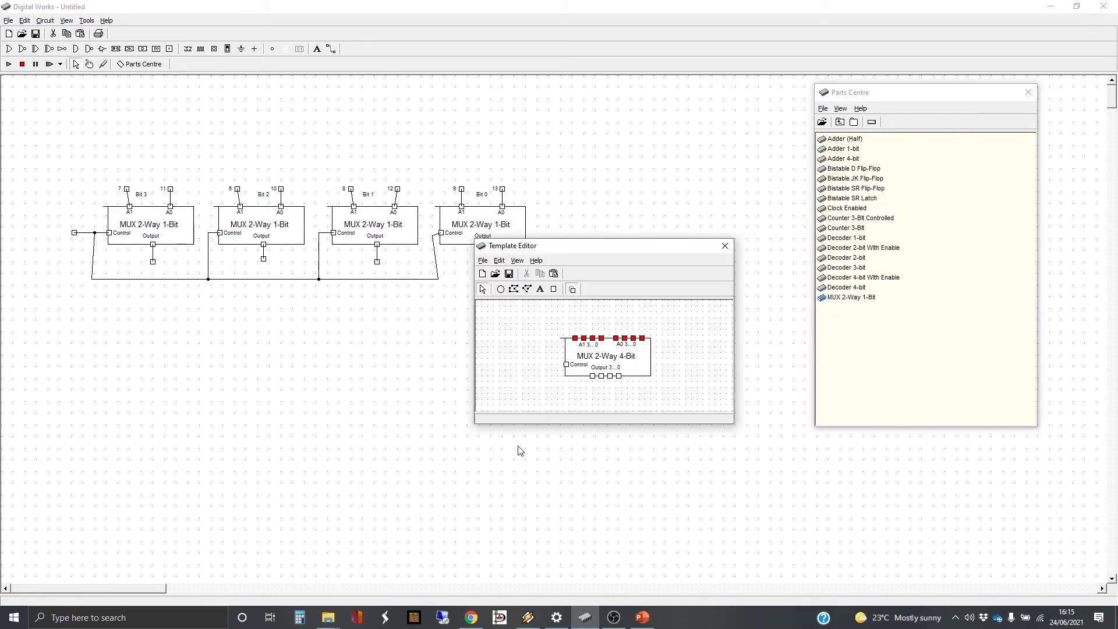
{"action": "left_click", "coordinate": [594, 378]}
{"action": "left_click", "coordinate": [592, 377]}
{"action": "right_click", "coordinate": [592, 377]}
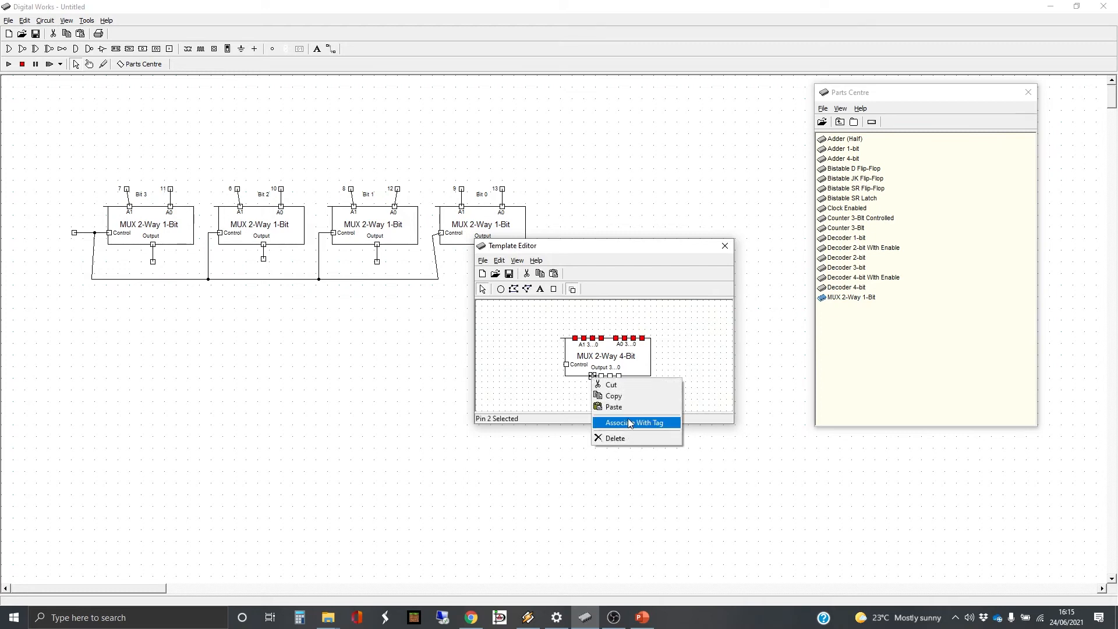
{"action": "left_click", "coordinate": [629, 424]}
{"action": "left_click", "coordinate": [725, 246]}
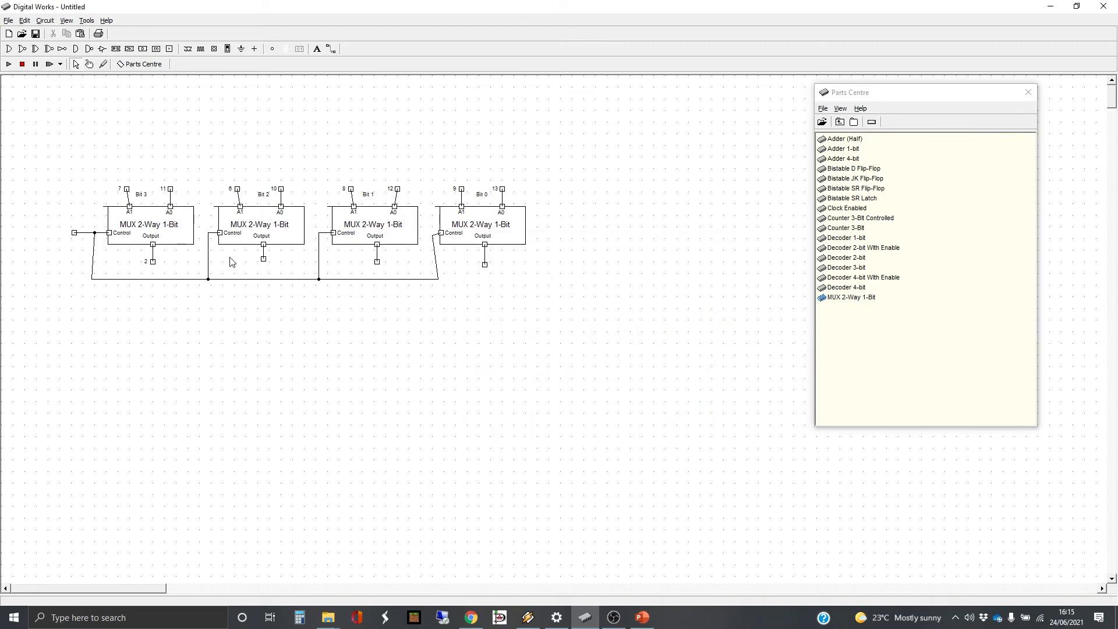
Step: Associate the Bit 2 multiplexer's output tag with the second output pin on the template's lower edge
{"action": "left_click", "coordinate": [265, 260]}
{"action": "right_click", "coordinate": [265, 259]}
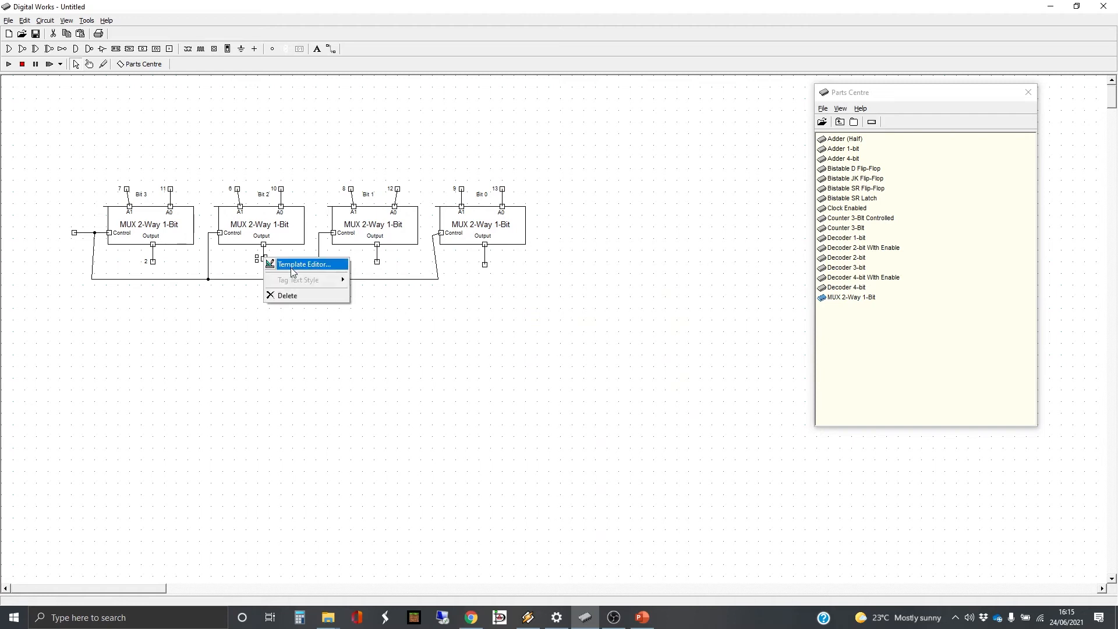
{"action": "left_click", "coordinate": [293, 266]}
{"action": "left_click", "coordinate": [601, 376]}
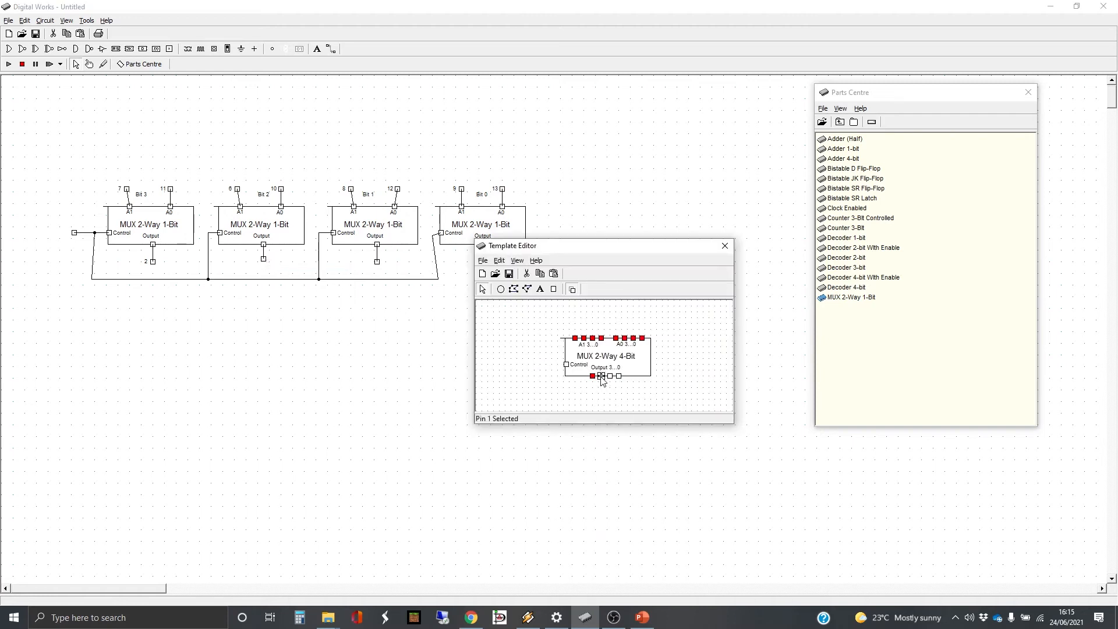
{"action": "right_click", "coordinate": [601, 378]}
{"action": "left_click", "coordinate": [629, 422]}
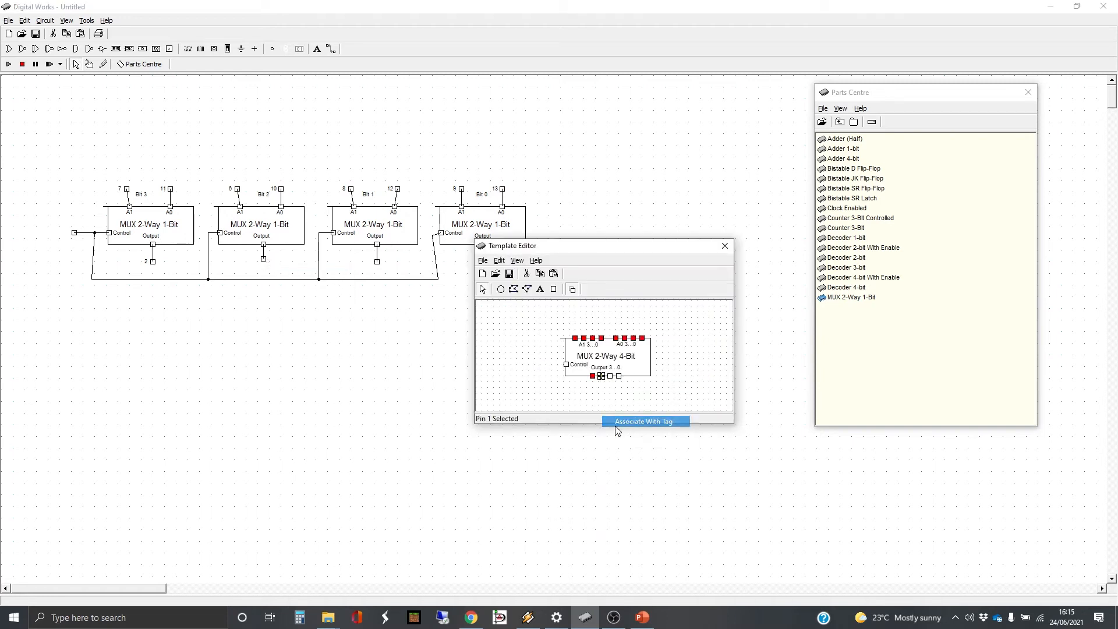
{"action": "left_click", "coordinate": [724, 246]}
Step: Associate the Bit 1 multiplexer's output tag with the third output pin on the template's lower edge
{"action": "left_click", "coordinate": [378, 262]}
{"action": "right_click", "coordinate": [377, 261]}
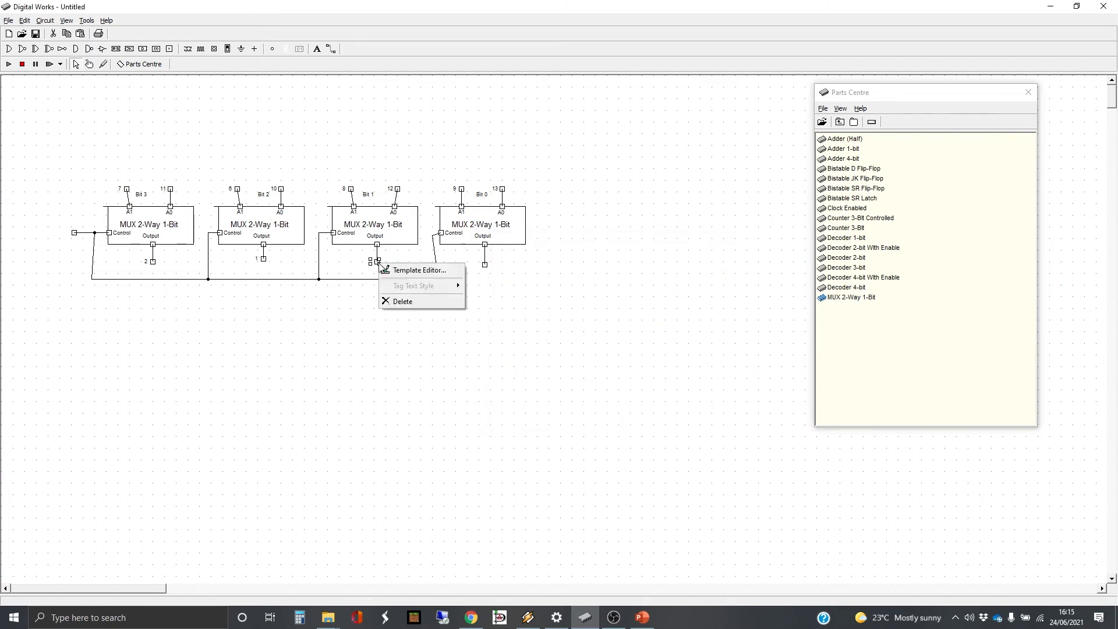
{"action": "left_click", "coordinate": [401, 270]}
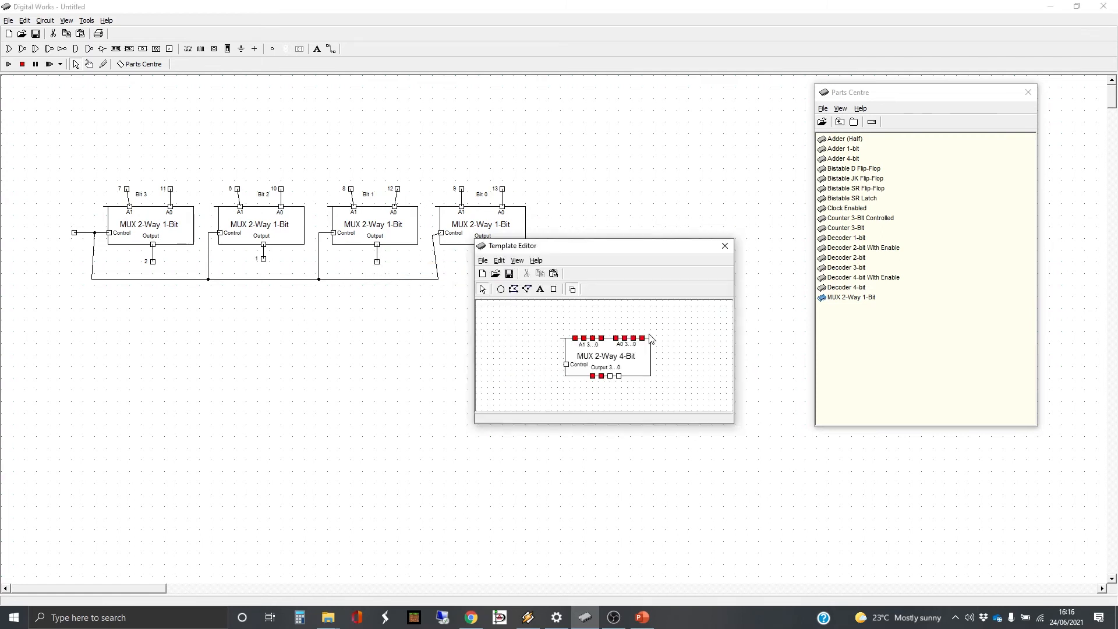
{"action": "left_click", "coordinate": [610, 376]}
{"action": "right_click", "coordinate": [609, 377]}
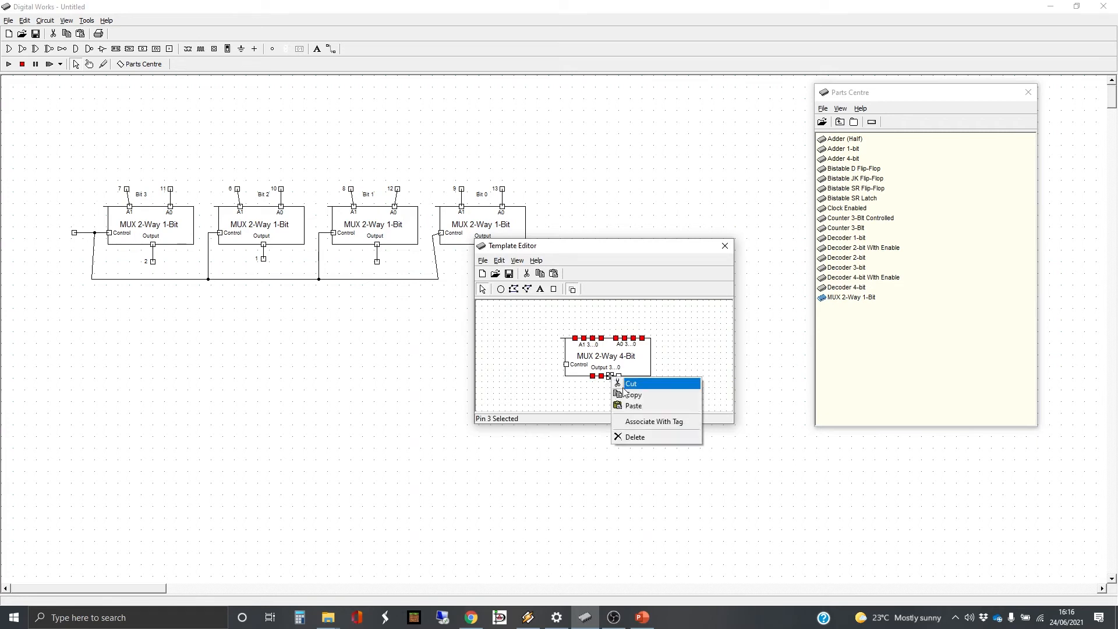
{"action": "left_click", "coordinate": [637, 418]}
{"action": "left_click", "coordinate": [637, 418]}
{"action": "left_click", "coordinate": [725, 246]}
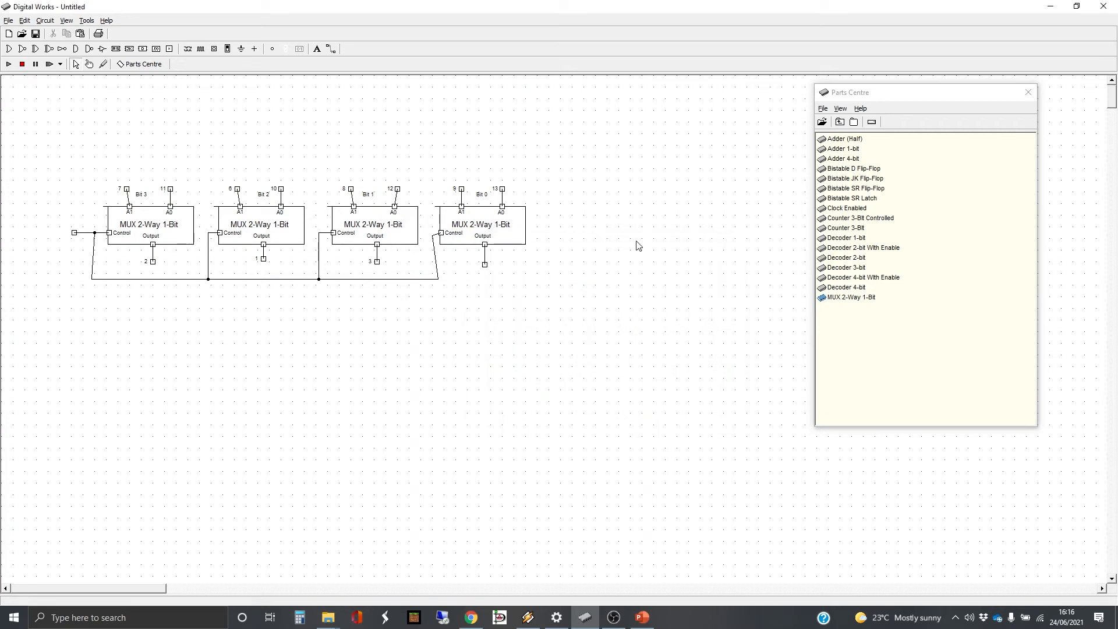
Step: Associate the Bit 0 multiplexer's output tag with the fourth output pin on the template's lower edge
{"action": "left_click", "coordinate": [486, 263]}
{"action": "right_click", "coordinate": [486, 265]}
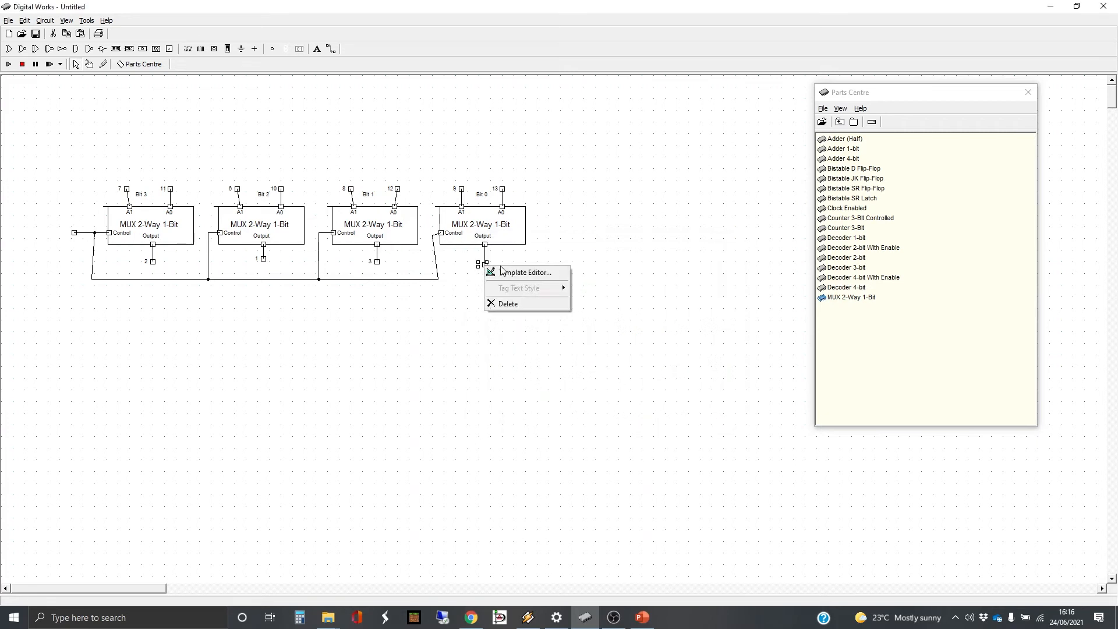
{"action": "left_click", "coordinate": [502, 271]}
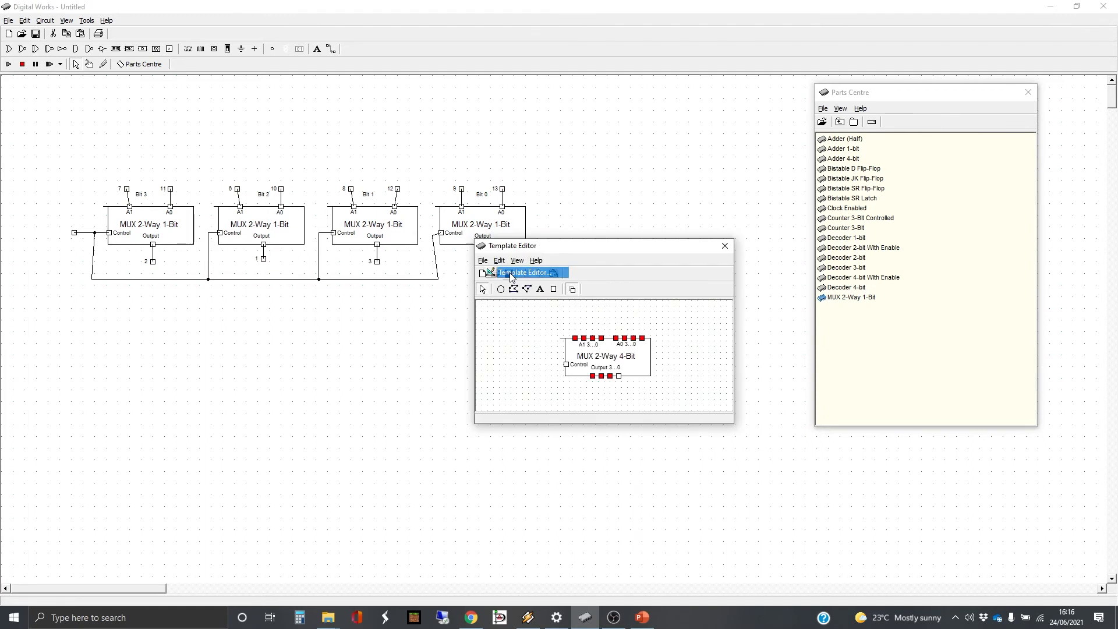
{"action": "right_click", "coordinate": [619, 380]}
{"action": "left_click", "coordinate": [658, 421]}
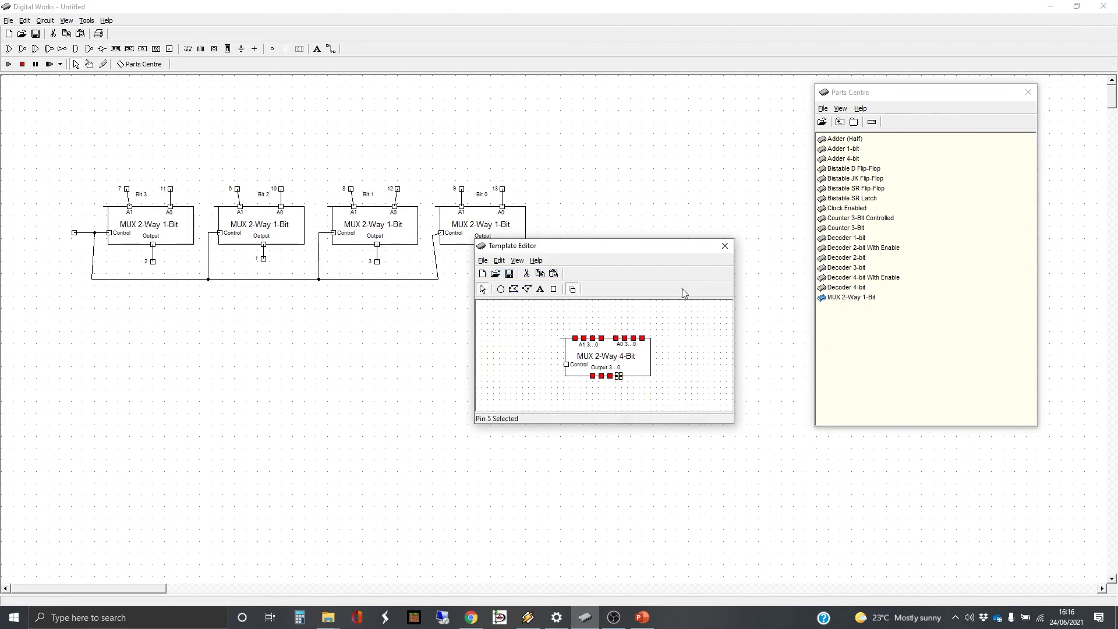
{"action": "left_click", "coordinate": [724, 247]}
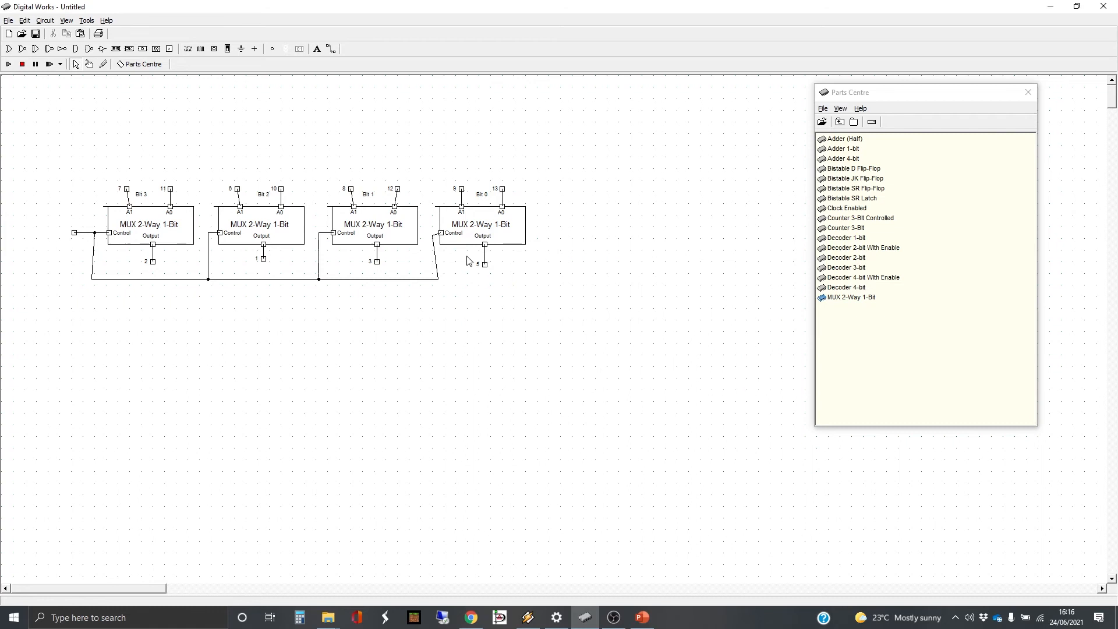
Step: Associate the shared control line's input tag with the template's Control pin
{"action": "right_click", "coordinate": [74, 234]}
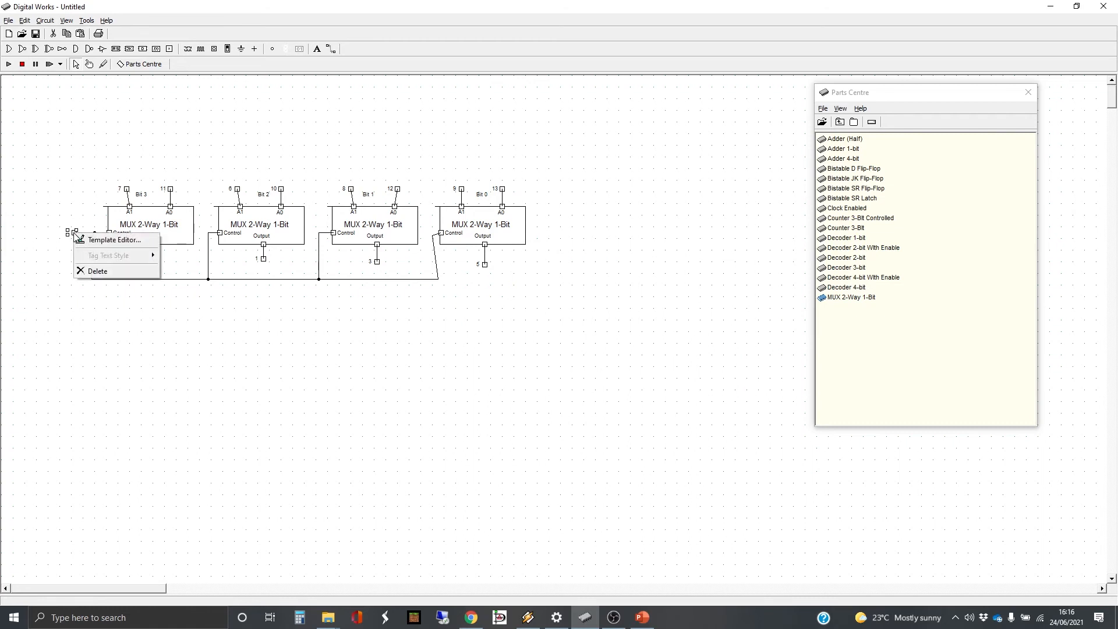
{"action": "left_click", "coordinate": [96, 241]}
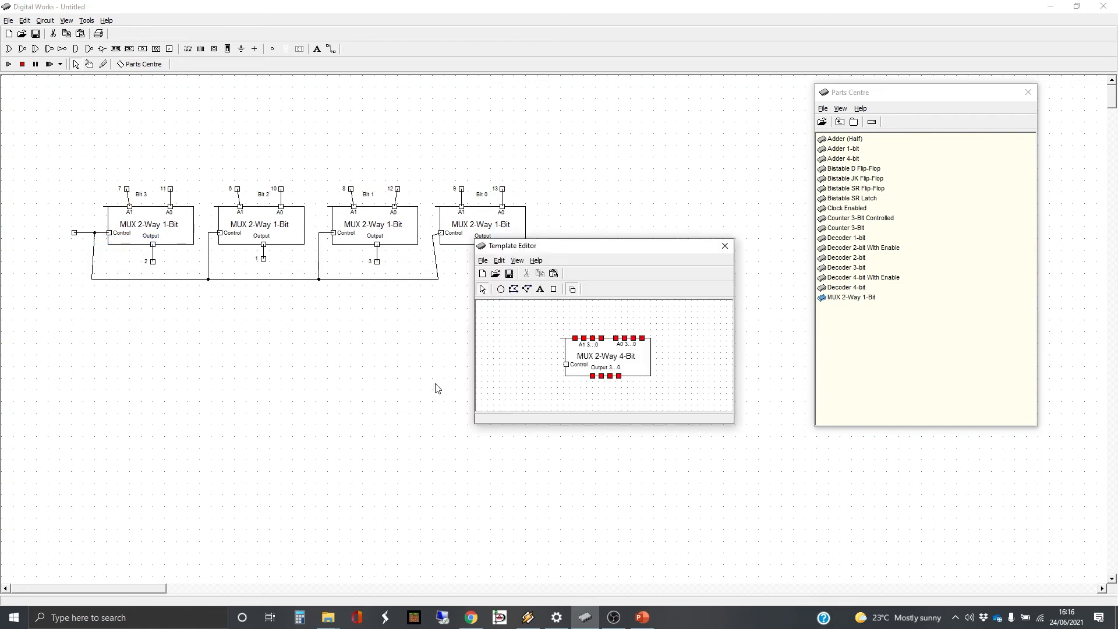
{"action": "left_click", "coordinate": [567, 369]}
{"action": "left_click", "coordinate": [567, 367]}
{"action": "right_click", "coordinate": [568, 368]}
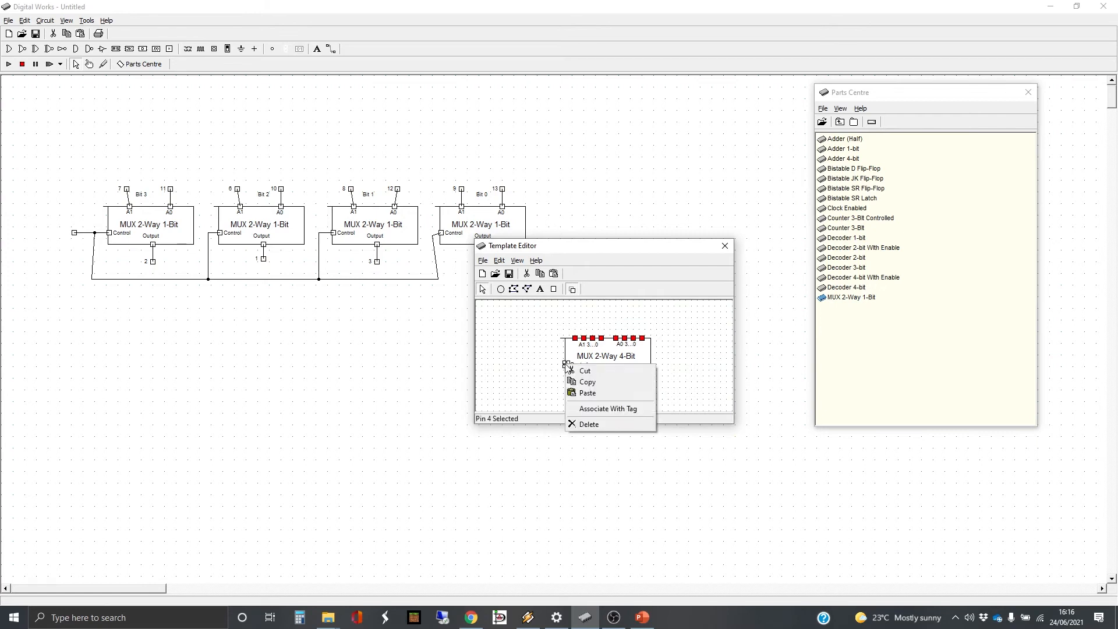
{"action": "left_click", "coordinate": [594, 408]}
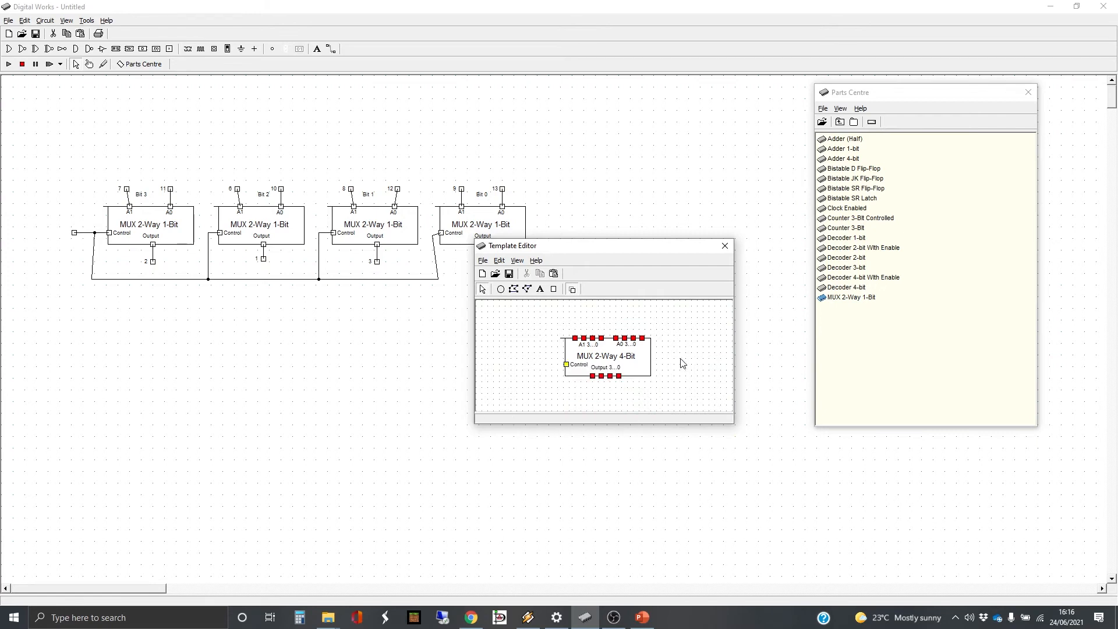
{"action": "left_click", "coordinate": [722, 251]}
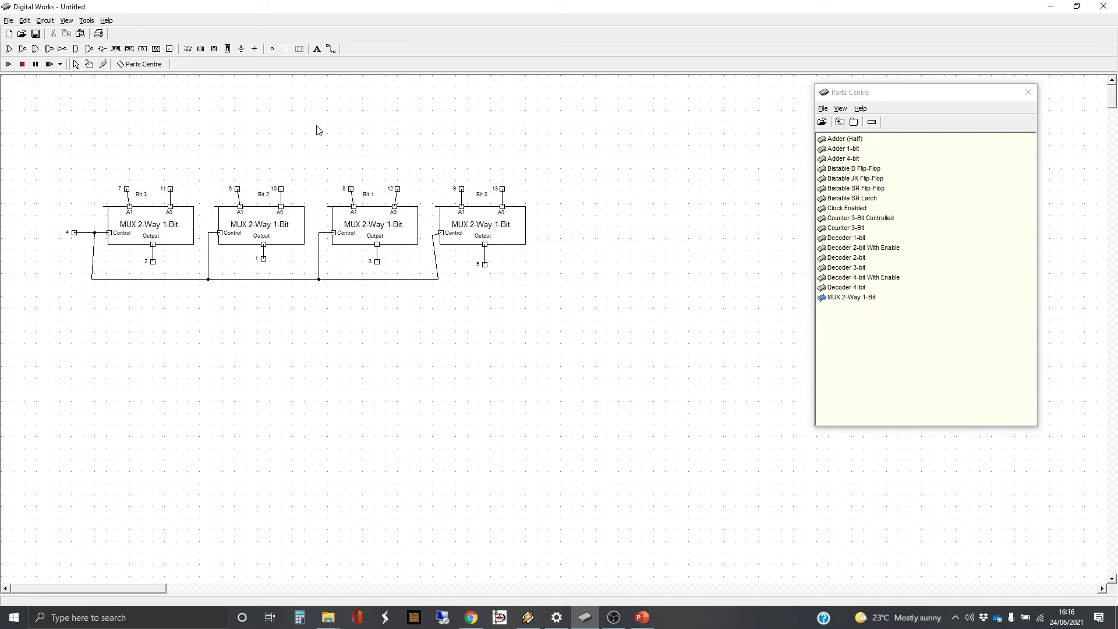
Step: Save the circuit in MyMacros as the macro file MUX 2-Way 4-Bit.dwm and start a new circuit
{"action": "left_click", "coordinate": [13, 22]}
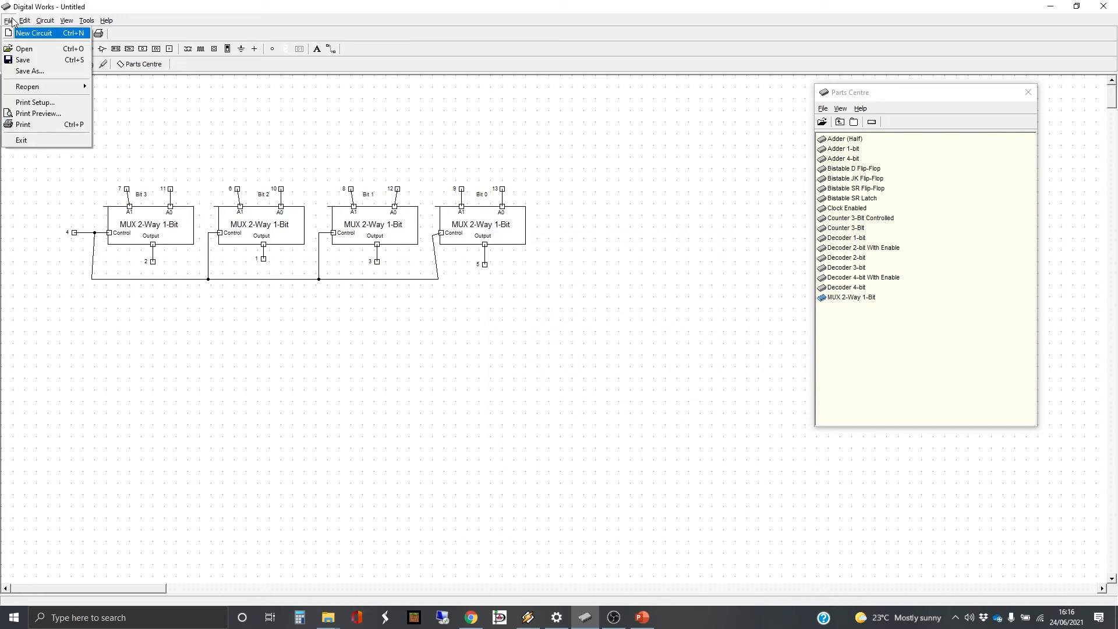
{"action": "left_click", "coordinate": [24, 71]}
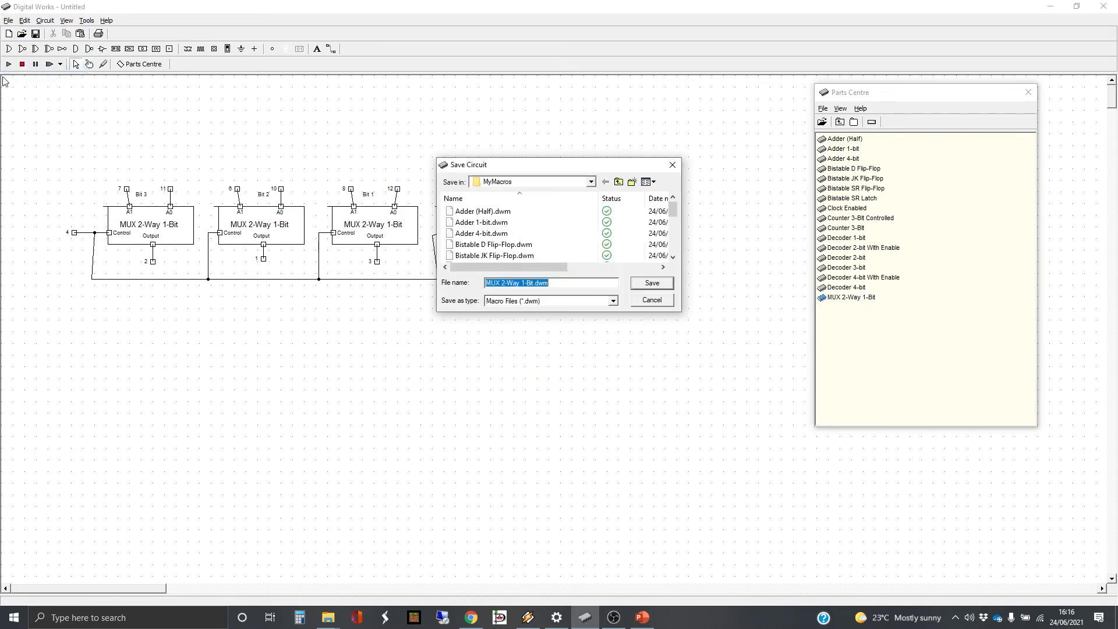
{"action": "left_click", "coordinate": [527, 286]}
{"action": "key", "text": "BackSpace"}
{"action": "type", "text": "4"}
{"action": "key", "text": "Return"}
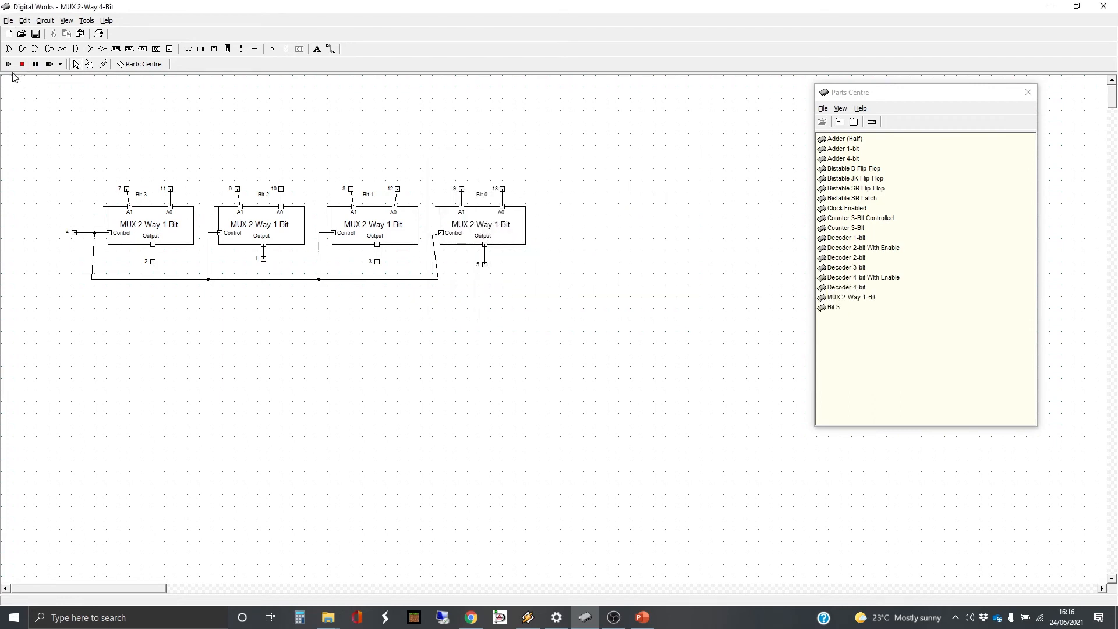
{"action": "left_click", "coordinate": [8, 21]}
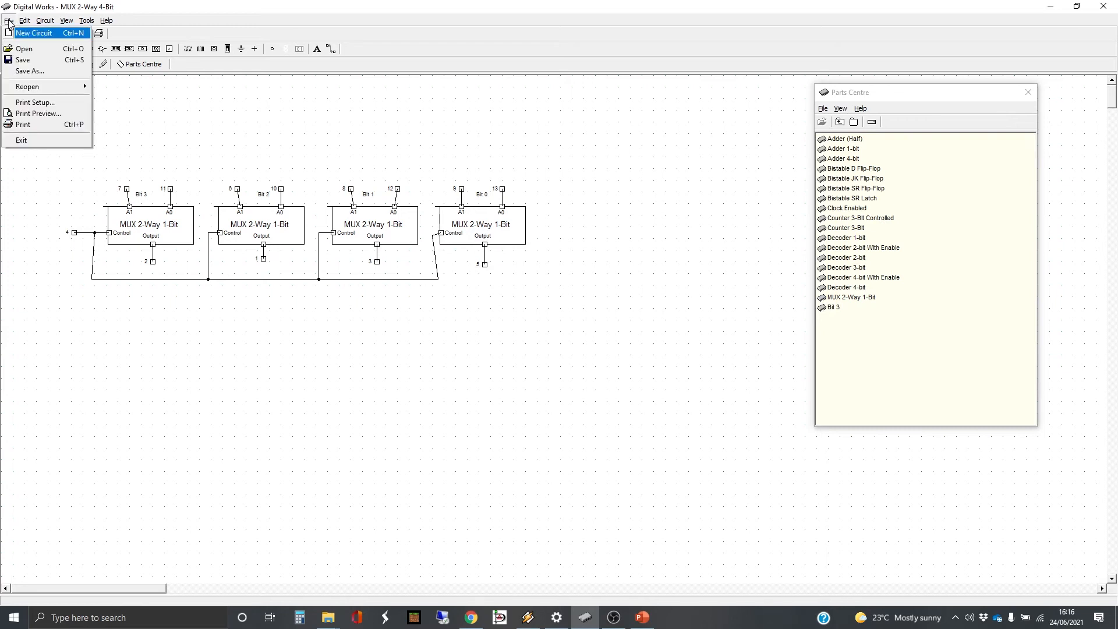
{"action": "left_click", "coordinate": [16, 35]}
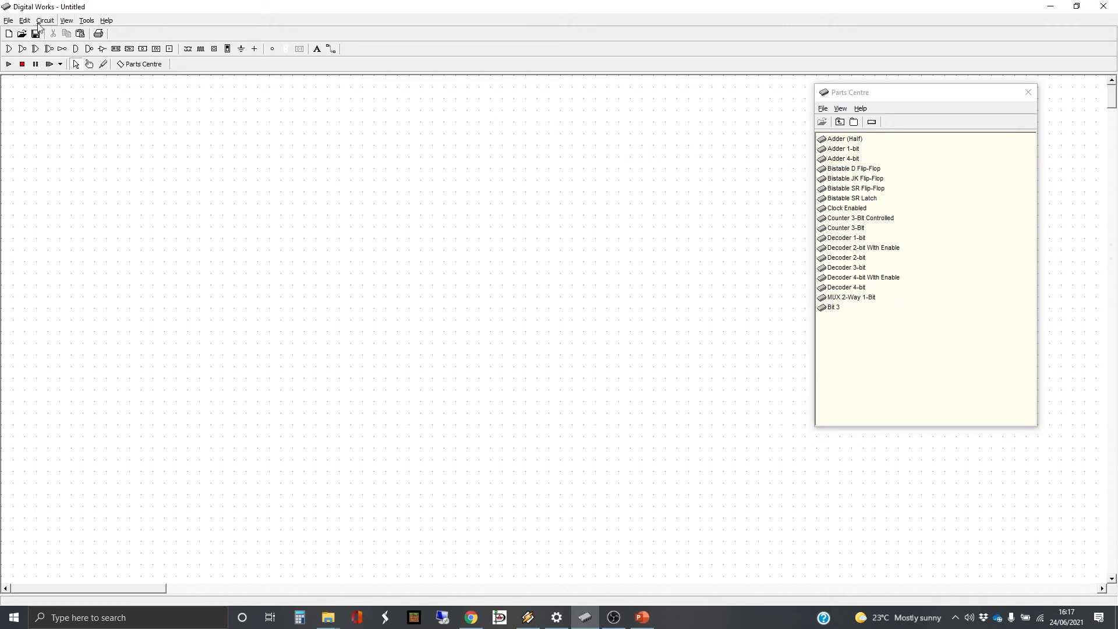
Step: Check the end of the MyMacros file list for the saved multiplexer macro without opening a file
{"action": "left_click", "coordinate": [9, 21]}
{"action": "left_click", "coordinate": [24, 48]}
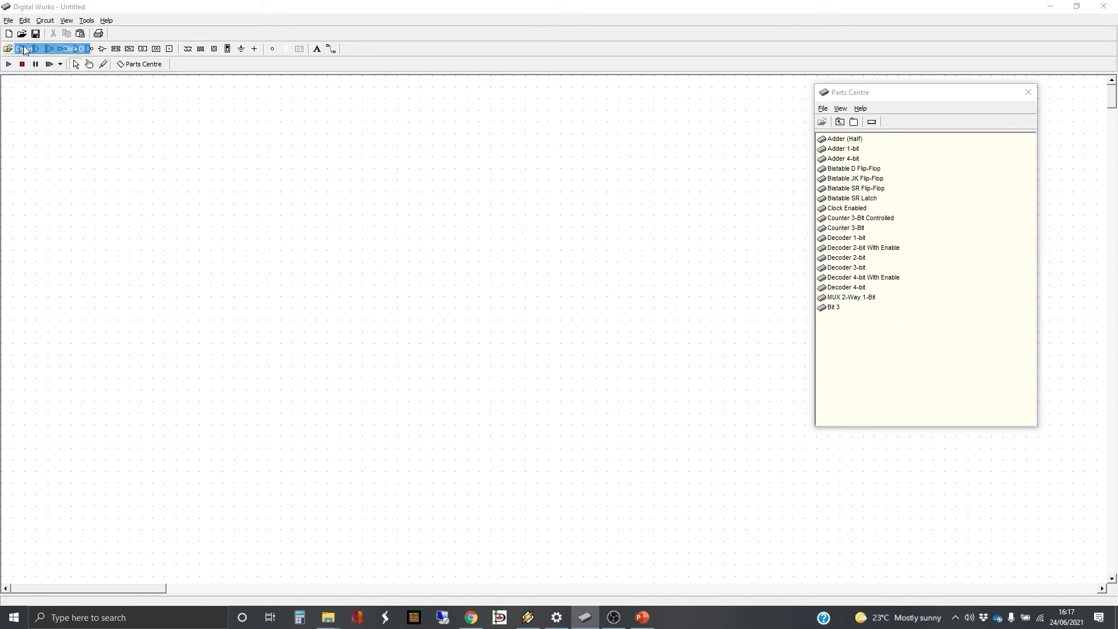
{"action": "scroll", "coordinate": [563, 234], "scroll_direction": "down", "scroll_amount": 4}
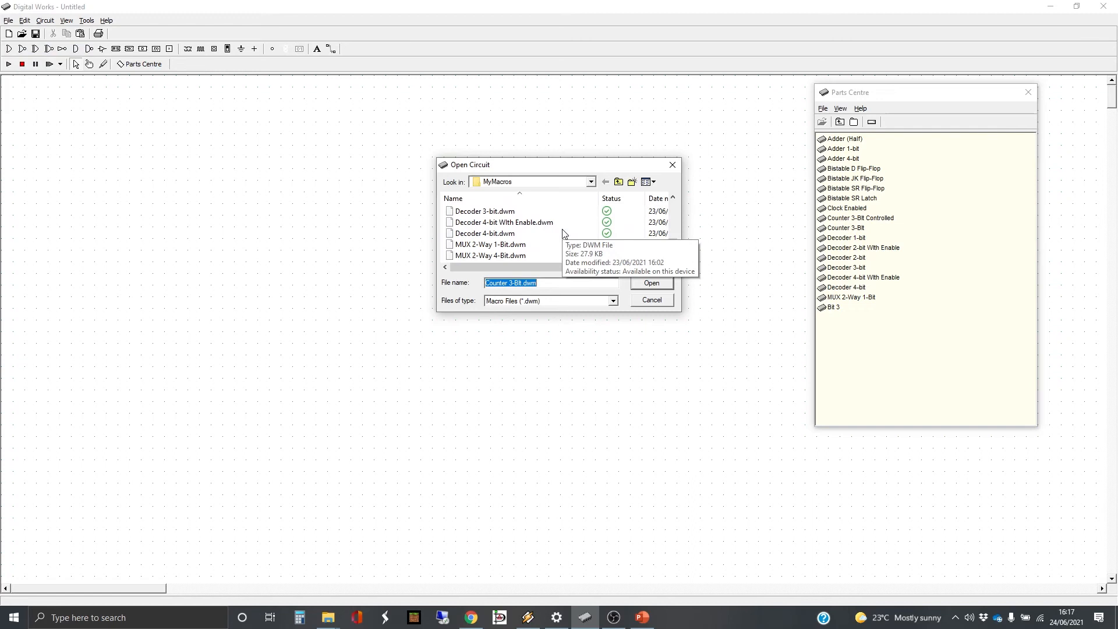
{"action": "left_click", "coordinate": [649, 306]}
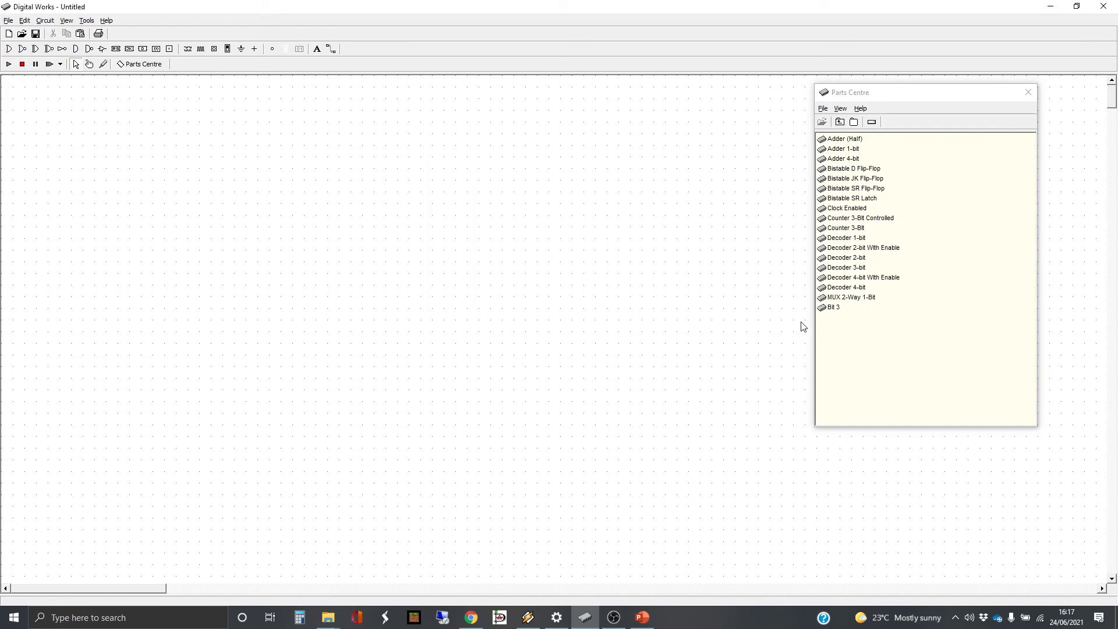
Step: Reload the MyMacros folder in the Parts Centre to check how the new macro is listed
{"action": "left_click", "coordinate": [841, 313]}
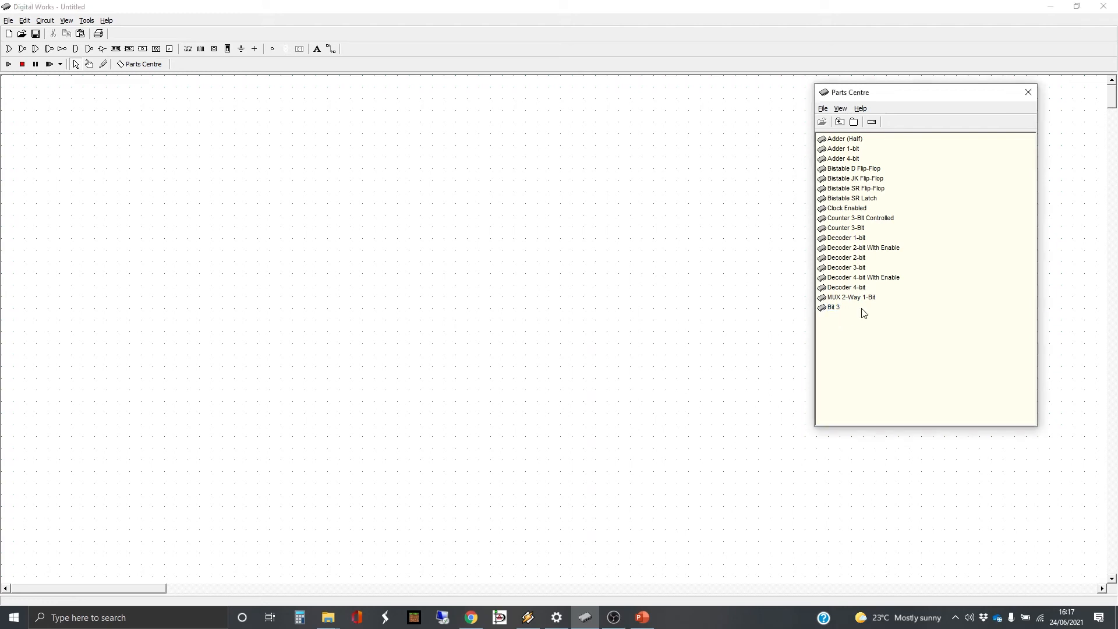
{"action": "left_click", "coordinate": [840, 122]}
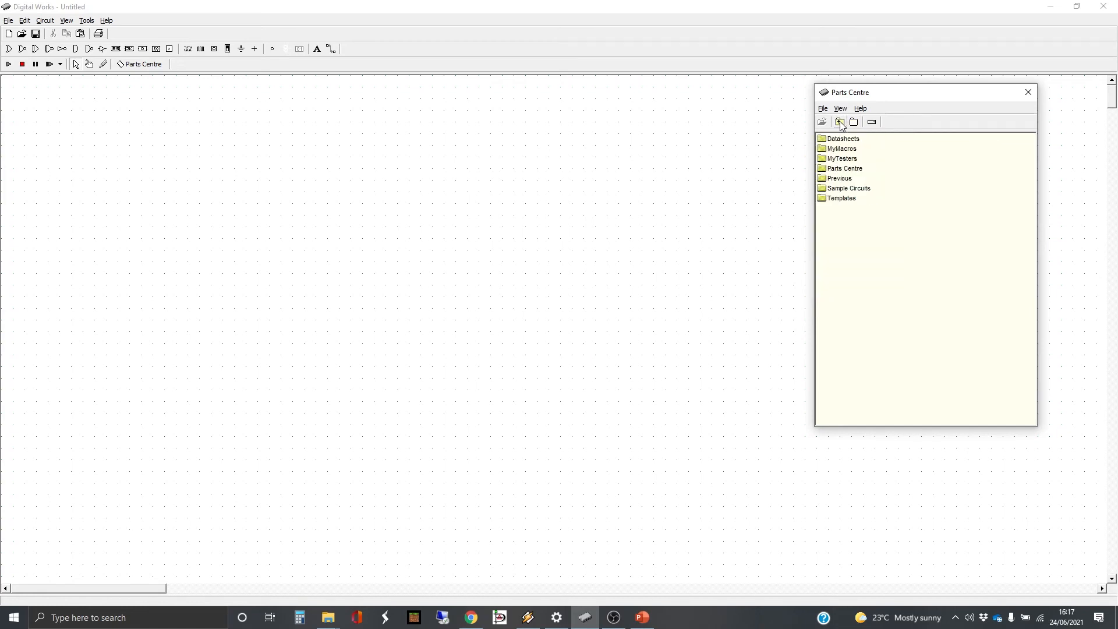
{"action": "left_click", "coordinate": [842, 152]}
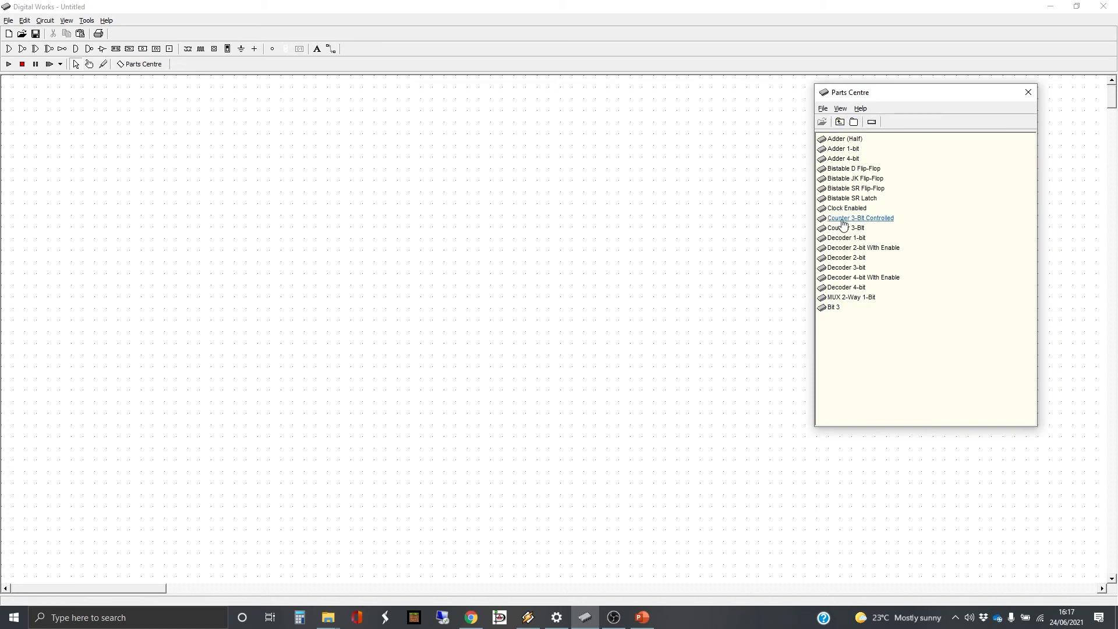
Step: Place the Bit 3 part in the empty circuit, inspect its internal circuit and close the macro
{"action": "left_click_drag", "start_coordinate": [837, 313], "coordinate": [388, 234]}
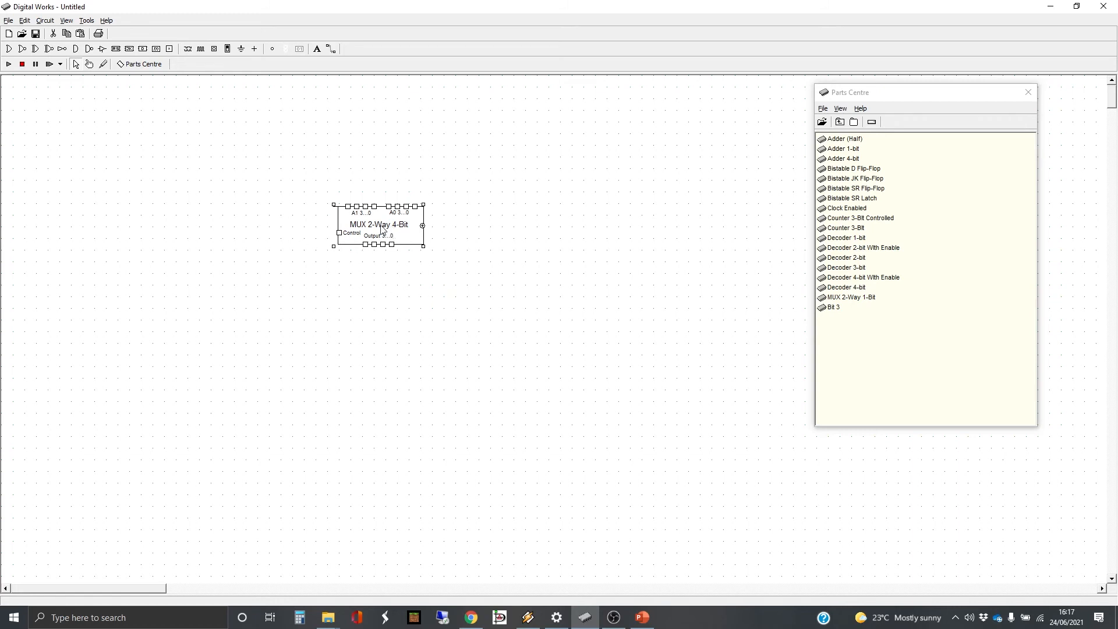
{"action": "double_click", "coordinate": [399, 232]}
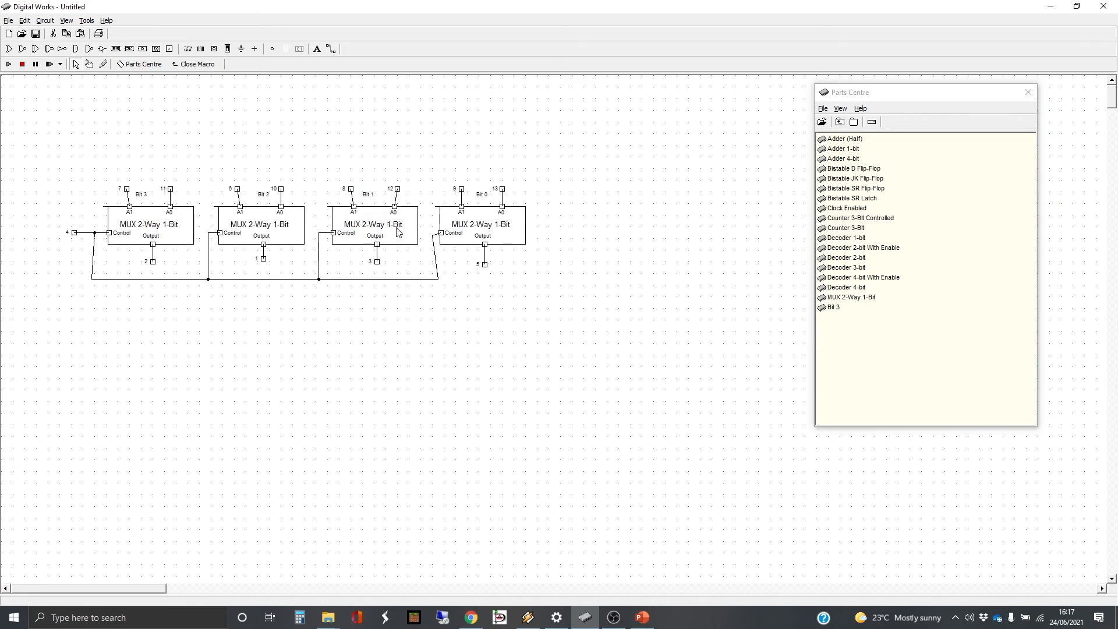
{"action": "left_click", "coordinate": [194, 64]}
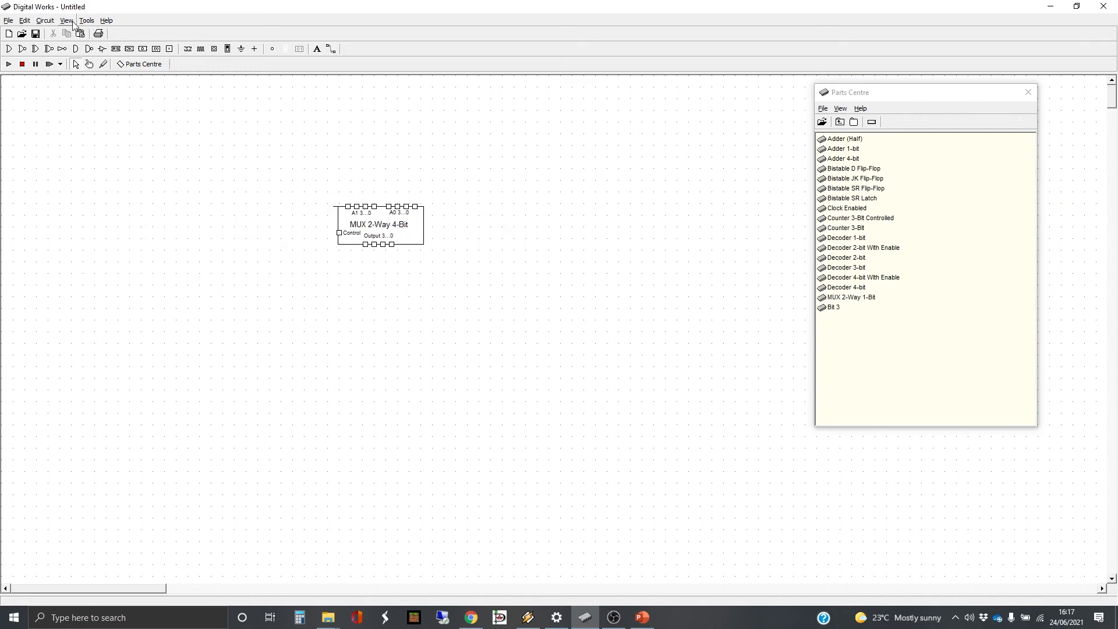
Step: Delete the placed MUX 2-Way 4-Bit macro from the circuit
{"action": "left_click", "coordinate": [406, 227]}
{"action": "key", "text": "Delete"}
{"action": "left_click", "coordinate": [536, 340]}
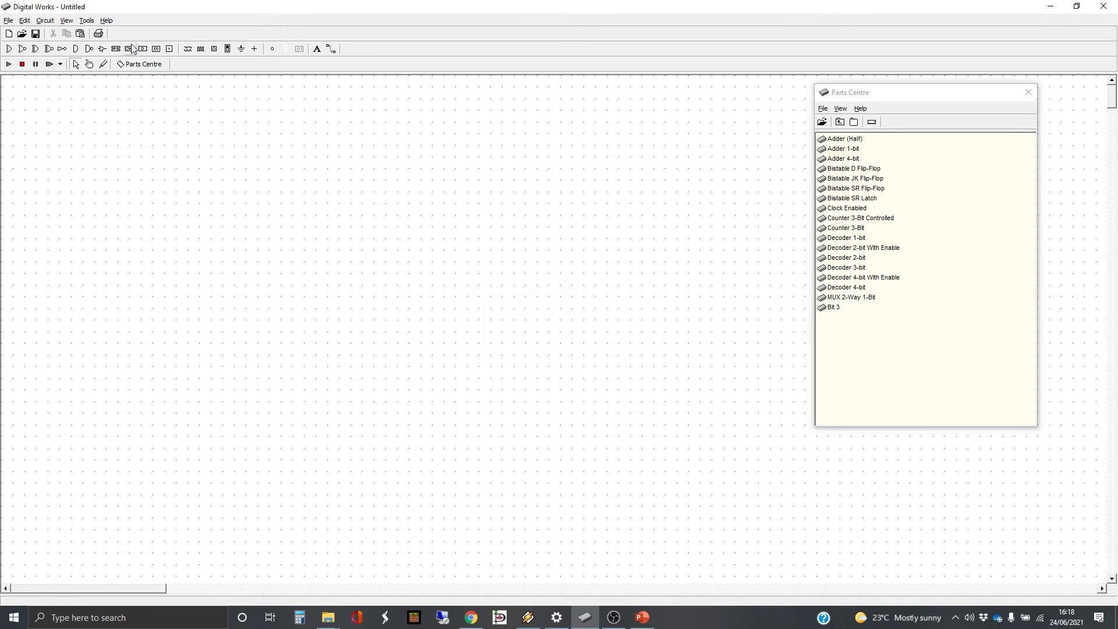
Step: Open the MUX 2-Way 4-Bit macro file from the MyMacros folder, discarding the changes to the untitled circuit
{"action": "left_click", "coordinate": [9, 21]}
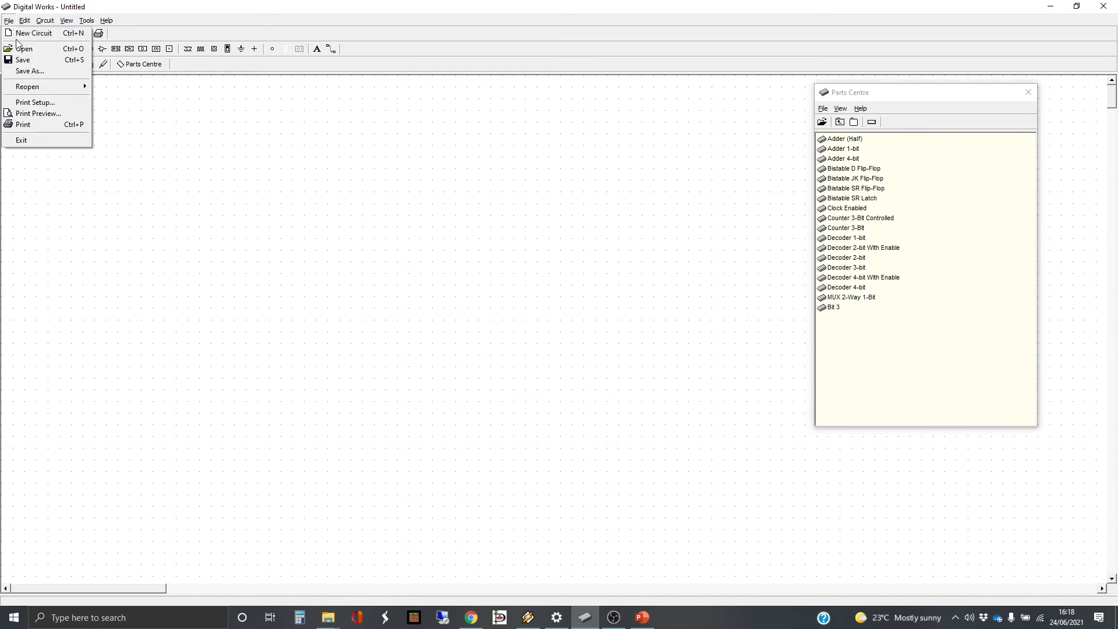
{"action": "mouse_move", "coordinate": [31, 90]}
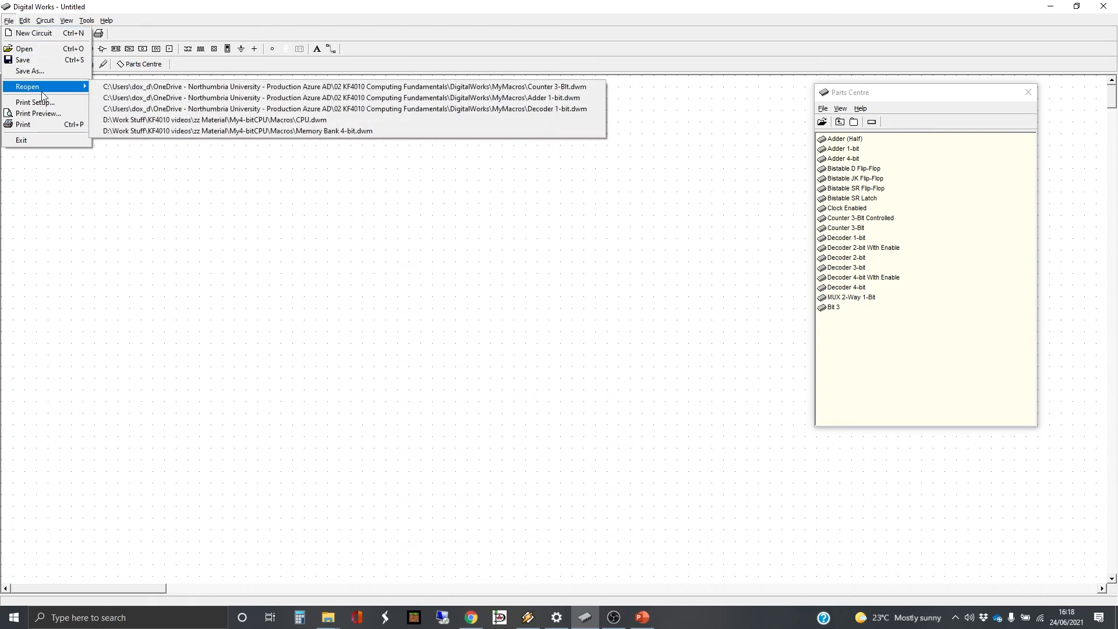
{"action": "left_click", "coordinate": [24, 49]}
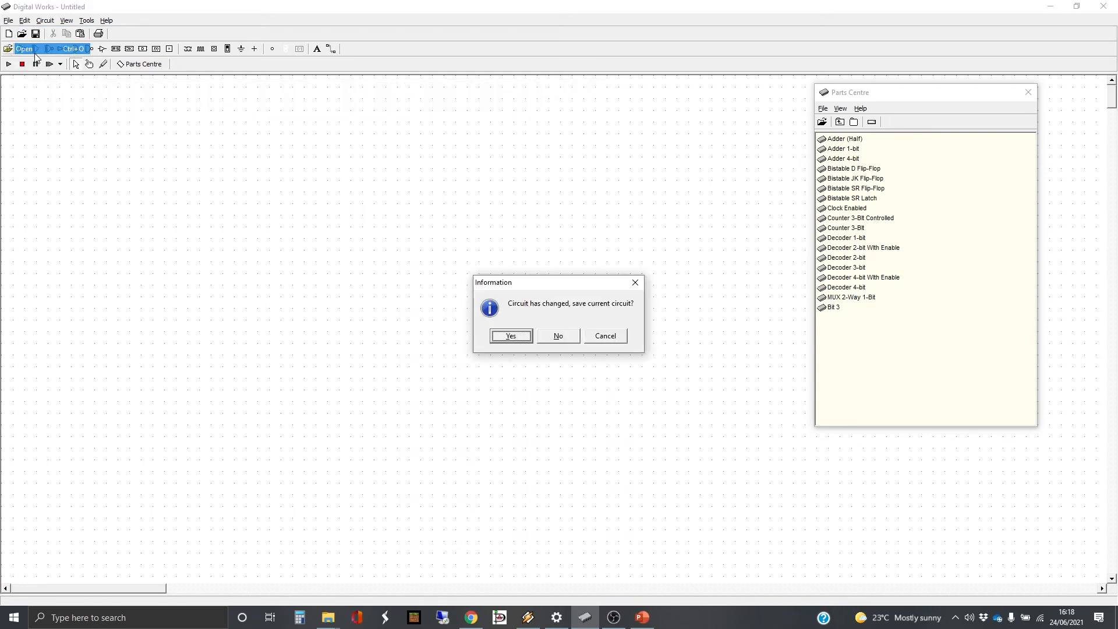
{"action": "left_click", "coordinate": [562, 335]}
{"action": "scroll", "coordinate": [556, 253], "scroll_direction": "down", "scroll_amount": 5}
{"action": "left_click", "coordinate": [534, 257]}
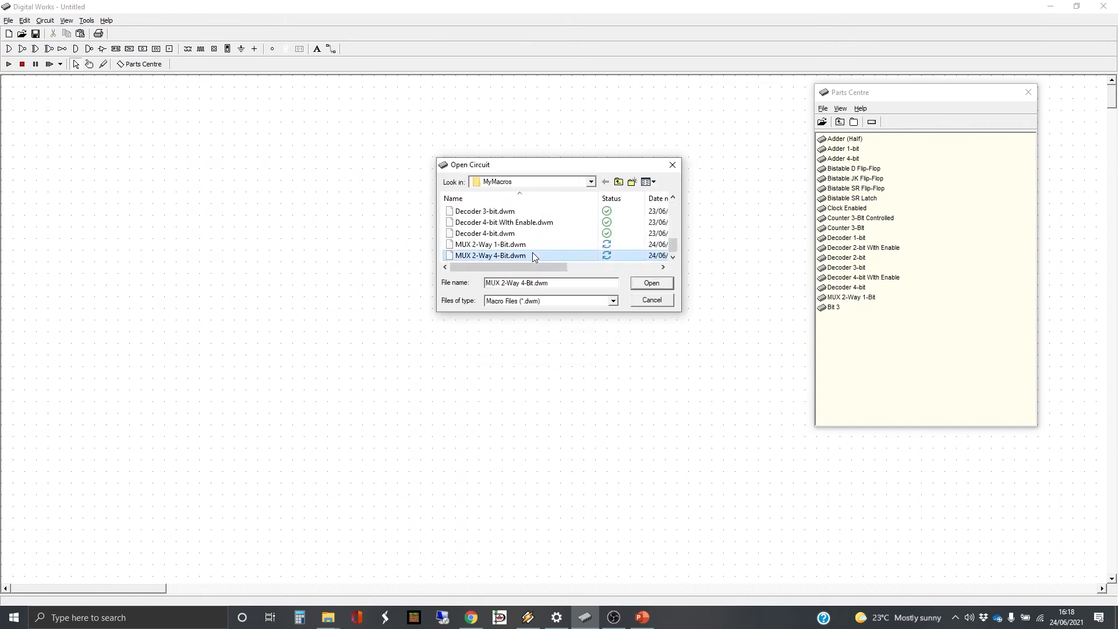
{"action": "double_click", "coordinate": [534, 257]}
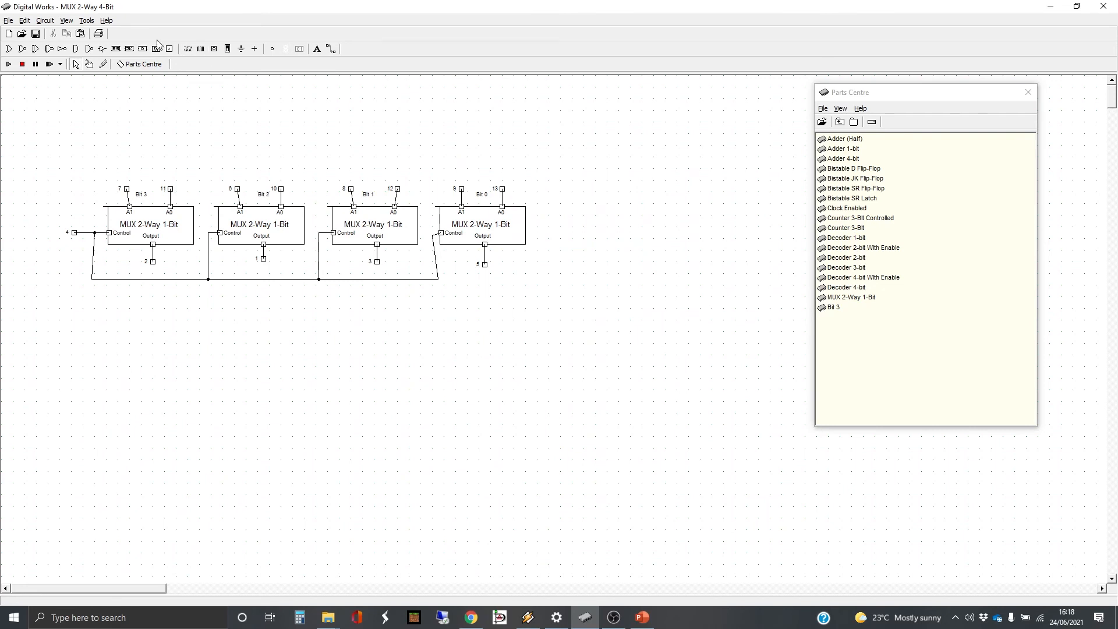
Step: Inspect the title annotation of the macro's symbol in the Template Editor and close the editor without changing it
{"action": "left_click", "coordinate": [87, 21]}
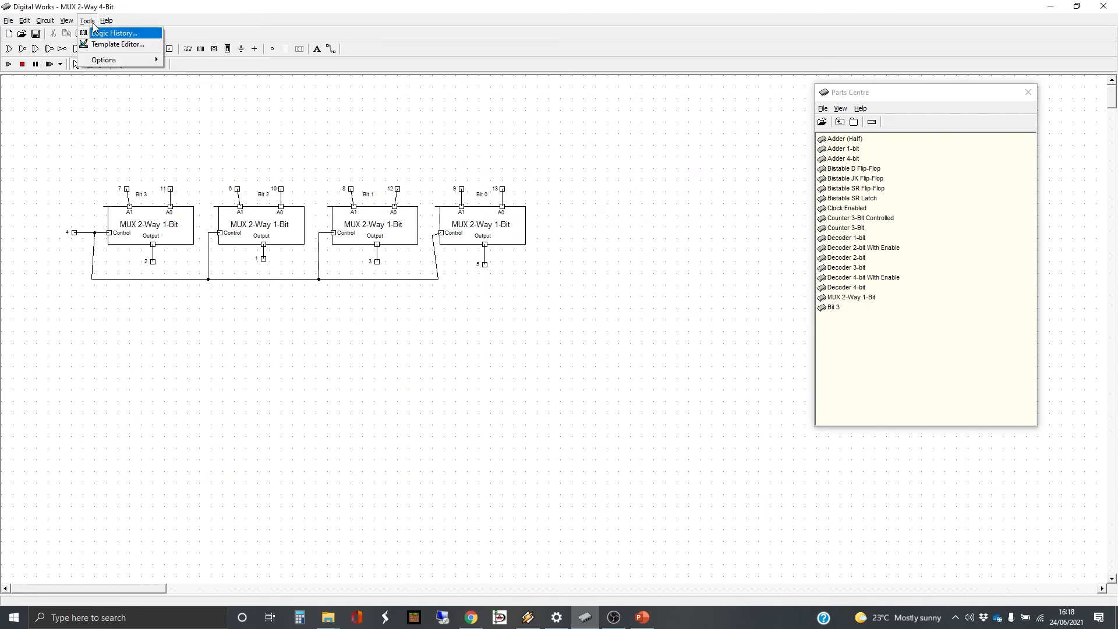
{"action": "left_click", "coordinate": [115, 44]}
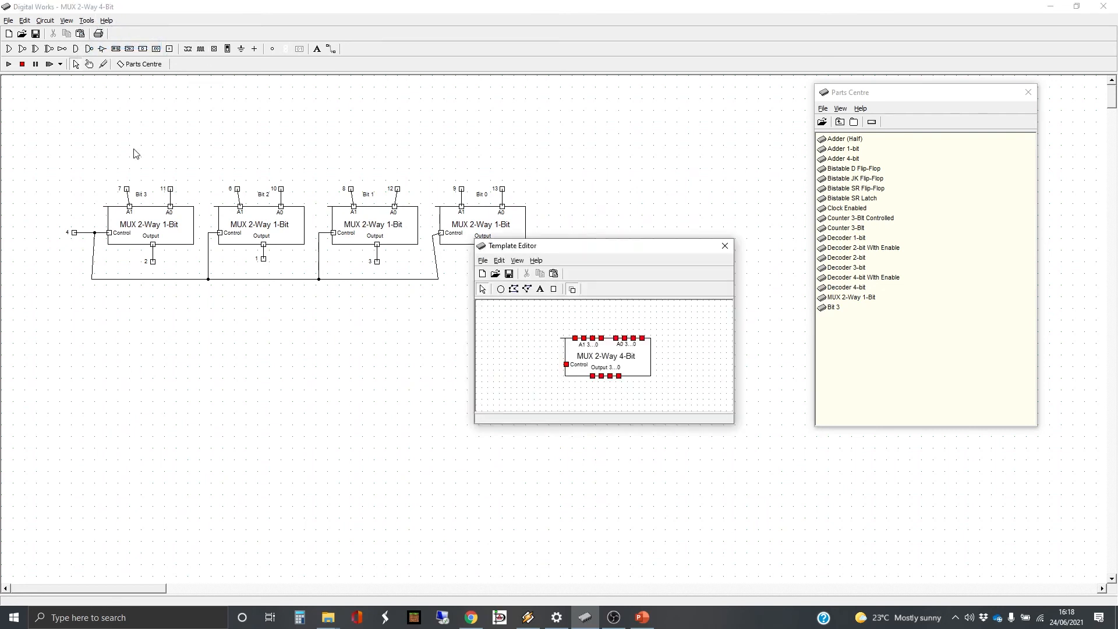
{"action": "right_click", "coordinate": [607, 359]}
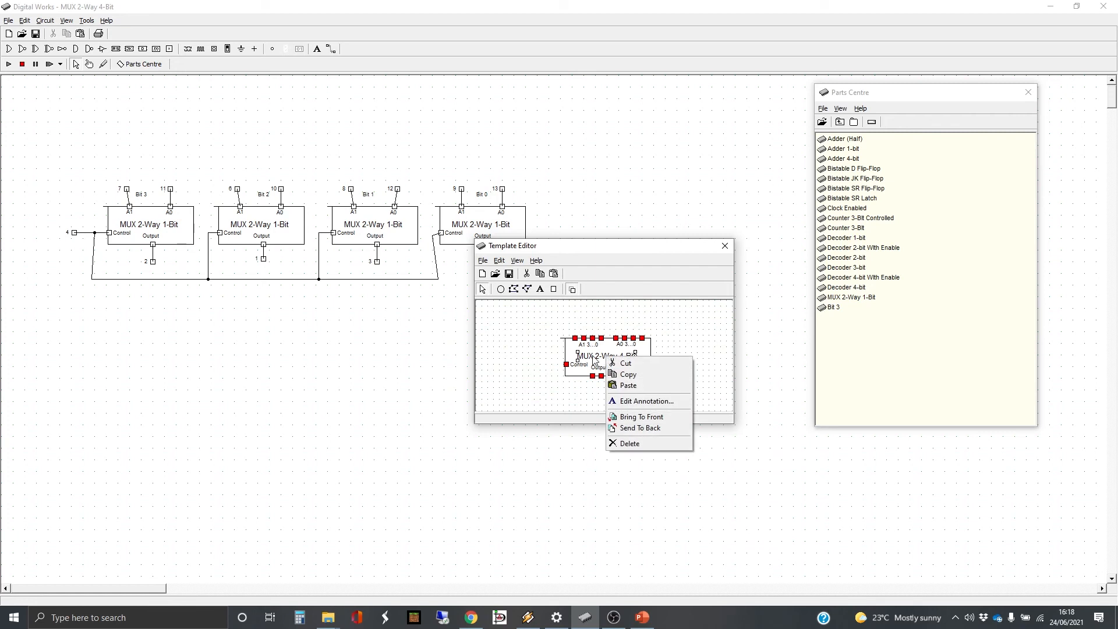
{"action": "left_click", "coordinate": [636, 400]}
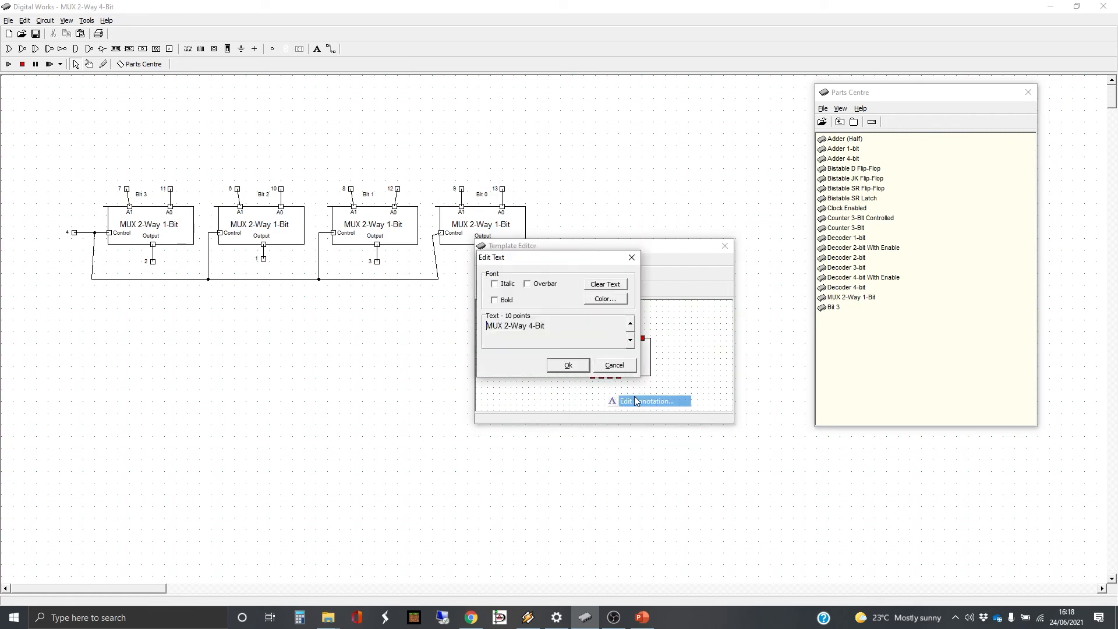
{"action": "left_click", "coordinate": [618, 367]}
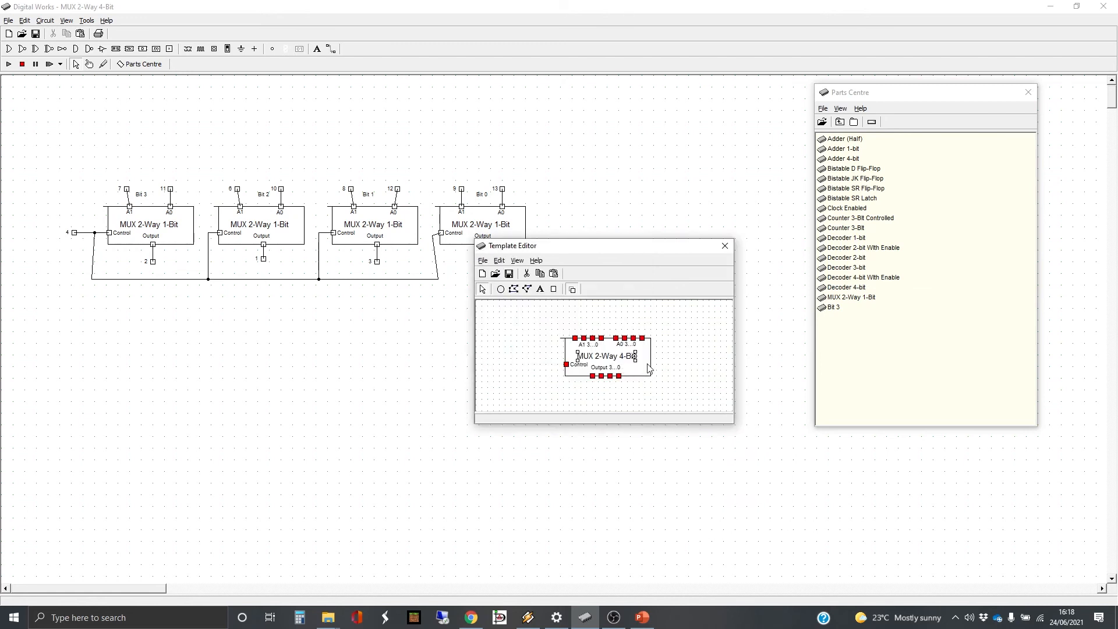
{"action": "left_click", "coordinate": [725, 246]}
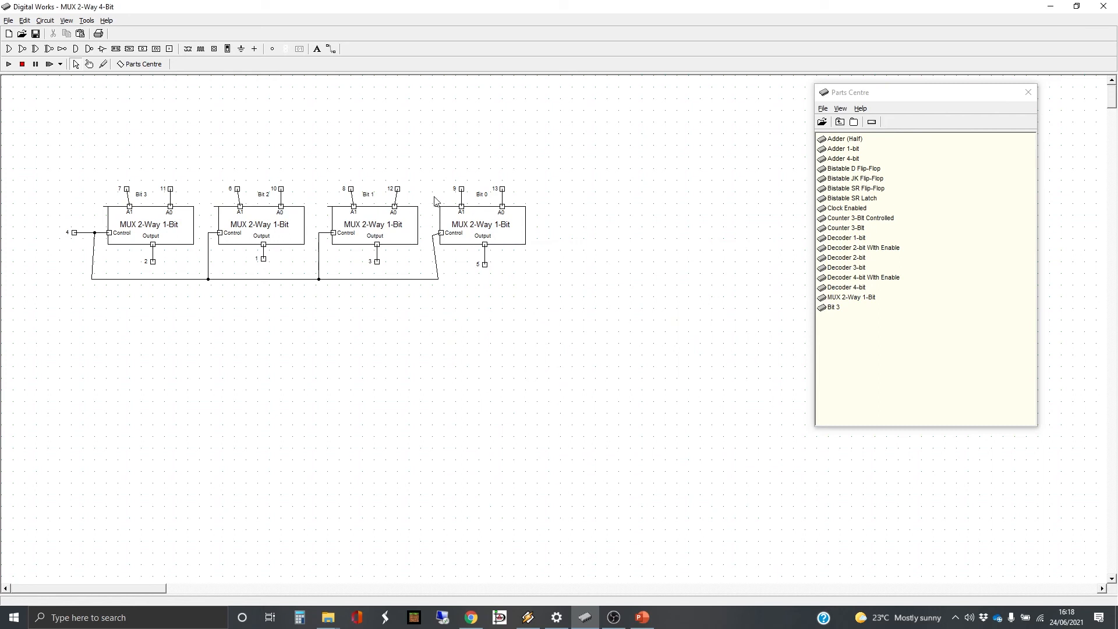
Step: Add the annotation "MUX 2-Way 4-Bit" to the circuit, above the Bit 2 multiplexer
{"action": "left_click", "coordinate": [317, 49]}
{"action": "left_click", "coordinate": [285, 138]}
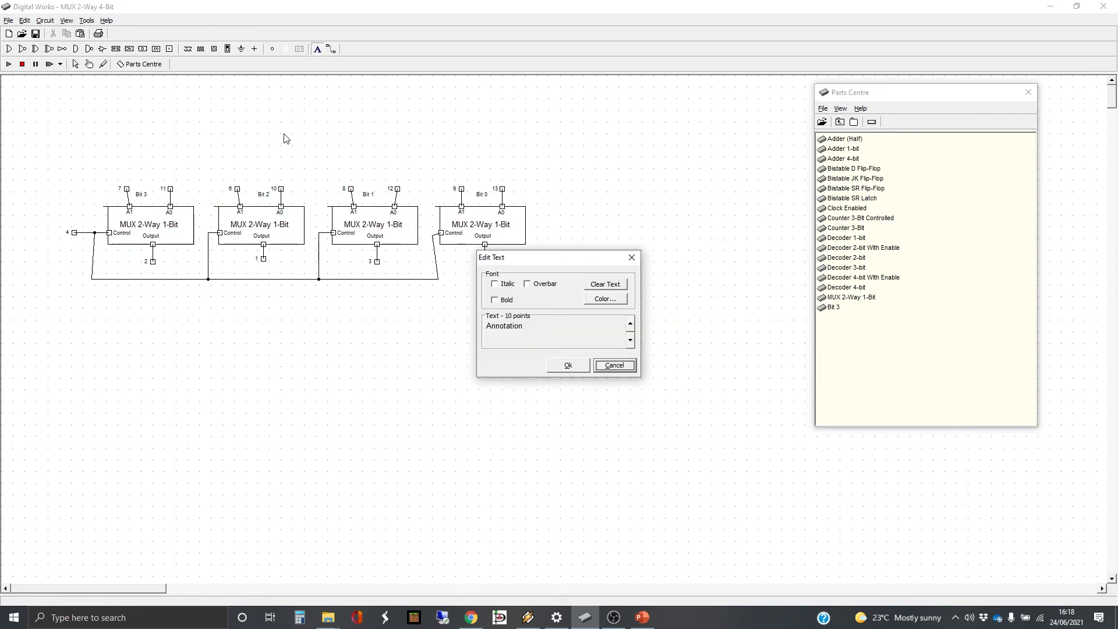
{"action": "double_click", "coordinate": [525, 331]}
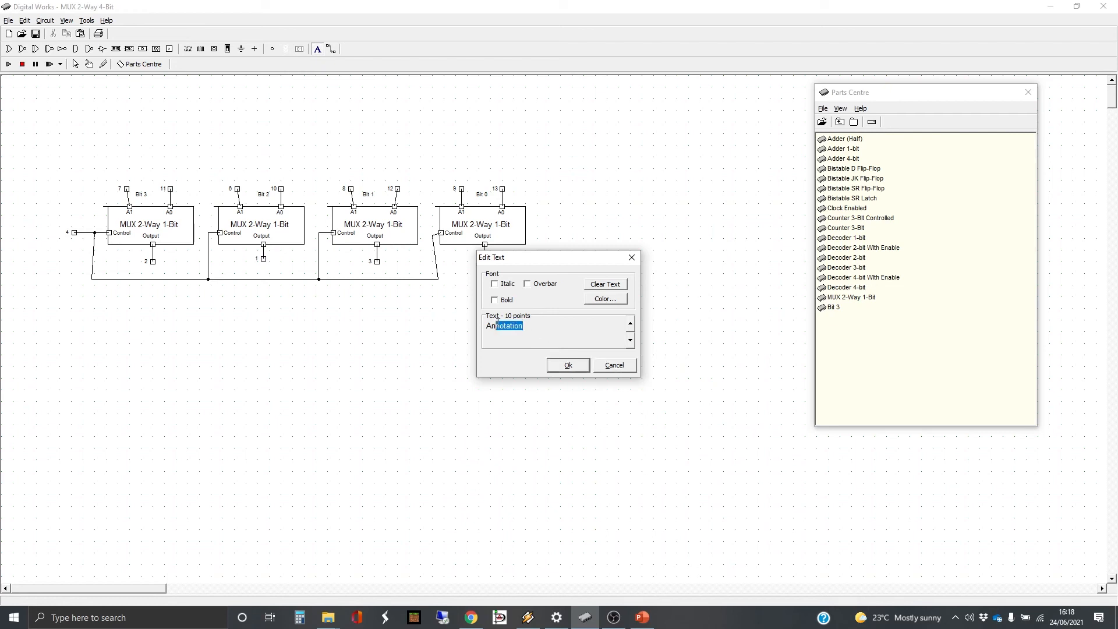
{"action": "type", "text": "MUX 2-Way 4-Bit"}
{"action": "key", "text": "Return"}
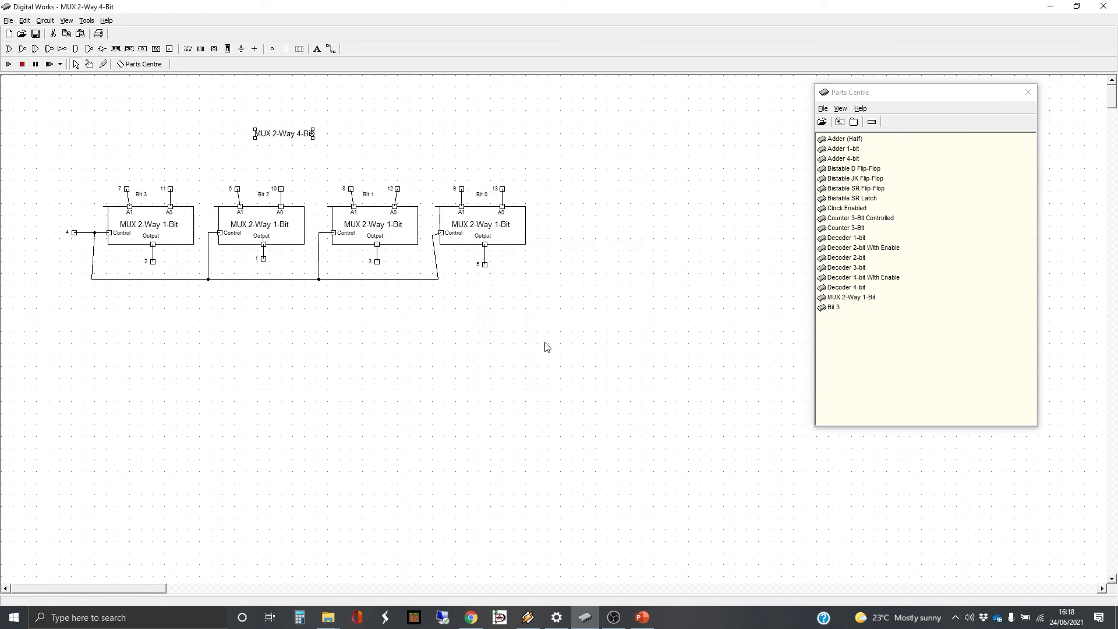
Step: Use the new MUX 2-Way 4-Bit annotation as the macro's name and save the circuit
{"action": "right_click", "coordinate": [279, 138]}
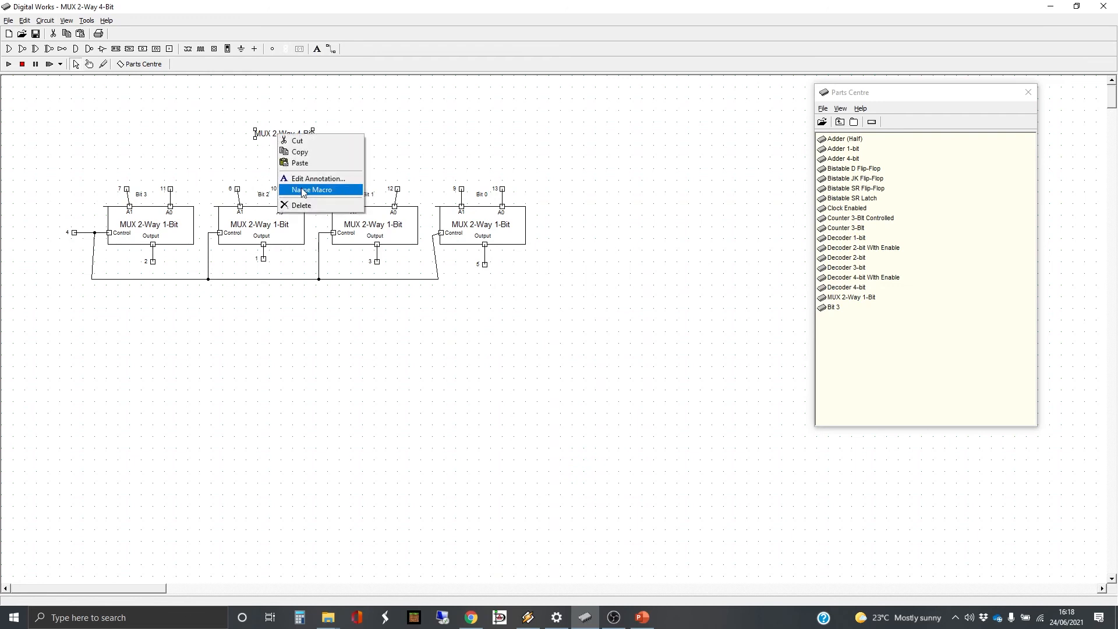
{"action": "left_click", "coordinate": [284, 191]}
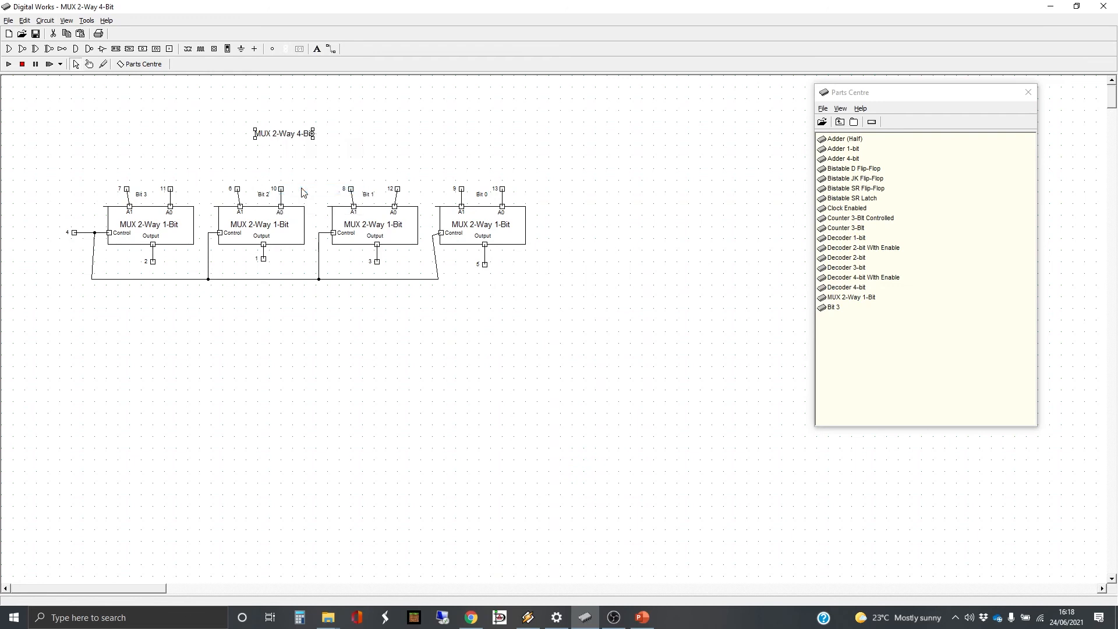
{"action": "left_click", "coordinate": [362, 156]}
{"action": "left_click", "coordinate": [9, 21]}
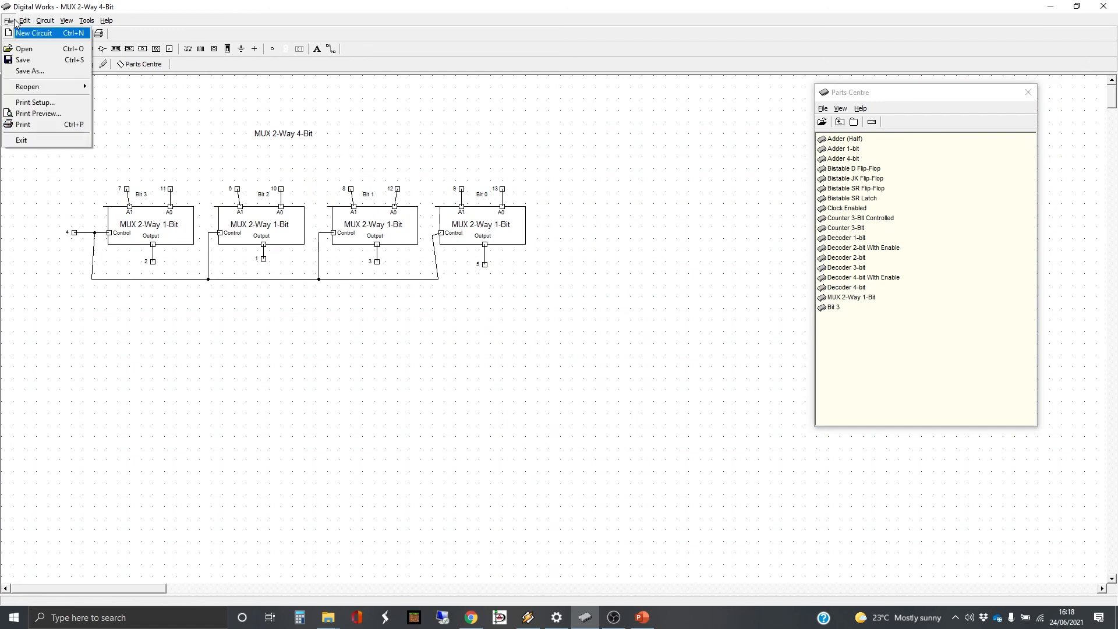
{"action": "left_click", "coordinate": [23, 61]}
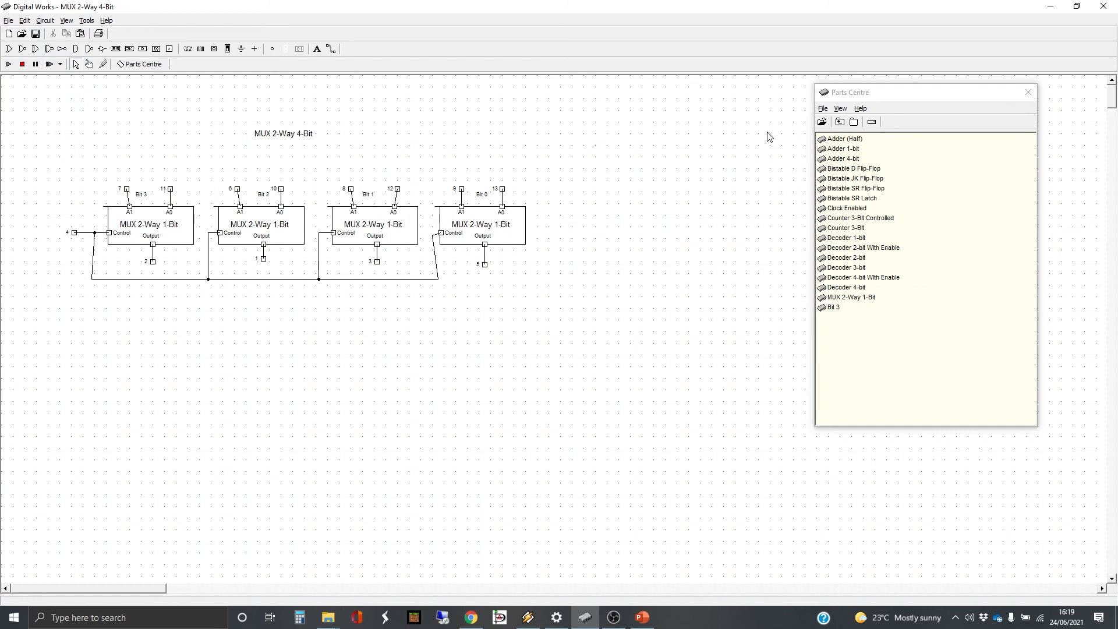
Step: Reload the MyMacros folder in the Parts Centre and place the MUX 2-Way 4-Bit macro in a new circuit
{"action": "left_click", "coordinate": [839, 123]}
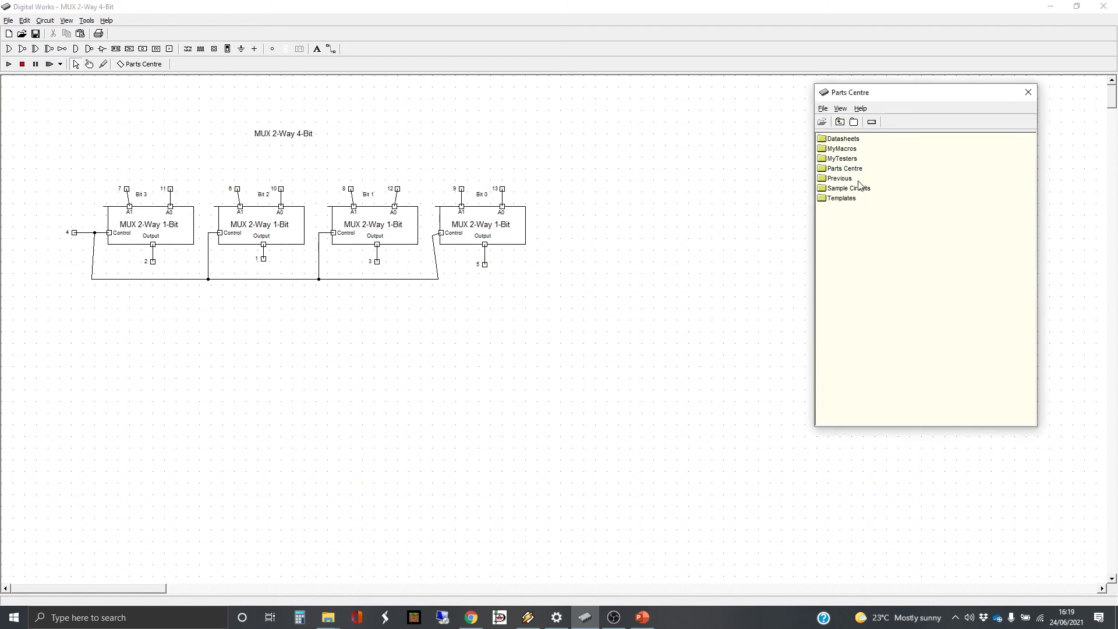
{"action": "double_click", "coordinate": [843, 149]}
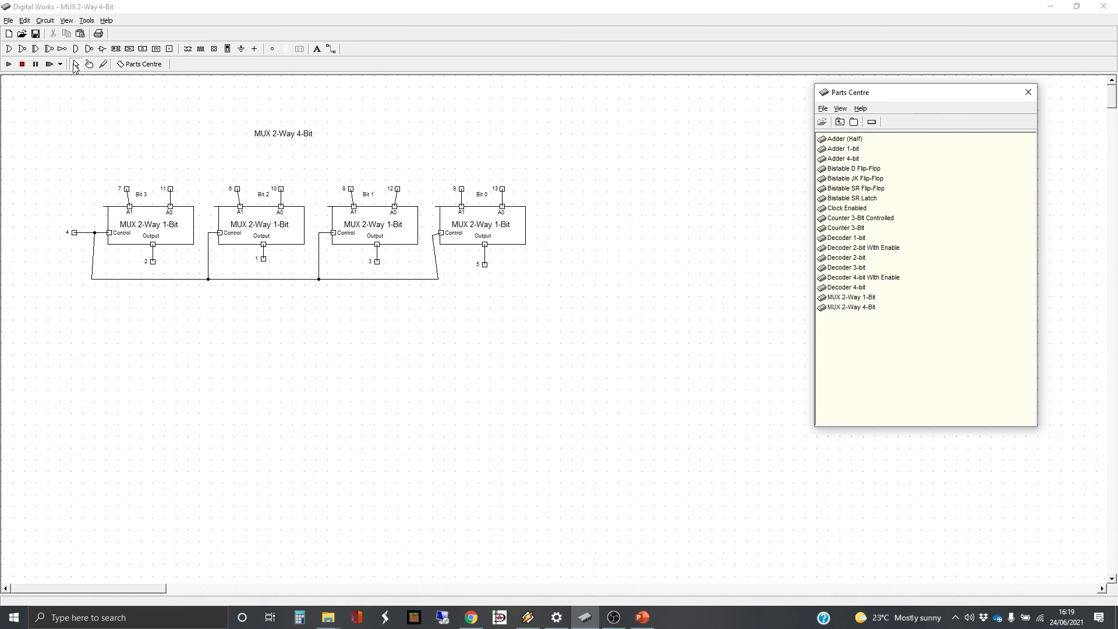
{"action": "left_click", "coordinate": [8, 20]}
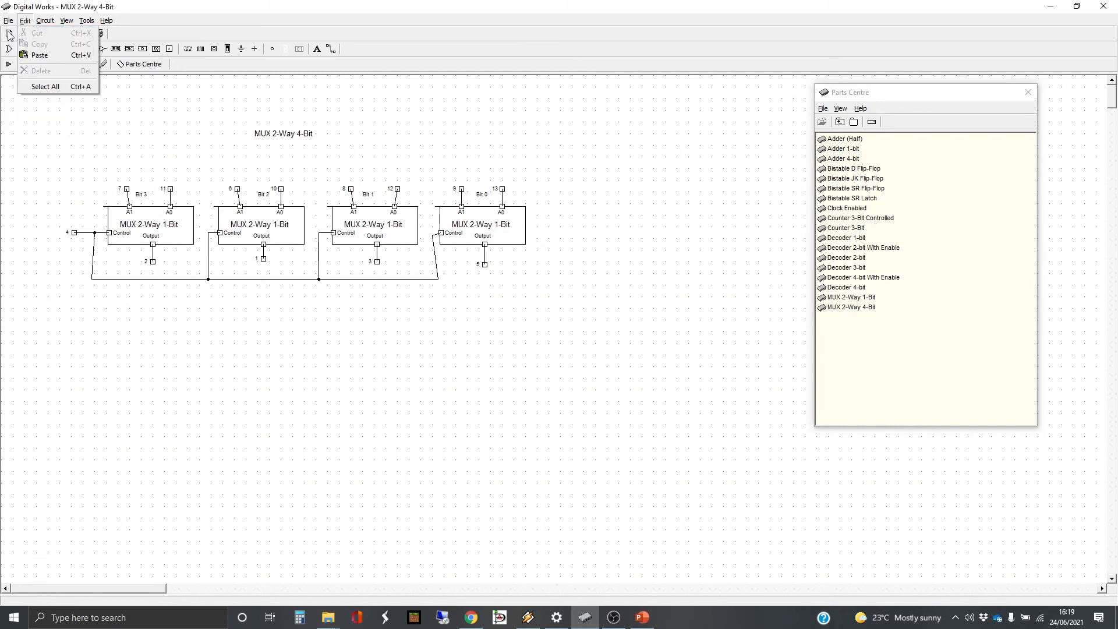
{"action": "left_click", "coordinate": [21, 33]}
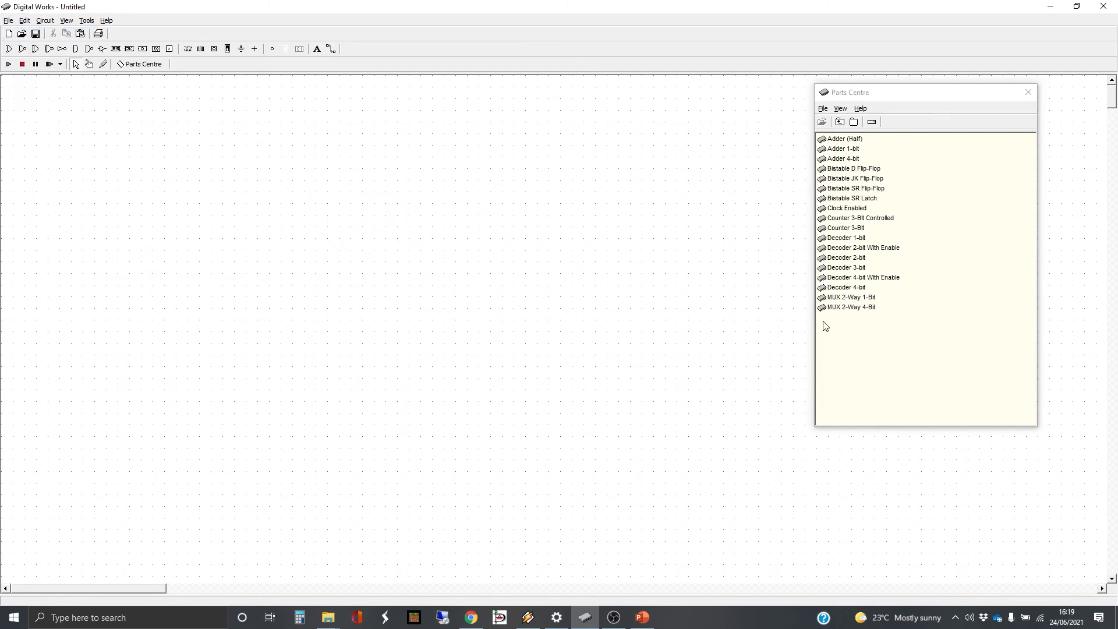
{"action": "left_click_drag", "start_coordinate": [863, 316], "coordinate": [323, 256]}
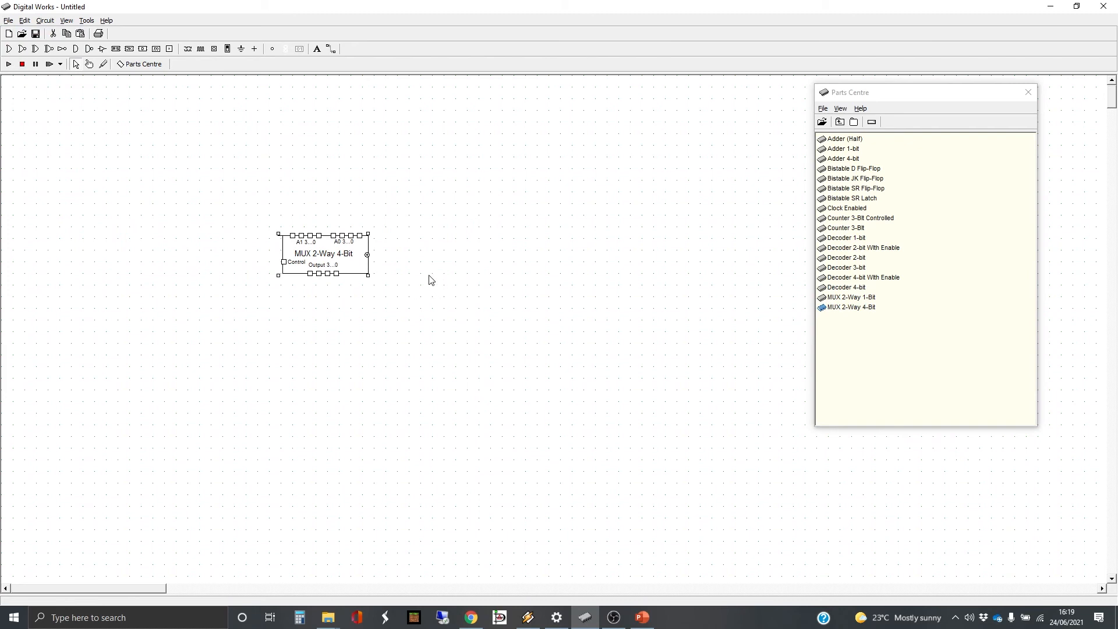
Step: Place eight interactive inputs in a row above the multiplexer, four over the A1 pins and four over the A0 pins
{"action": "left_click", "coordinate": [214, 49]}
{"action": "left_click", "coordinate": [289, 209]}
{"action": "left_click", "coordinate": [307, 209]}
{"action": "left_click", "coordinate": [319, 210]}
{"action": "left_click", "coordinate": [342, 211]}
{"action": "left_click", "coordinate": [360, 211]}
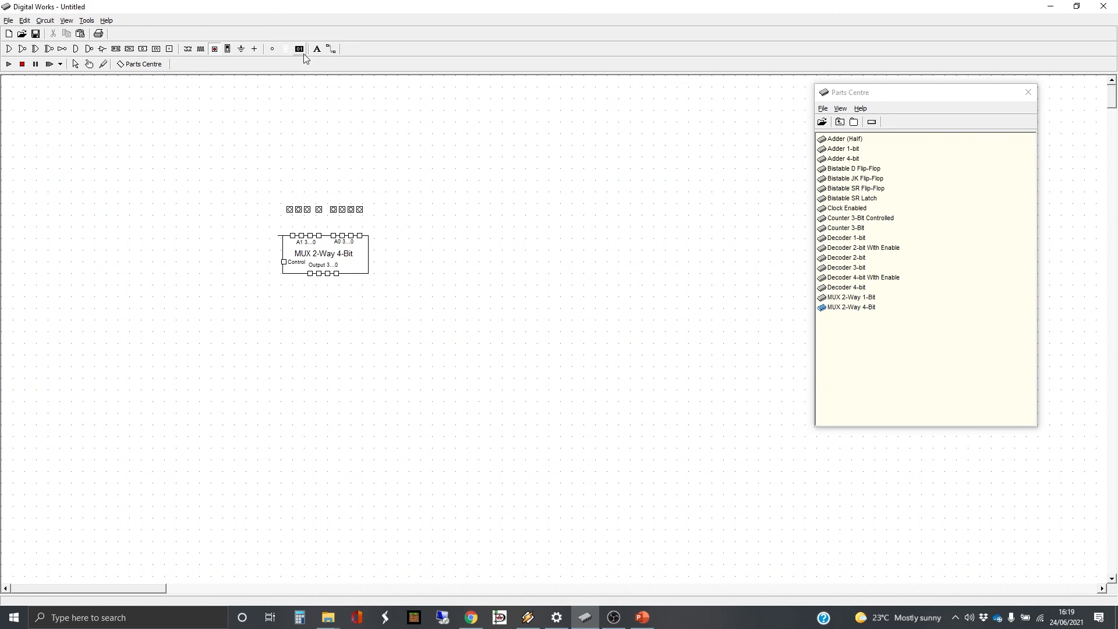
Step: Place four LEDs below the multiplexer's output pins and one interactive input beside its Control pin
{"action": "left_click", "coordinate": [272, 49]}
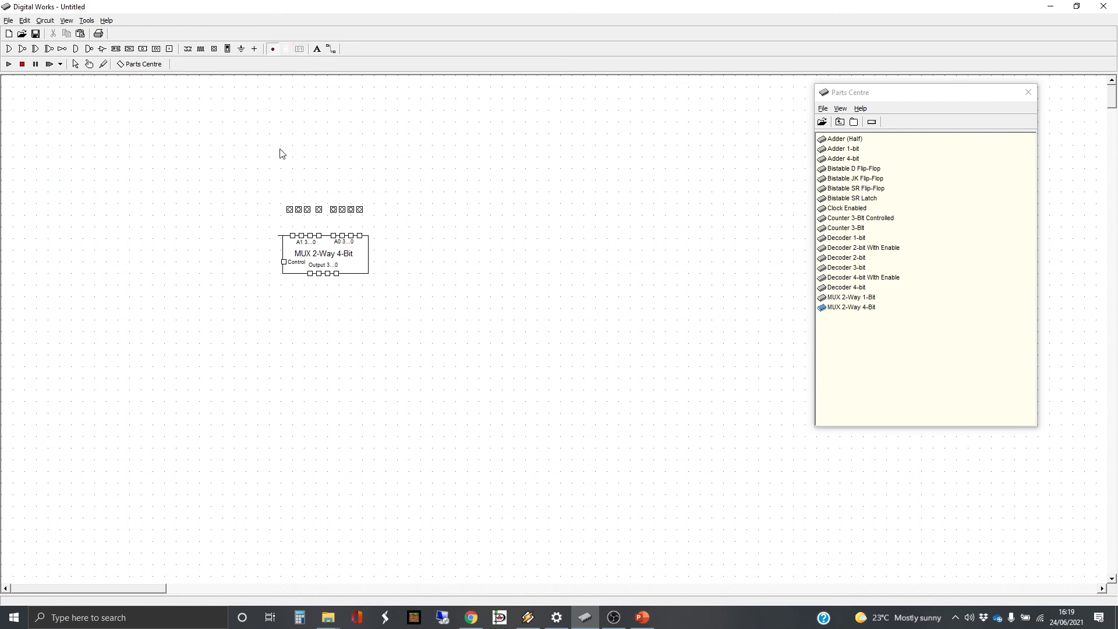
{"action": "left_click", "coordinate": [307, 292]}
{"action": "left_click", "coordinate": [322, 292]}
{"action": "left_click", "coordinate": [331, 291]}
{"action": "left_click", "coordinate": [340, 289]}
{"action": "left_click", "coordinate": [215, 52]}
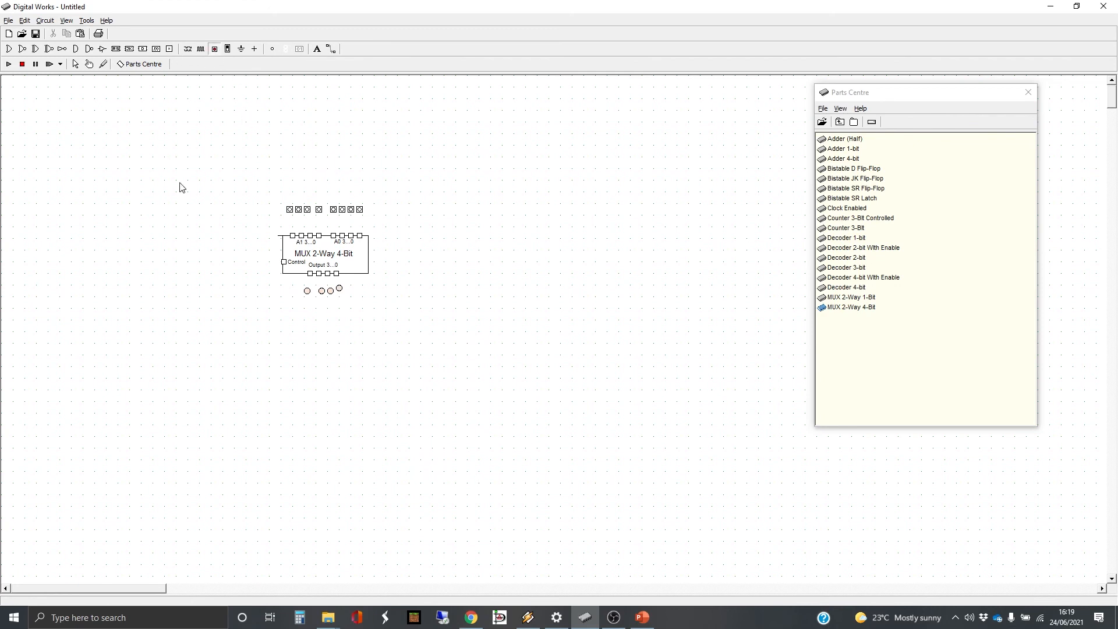
{"action": "left_click", "coordinate": [262, 268]}
Step: Wire the eight interactive inputs above the multiplexer to its A1 and A0 pins, in order
{"action": "left_click", "coordinate": [332, 50]}
{"action": "mouse_move", "coordinate": [290, 209]}
{"action": "left_mouse_down"}
{"action": "mouse_move", "coordinate": [292, 234]}
{"action": "mouse_move", "coordinate": [309, 219]}
{"action": "mouse_move", "coordinate": [309, 235]}
{"action": "mouse_move", "coordinate": [321, 231]}
{"action": "left_mouse_up"}
{"action": "left_click", "coordinate": [321, 234]}
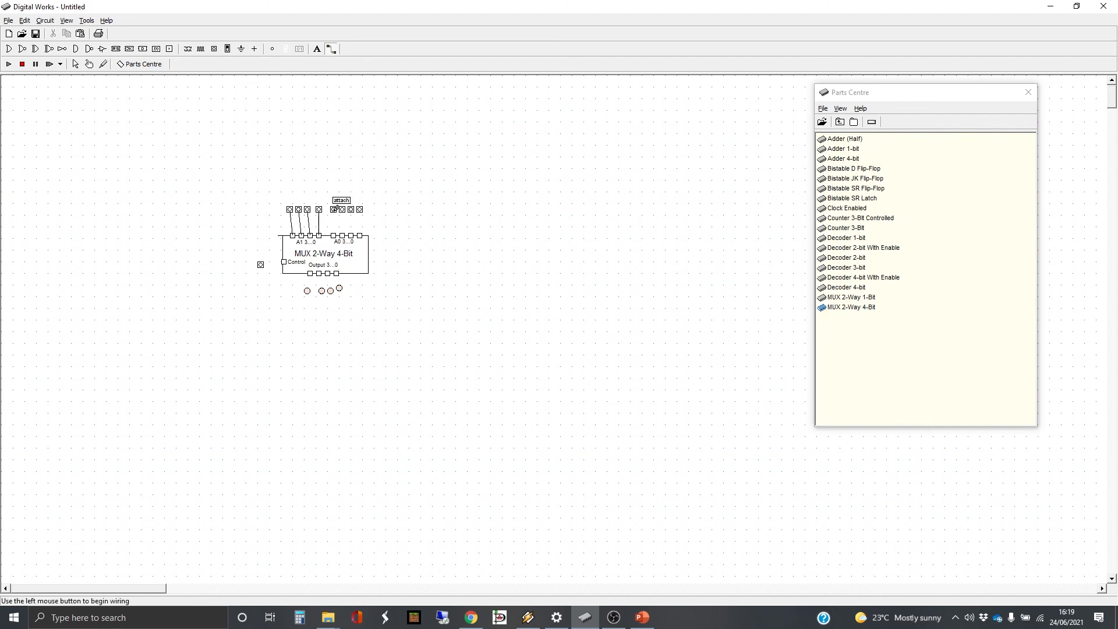
{"action": "left_click", "coordinate": [333, 209]}
{"action": "left_click", "coordinate": [333, 234]}
{"action": "left_click", "coordinate": [342, 210]}
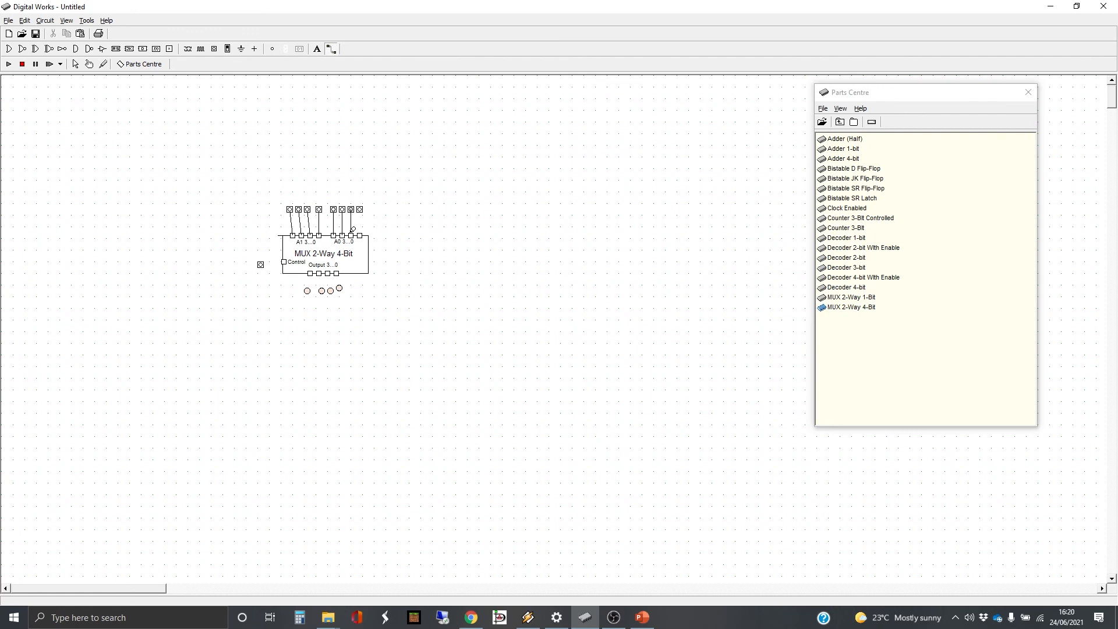
{"action": "left_click", "coordinate": [360, 209]}
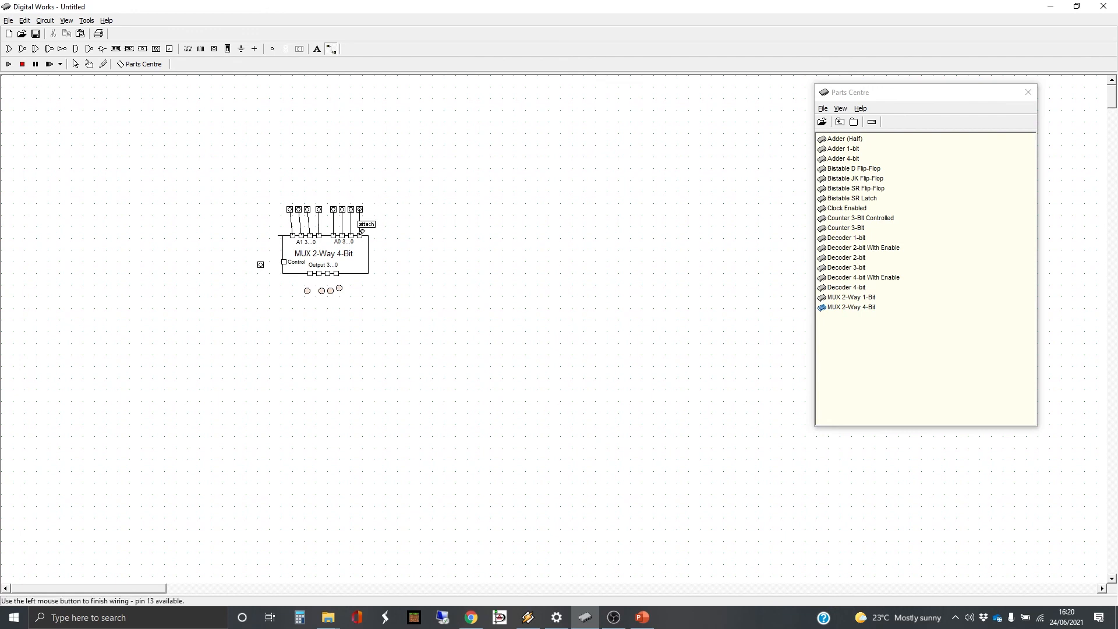
{"action": "left_click", "coordinate": [361, 232]}
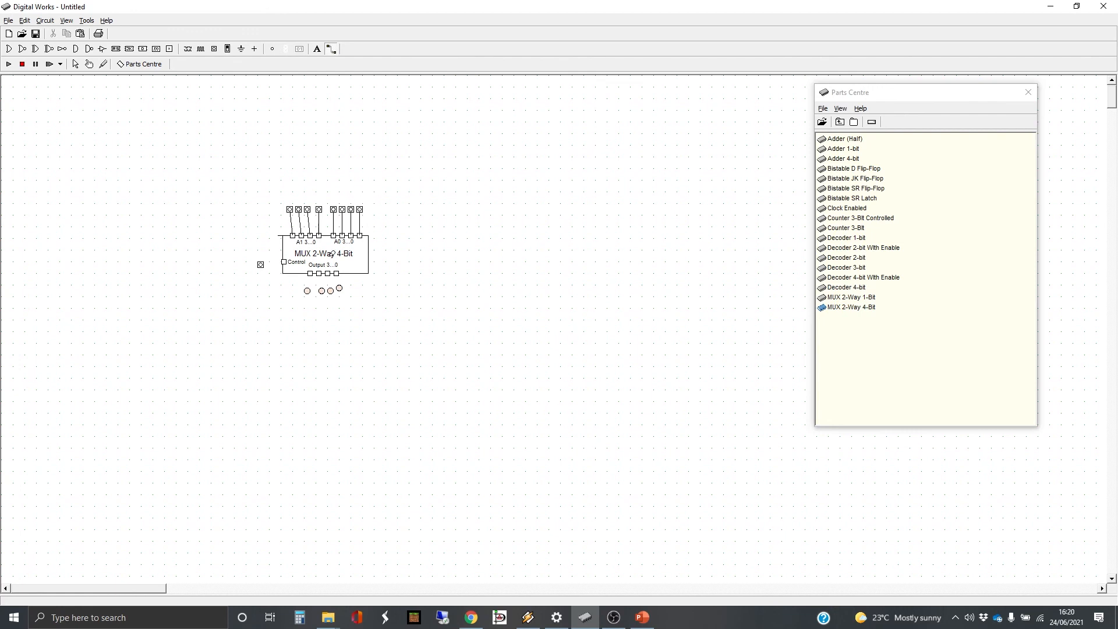
Step: Wire the four LEDs to the multiplexer's output pins and the remaining interactive input to the Control pin
{"action": "left_click", "coordinate": [308, 290]}
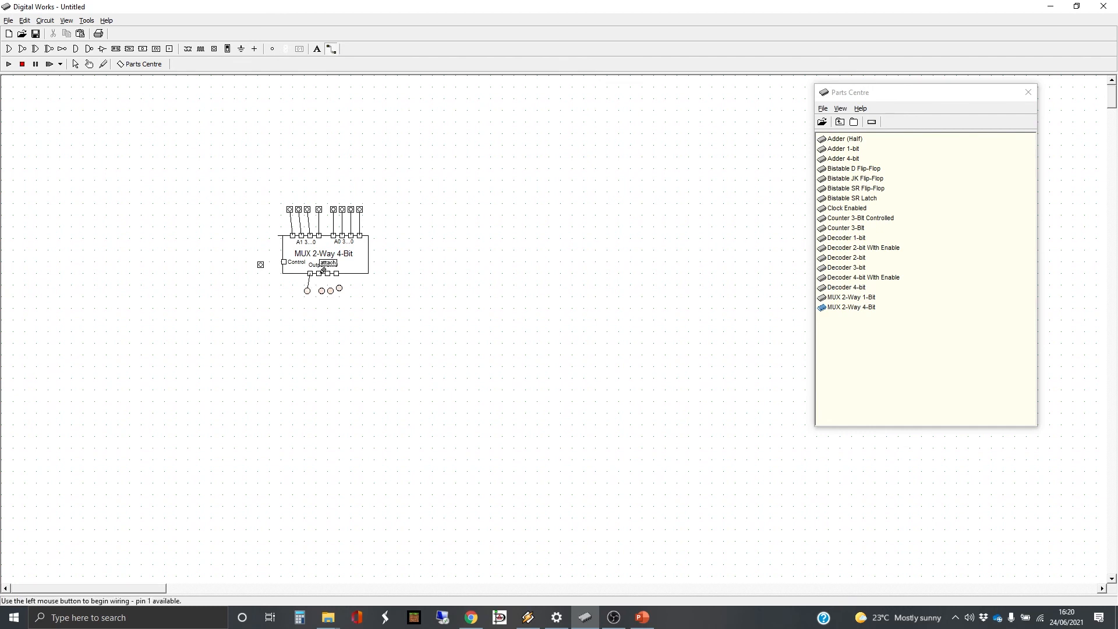
{"action": "mouse_move", "coordinate": [323, 270]}
{"action": "left_mouse_down"}
{"action": "mouse_move", "coordinate": [322, 289]}
{"action": "mouse_move", "coordinate": [340, 288]}
{"action": "left_mouse_up"}
{"action": "left_click_drag", "start_coordinate": [267, 264], "coordinate": [284, 260]}
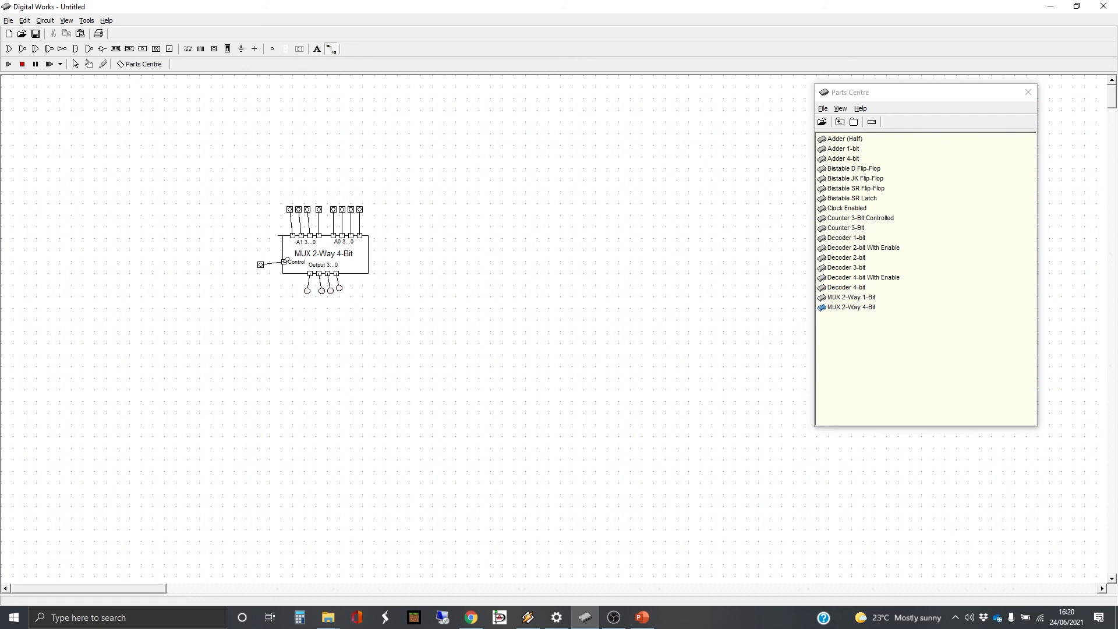
Step: Run the simulation and set the A0 inputs to 1001 with the Control input off
{"action": "left_click", "coordinate": [75, 64]}
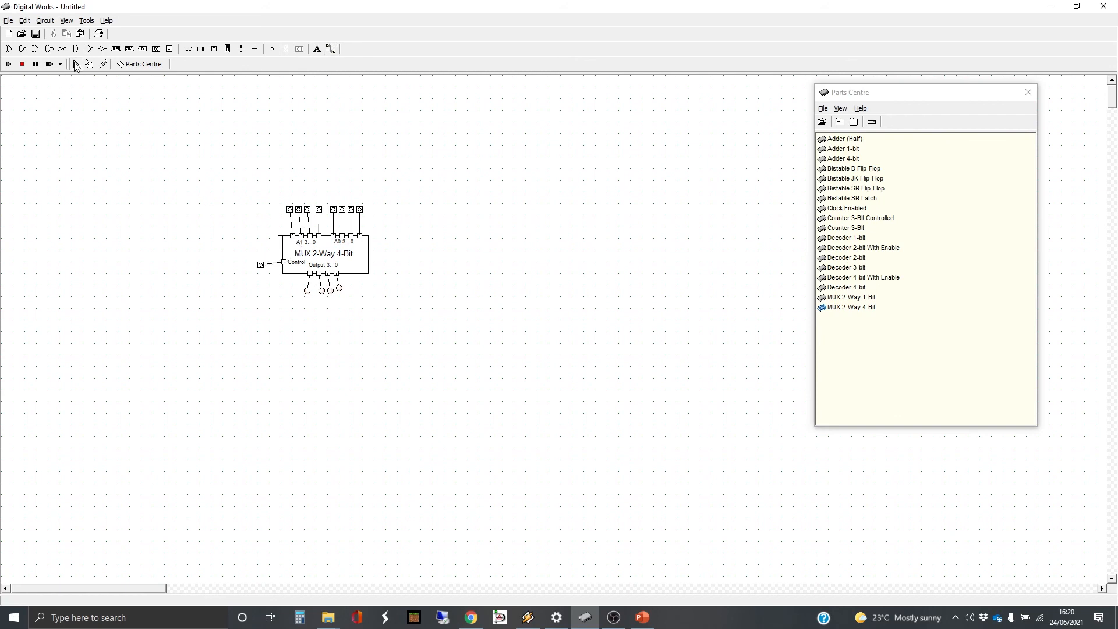
{"action": "left_click", "coordinate": [9, 64]}
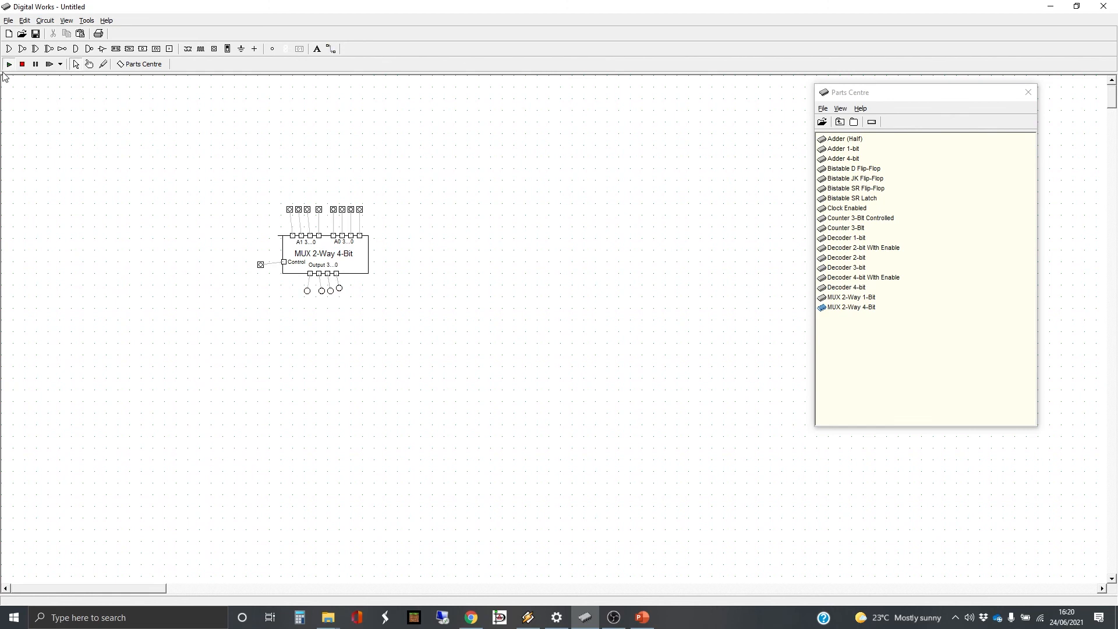
{"action": "left_click", "coordinate": [90, 65]}
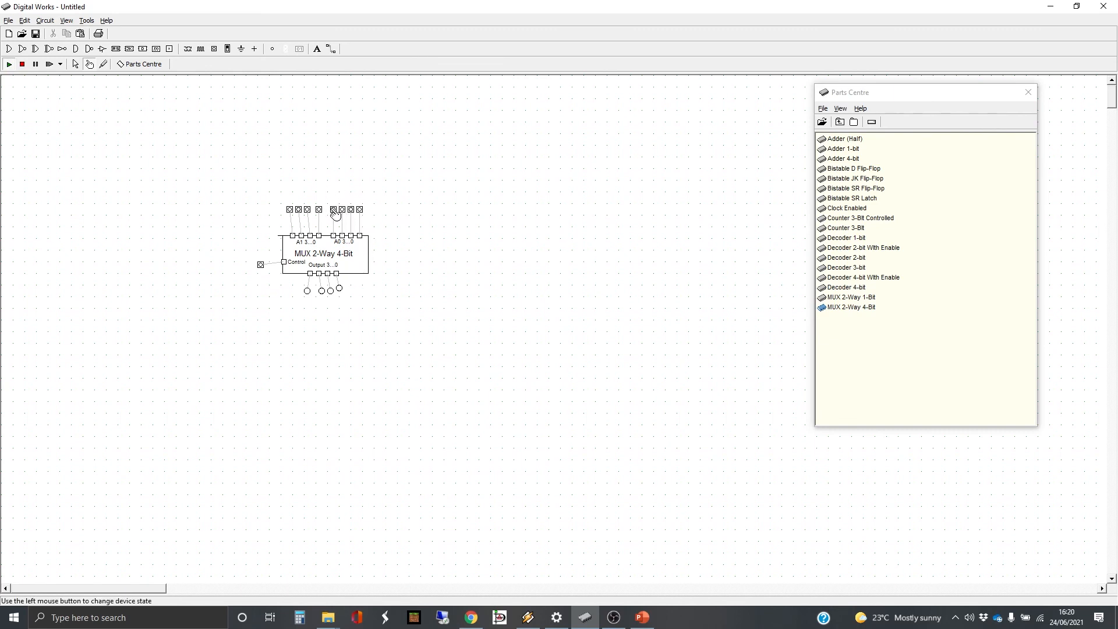
{"action": "left_click", "coordinate": [350, 210]}
{"action": "left_click", "coordinate": [343, 211]}
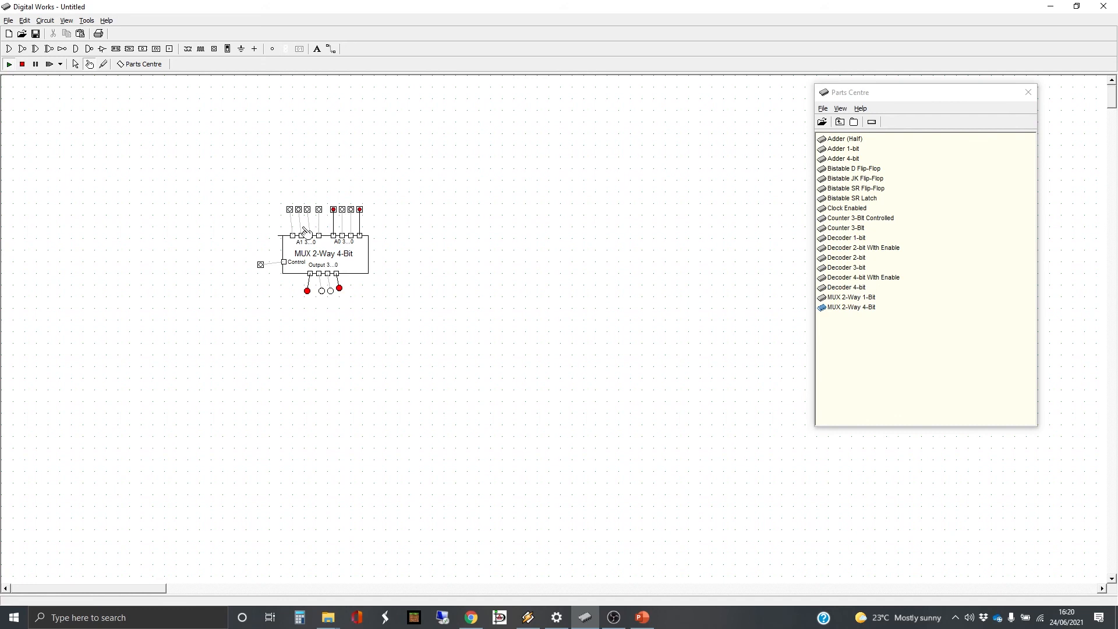
Step: Switch the Control input on and test the A1 inputs, finishing with them set to 1001
{"action": "left_click", "coordinate": [260, 265]}
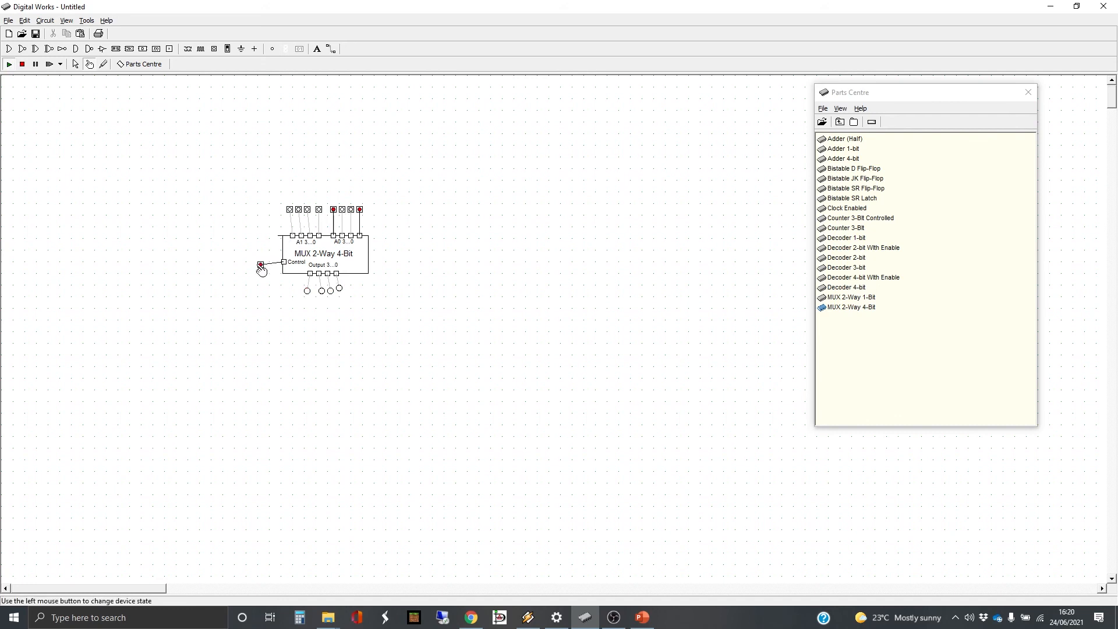
{"action": "left_click", "coordinate": [290, 210]}
{"action": "left_click", "coordinate": [305, 210]}
{"action": "left_click", "coordinate": [299, 209]}
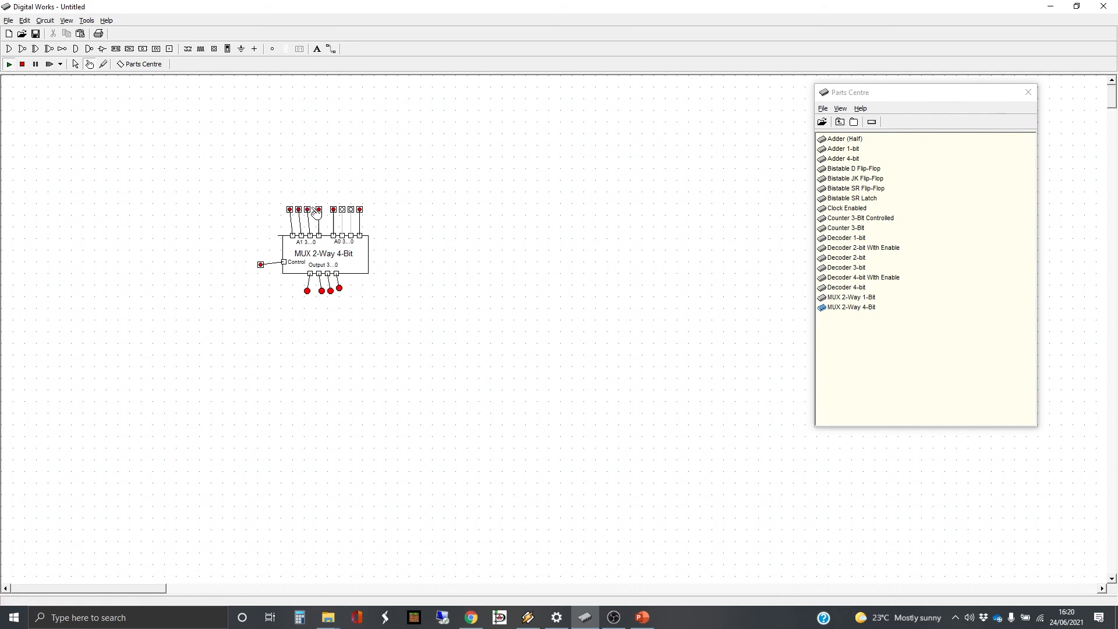
{"action": "left_click", "coordinate": [307, 210]}
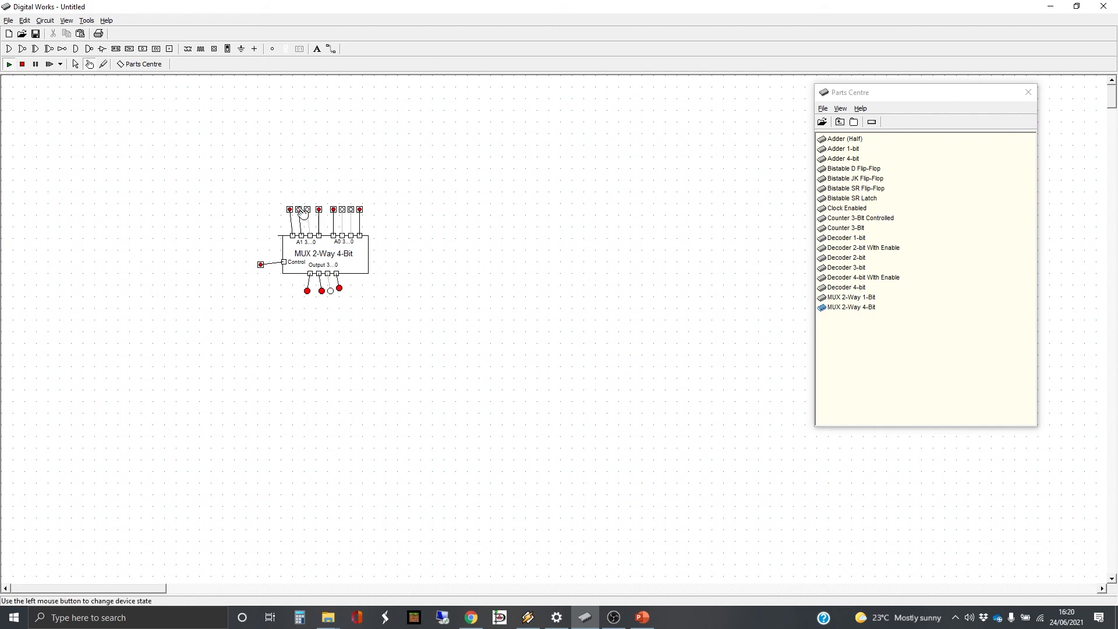
{"action": "left_click", "coordinate": [299, 210]}
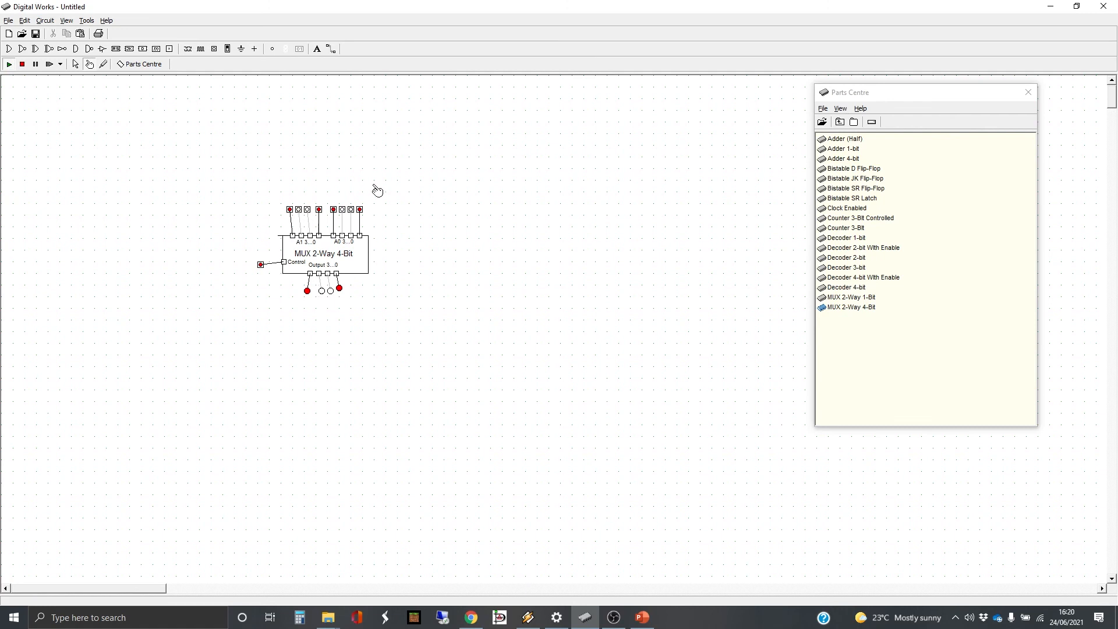